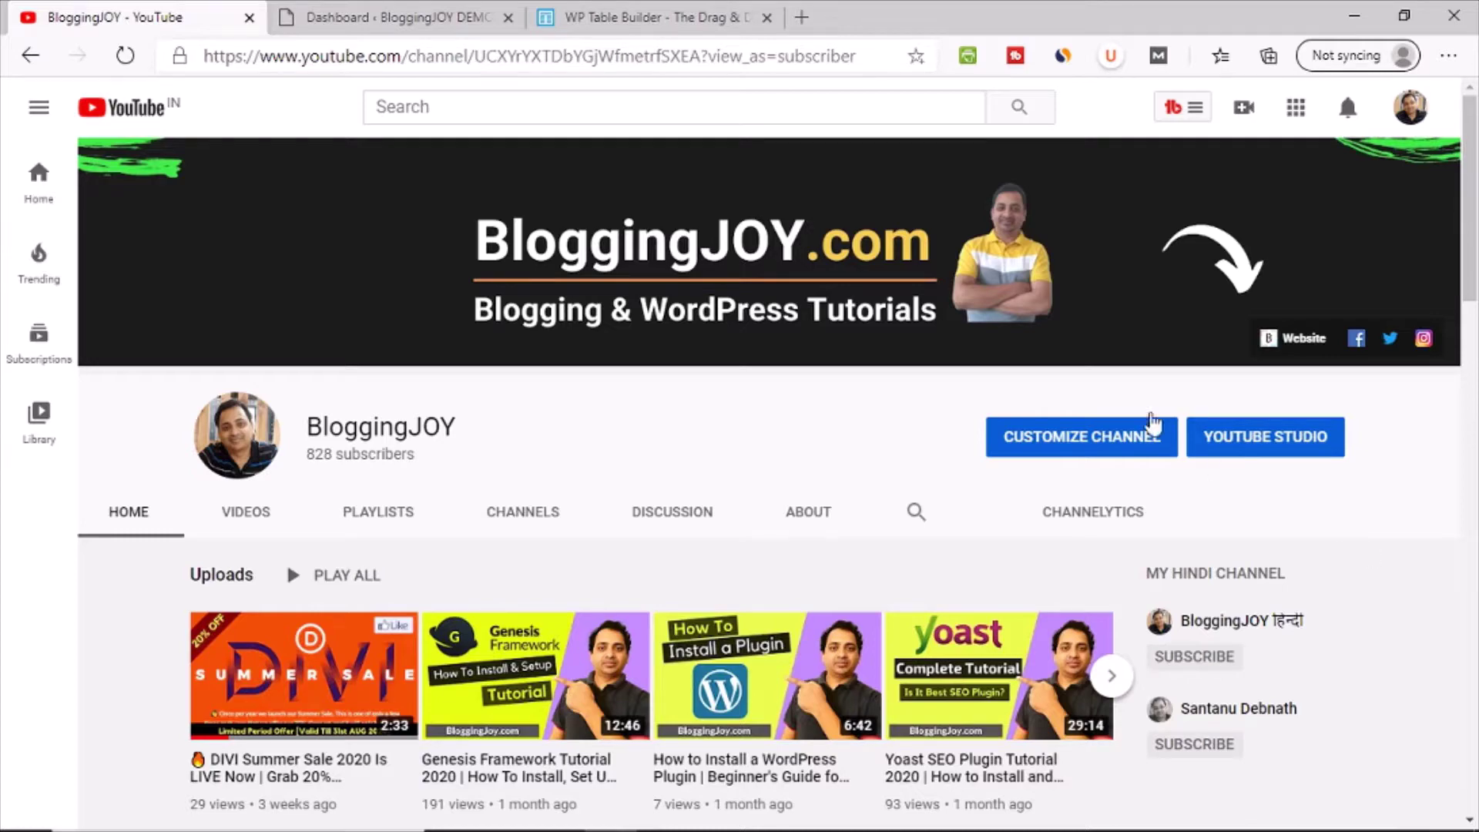
- Examine the WP Table Builder website, from its headline through the target-user section to the element features
left_click(658, 17)
scroll(840, 289, "up", 15)
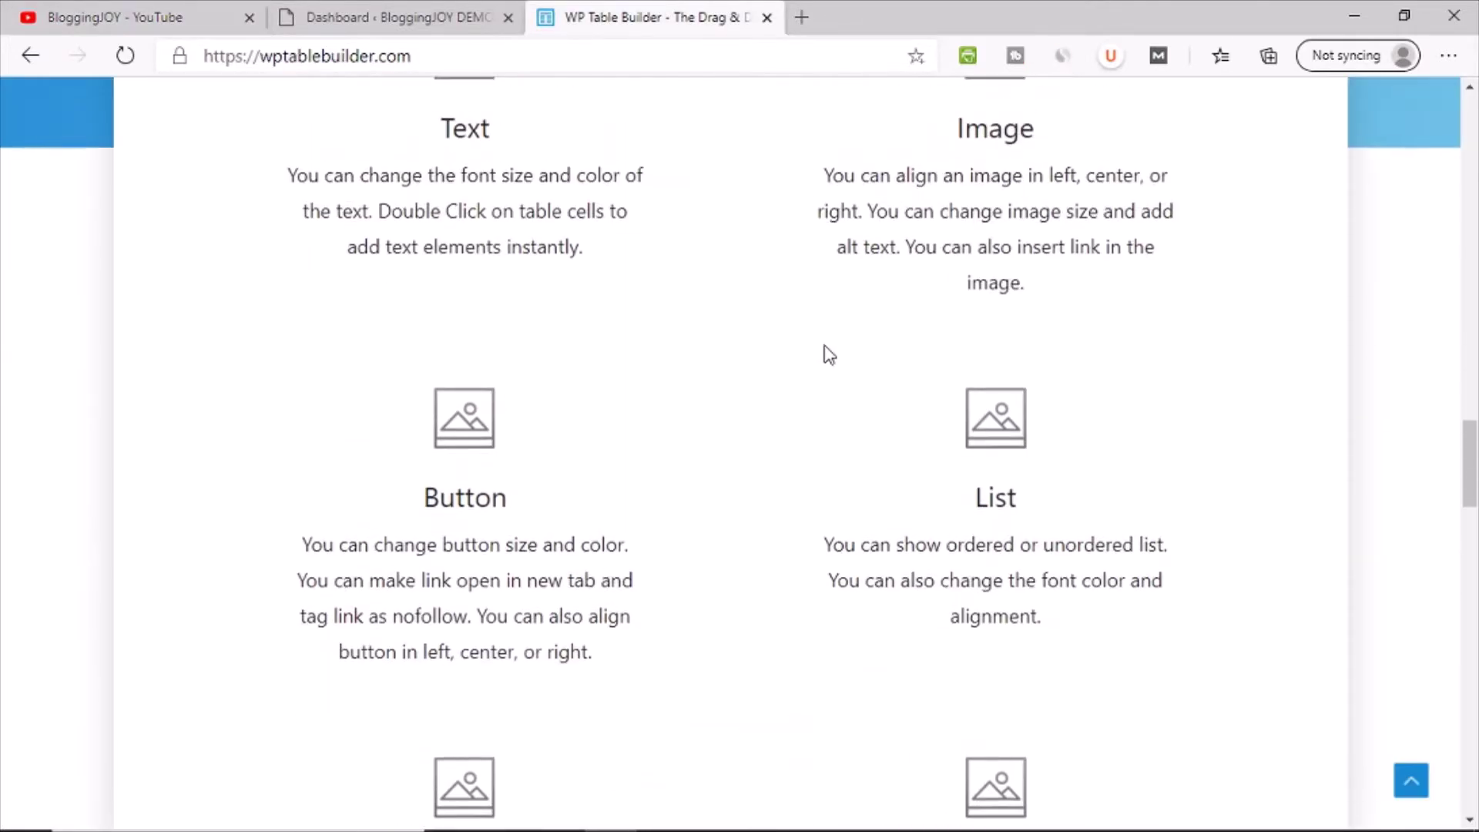
scroll(801, 393, "up", 6)
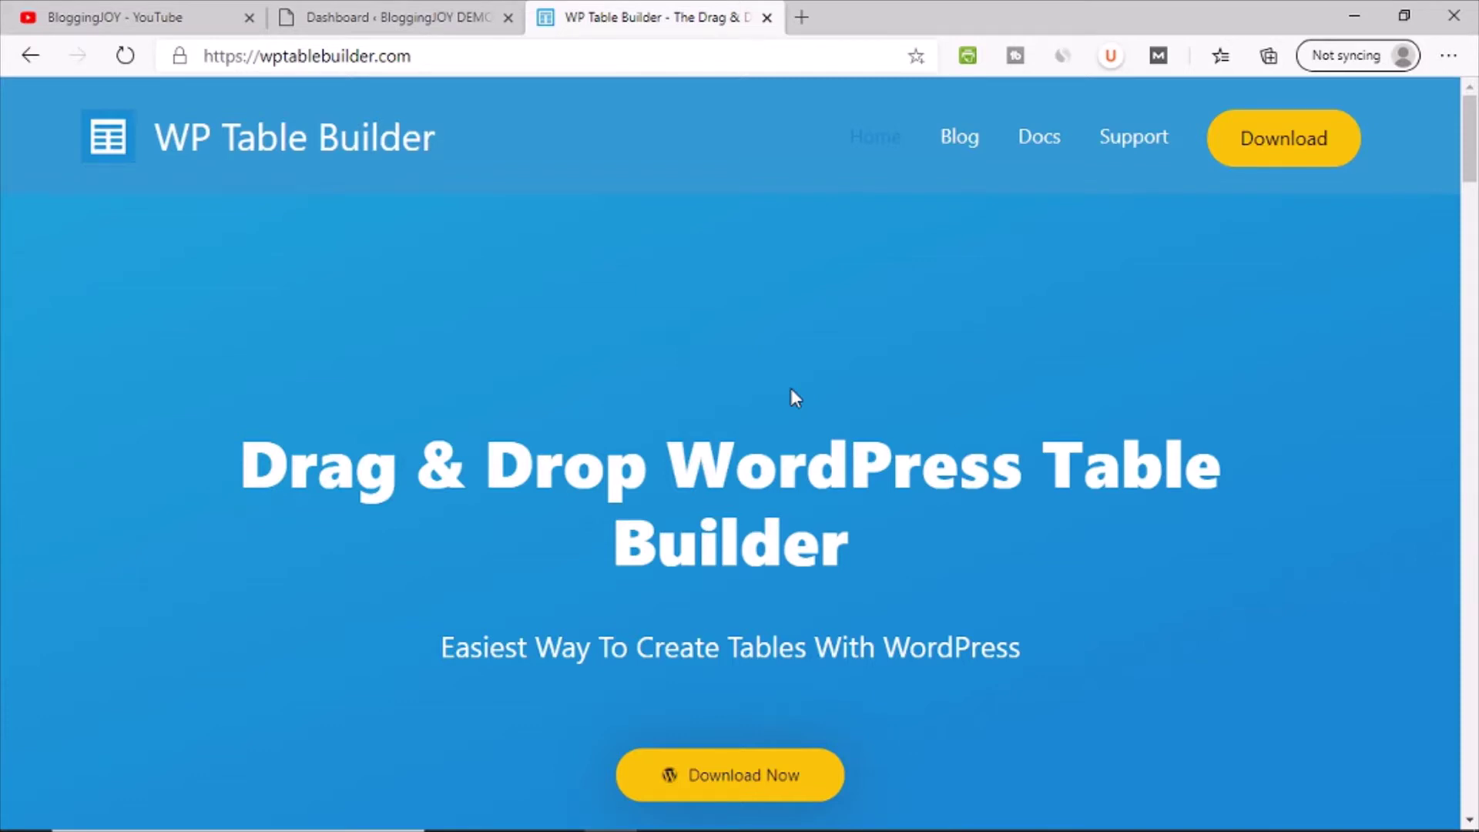
scroll(848, 449, "down", 1)
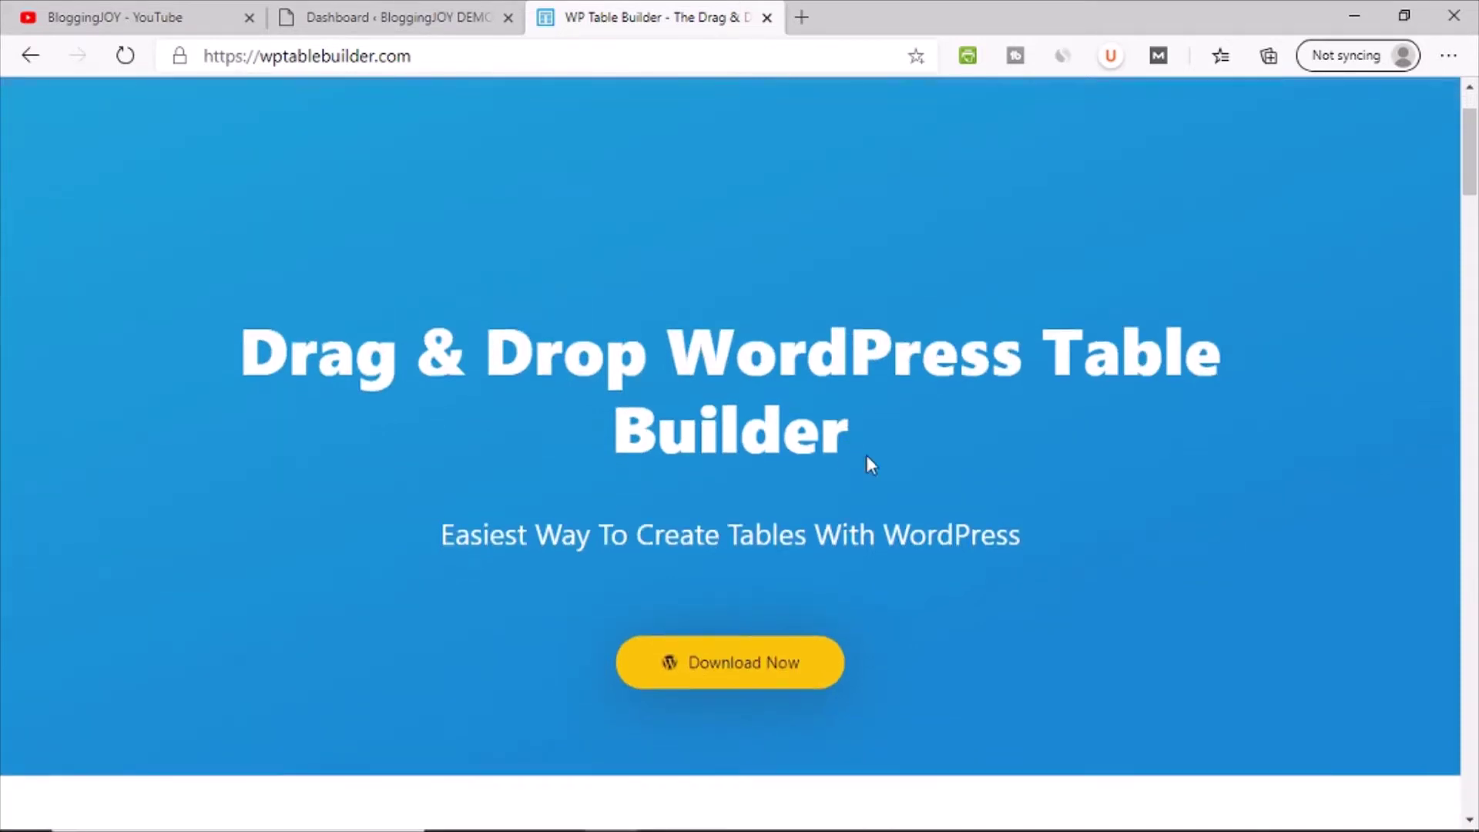
scroll(924, 543, "down", 1)
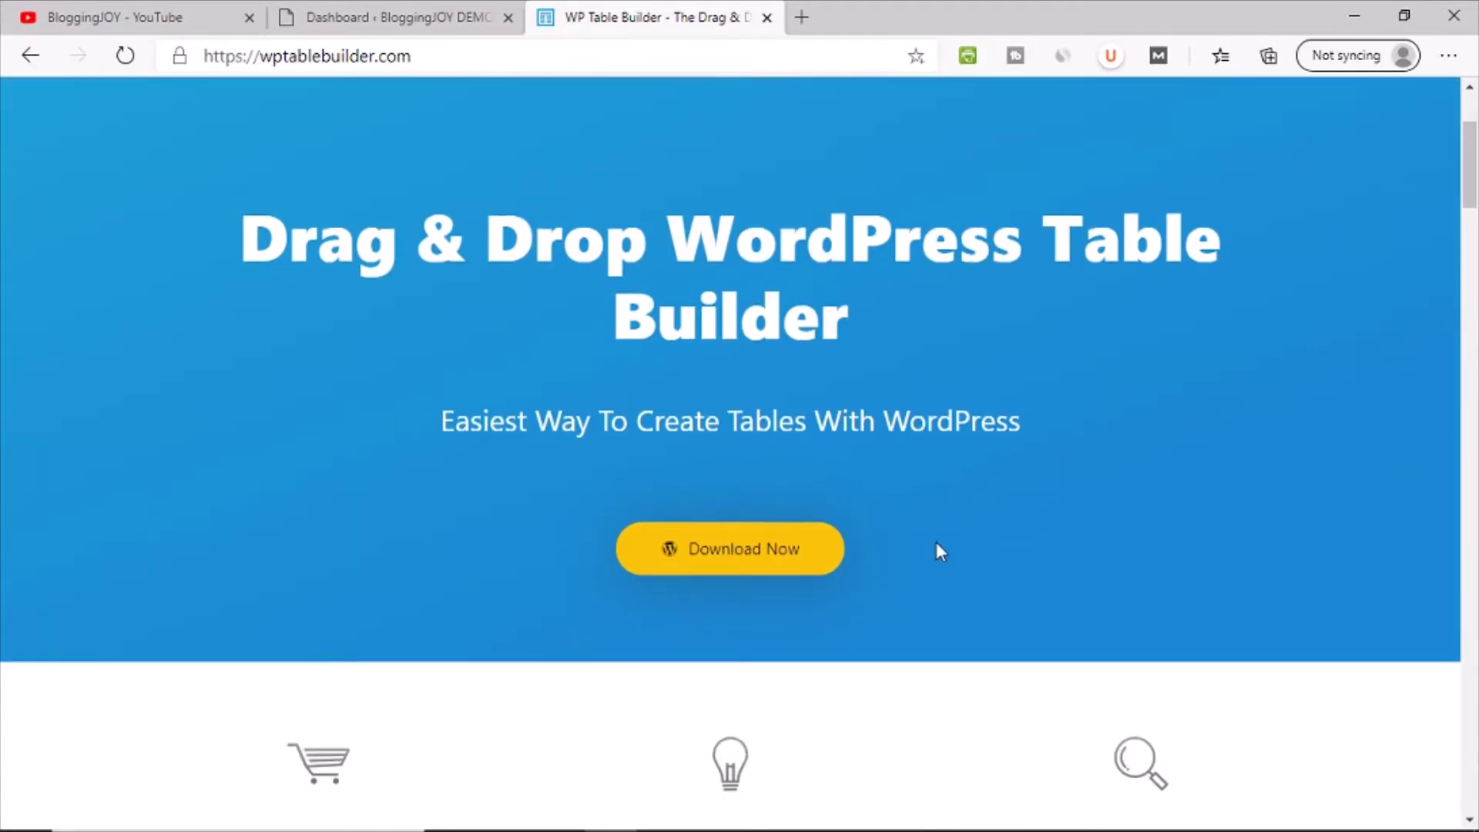
scroll(936, 542, "down", 8)
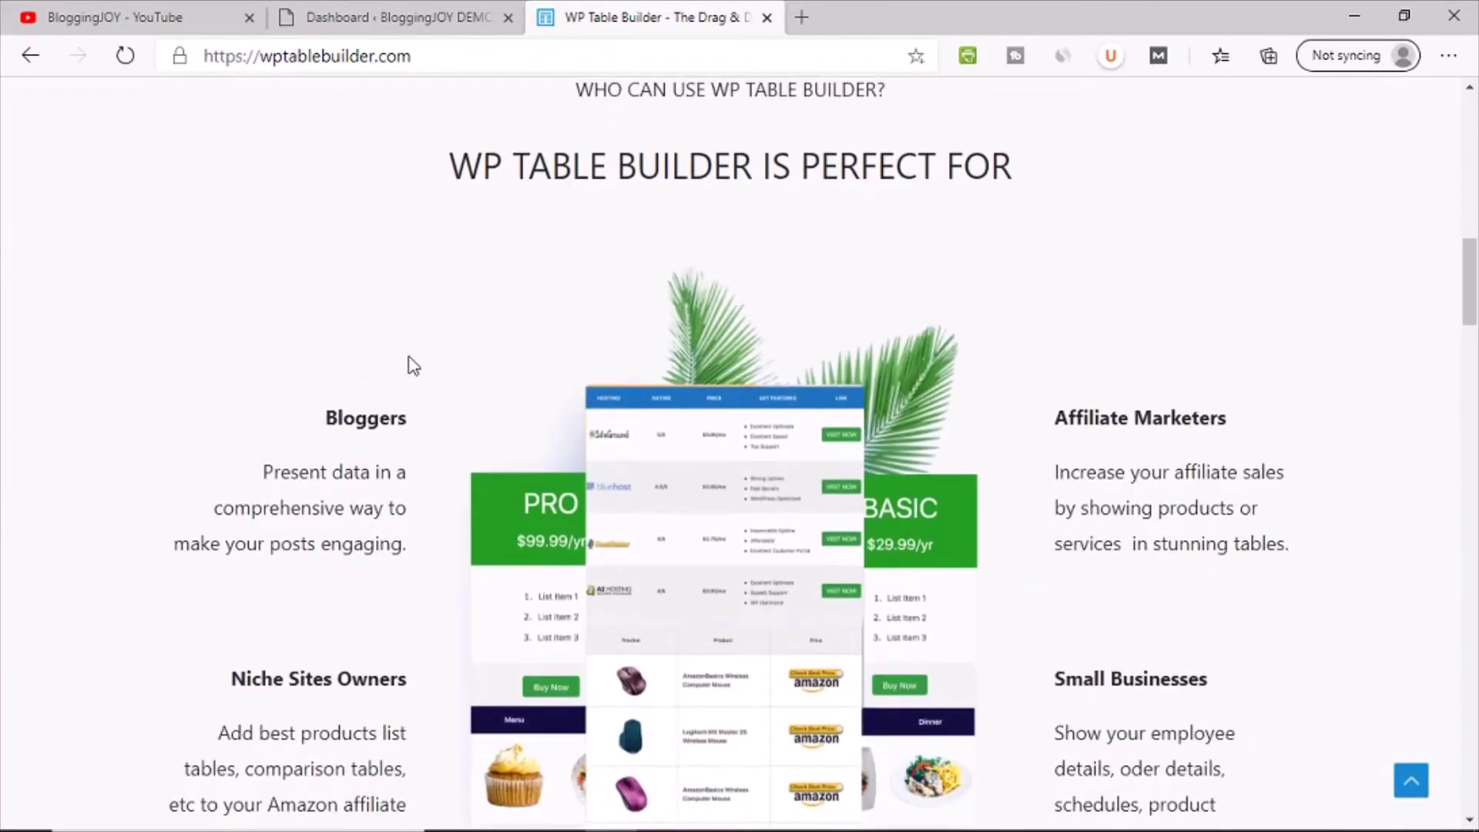
scroll(408, 366, "down", 2)
scroll(462, 269, "down", 15)
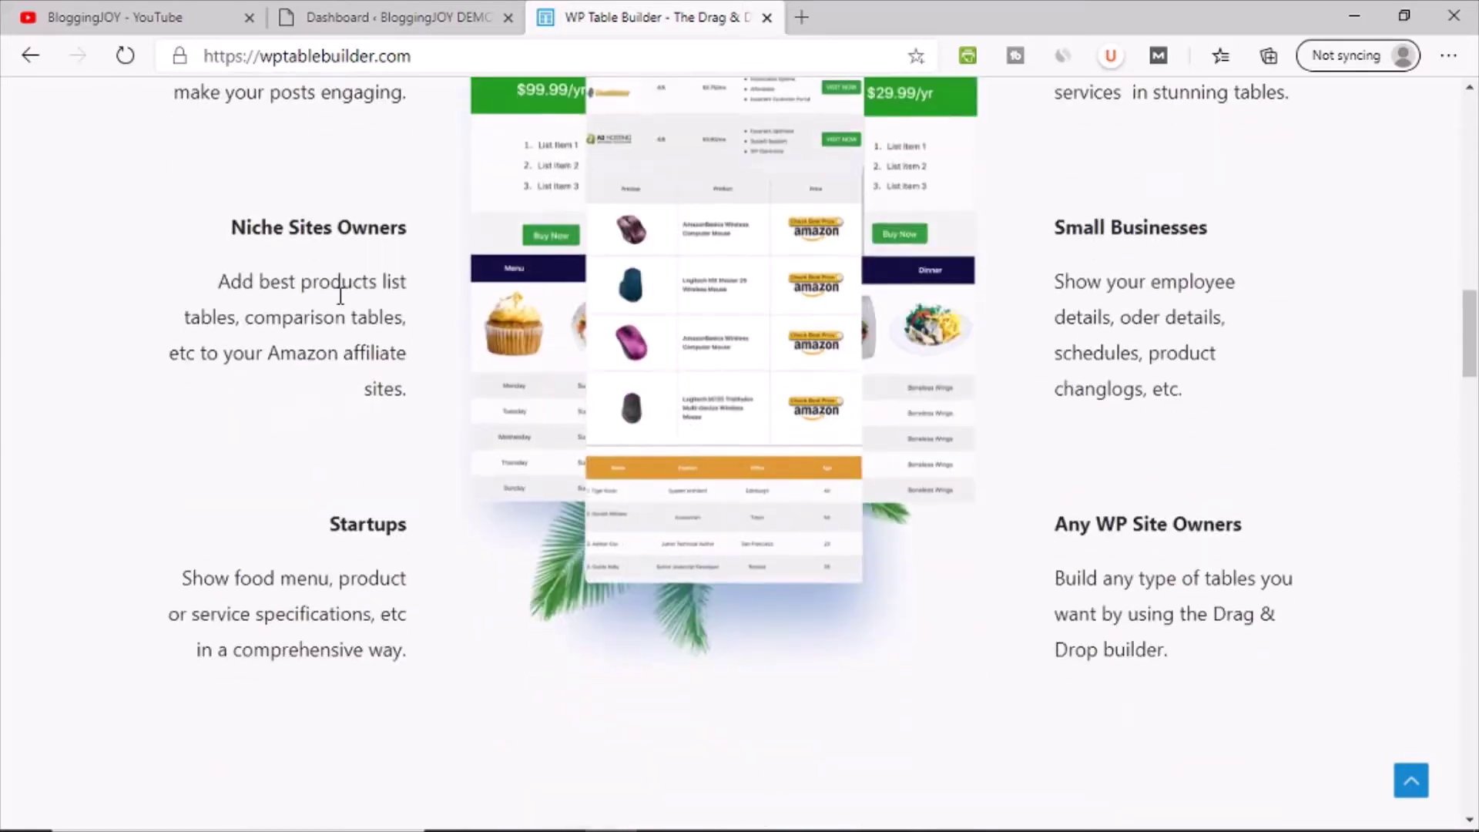
scroll(908, 347, "down", 20)
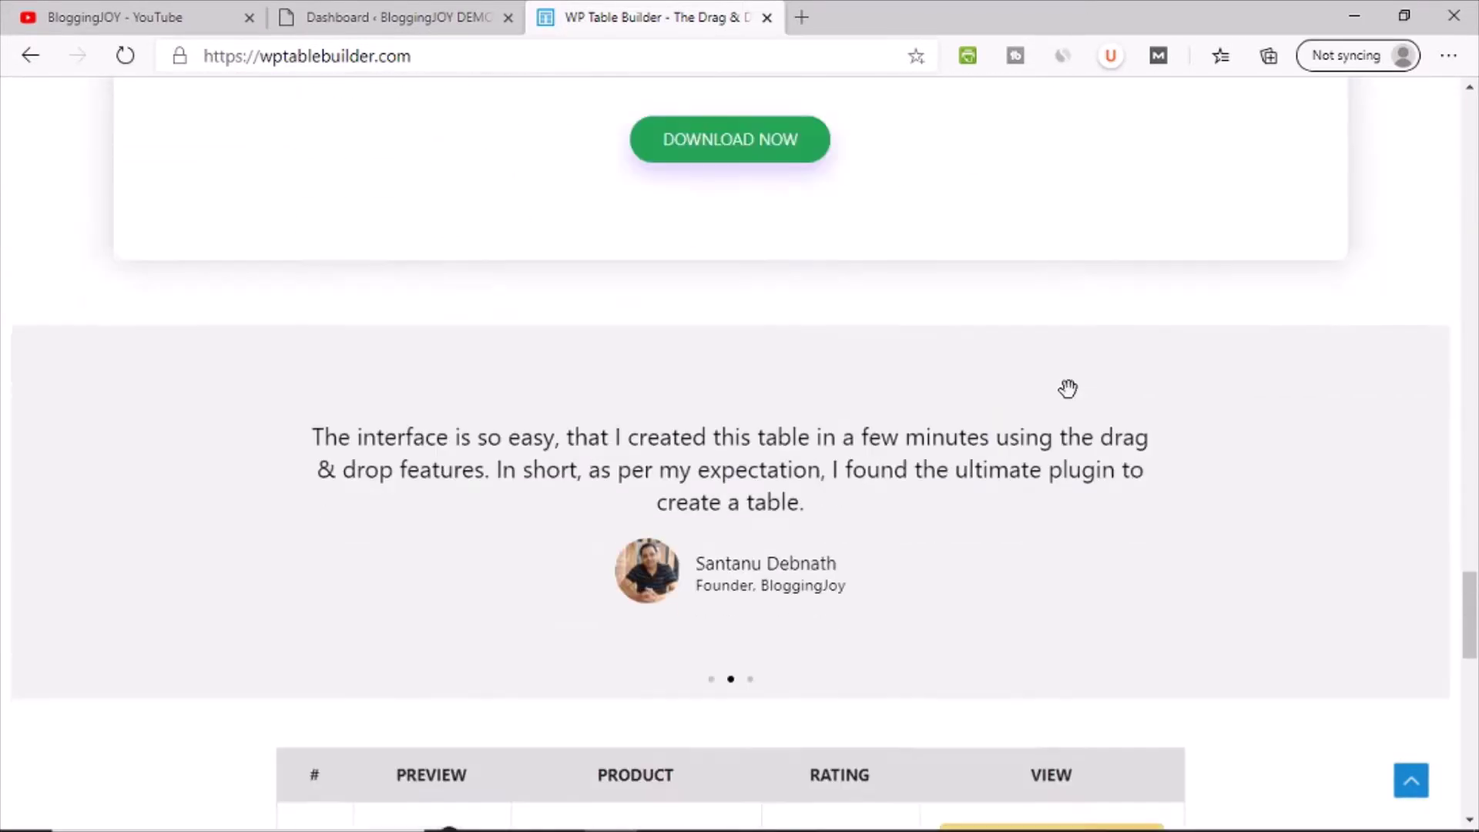
- Examine the sample product comparison table with images, star ratings and Amazon buttons on the WP Table Builder site
scroll(1148, 418, "up", 3)
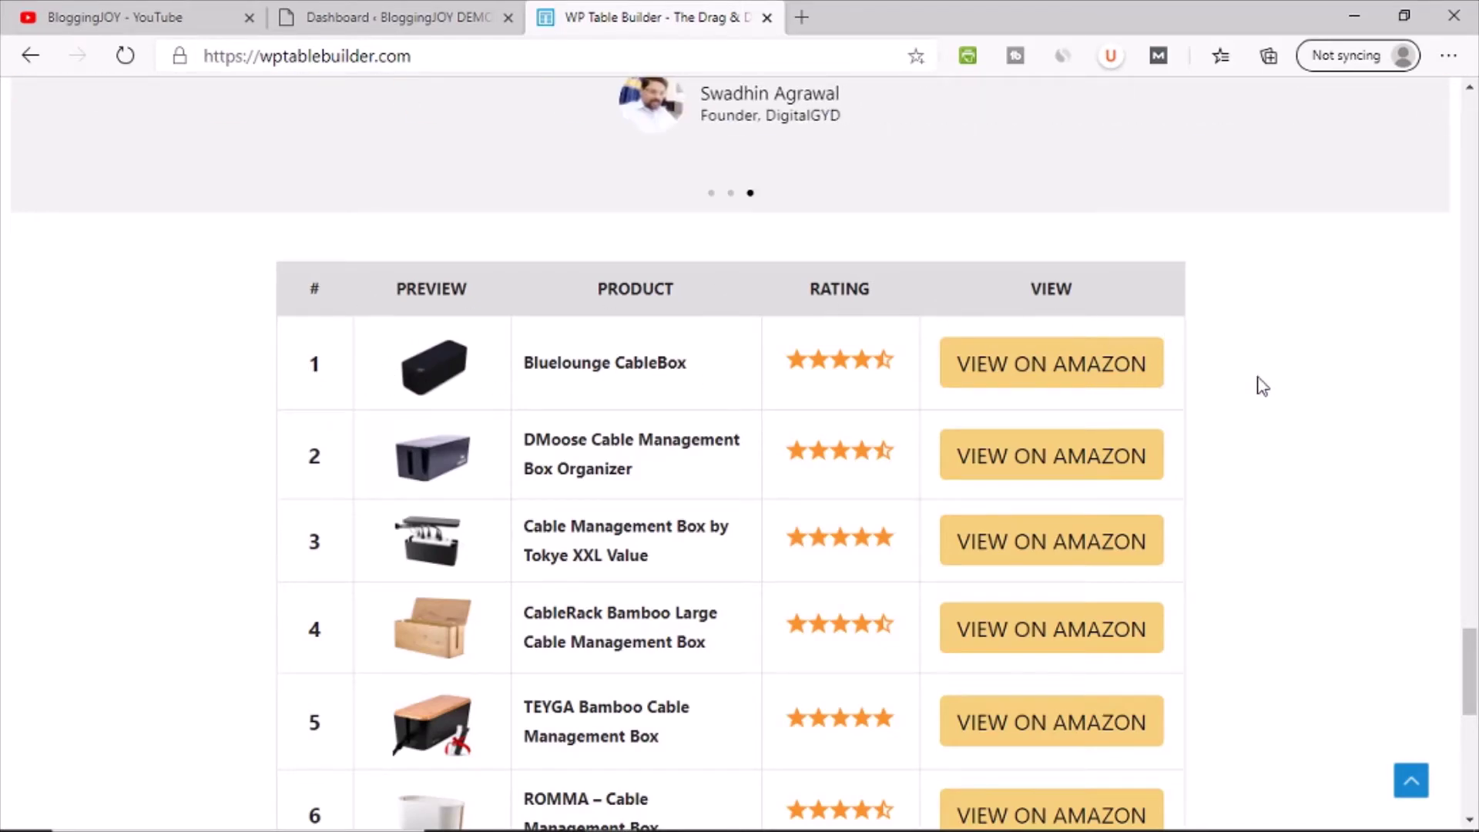
scroll(1262, 385, "down", 1)
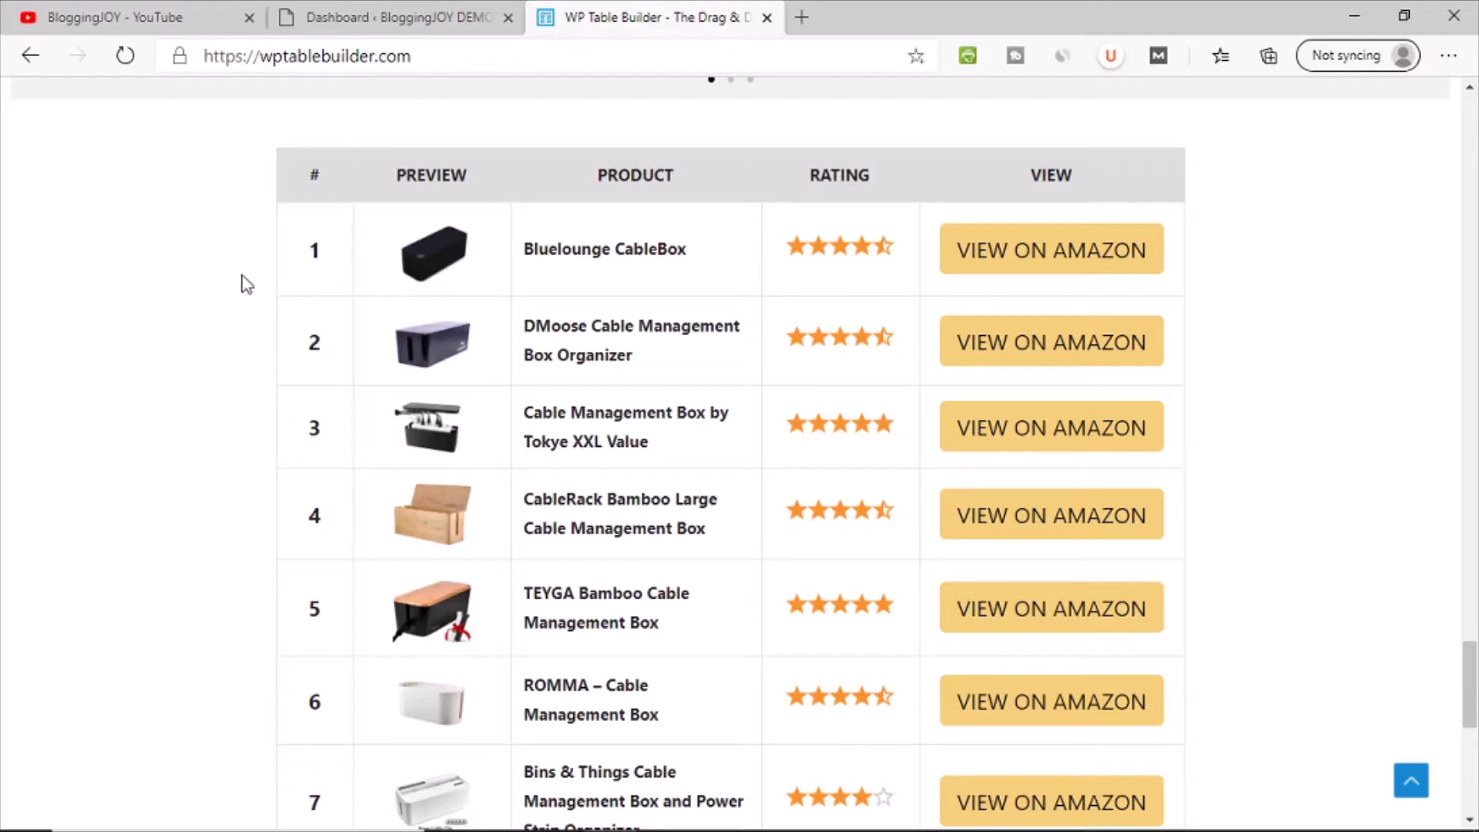
scroll(1278, 490, "up", 1)
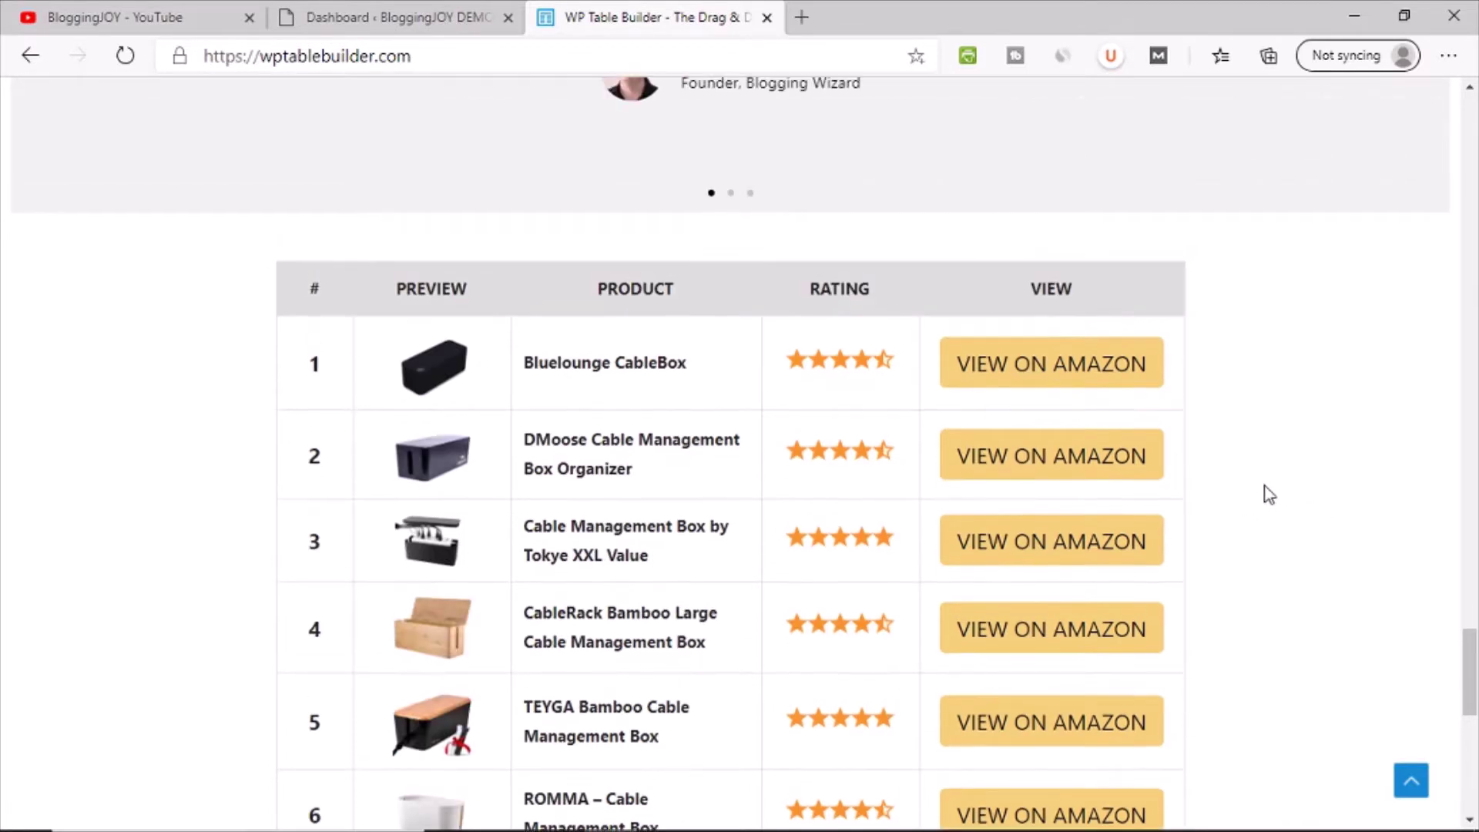
scroll(1260, 499, "up", 1)
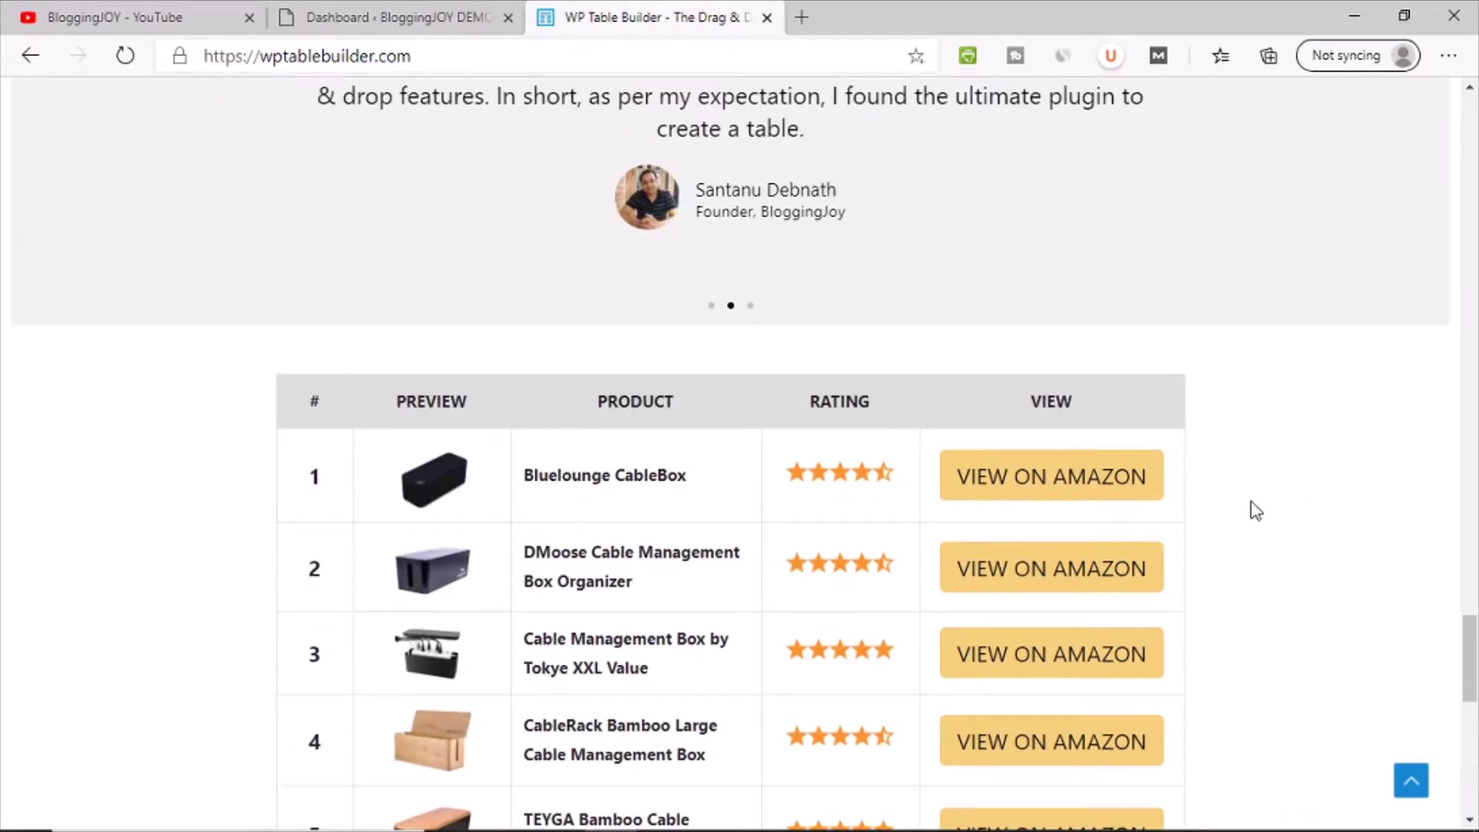
scroll(1252, 509, "down", 2)
scroll(1254, 510, "up", 2)
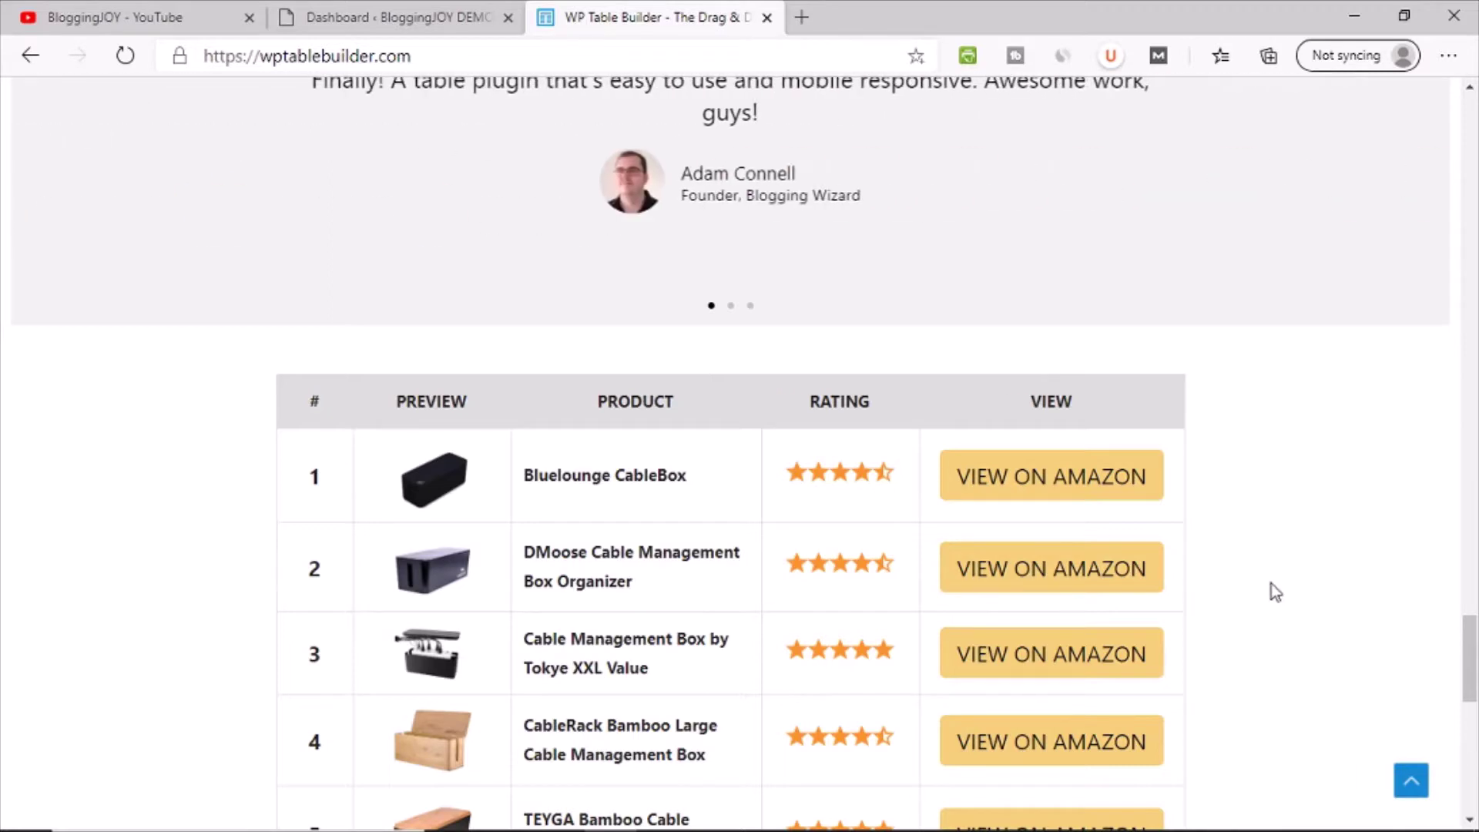
- Read the third and second customer testimonials in the carousel and review all rows of the sample product table
scroll(1272, 597, "up", 1)
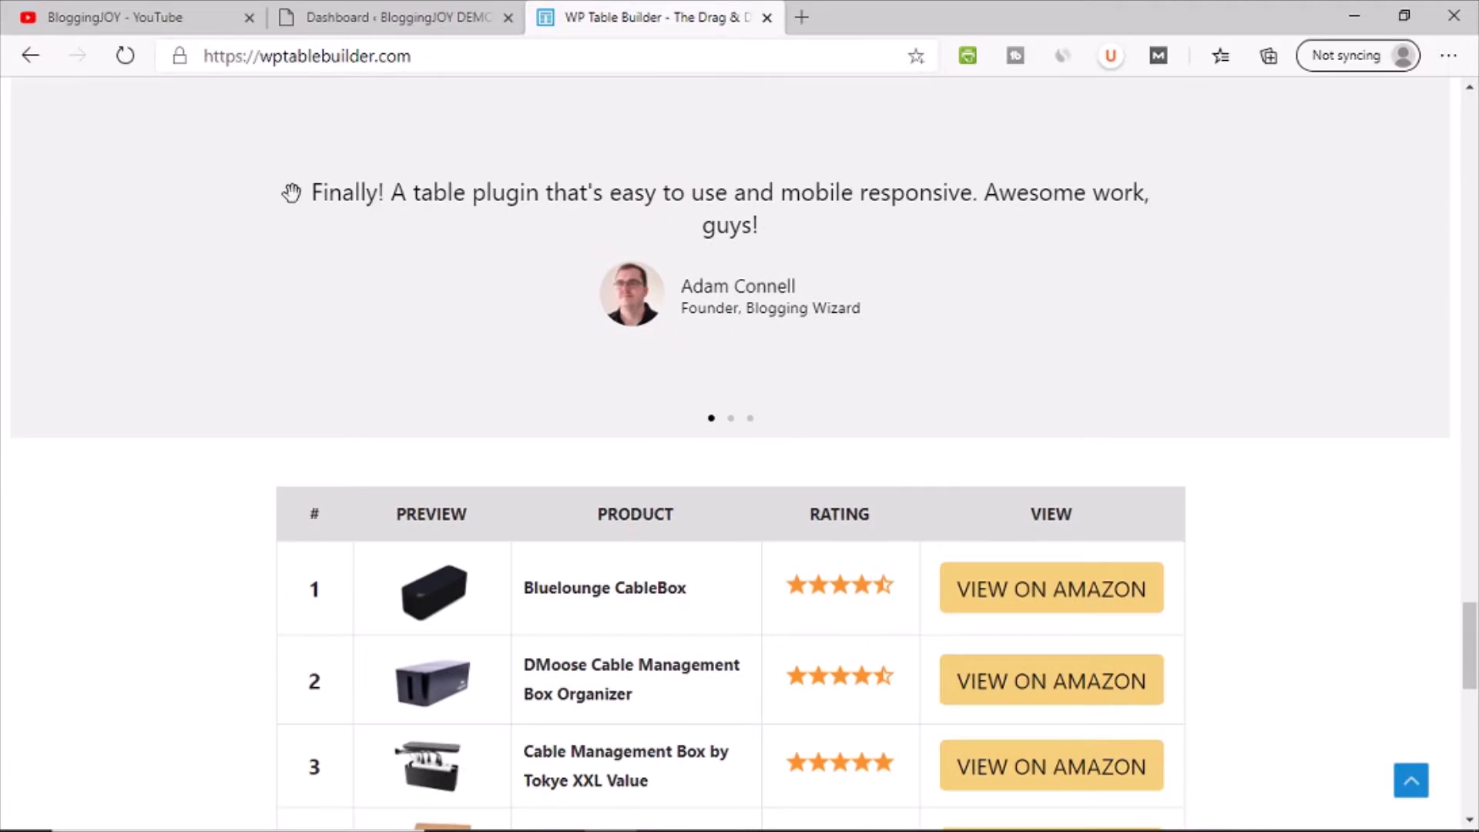
left_click(750, 420)
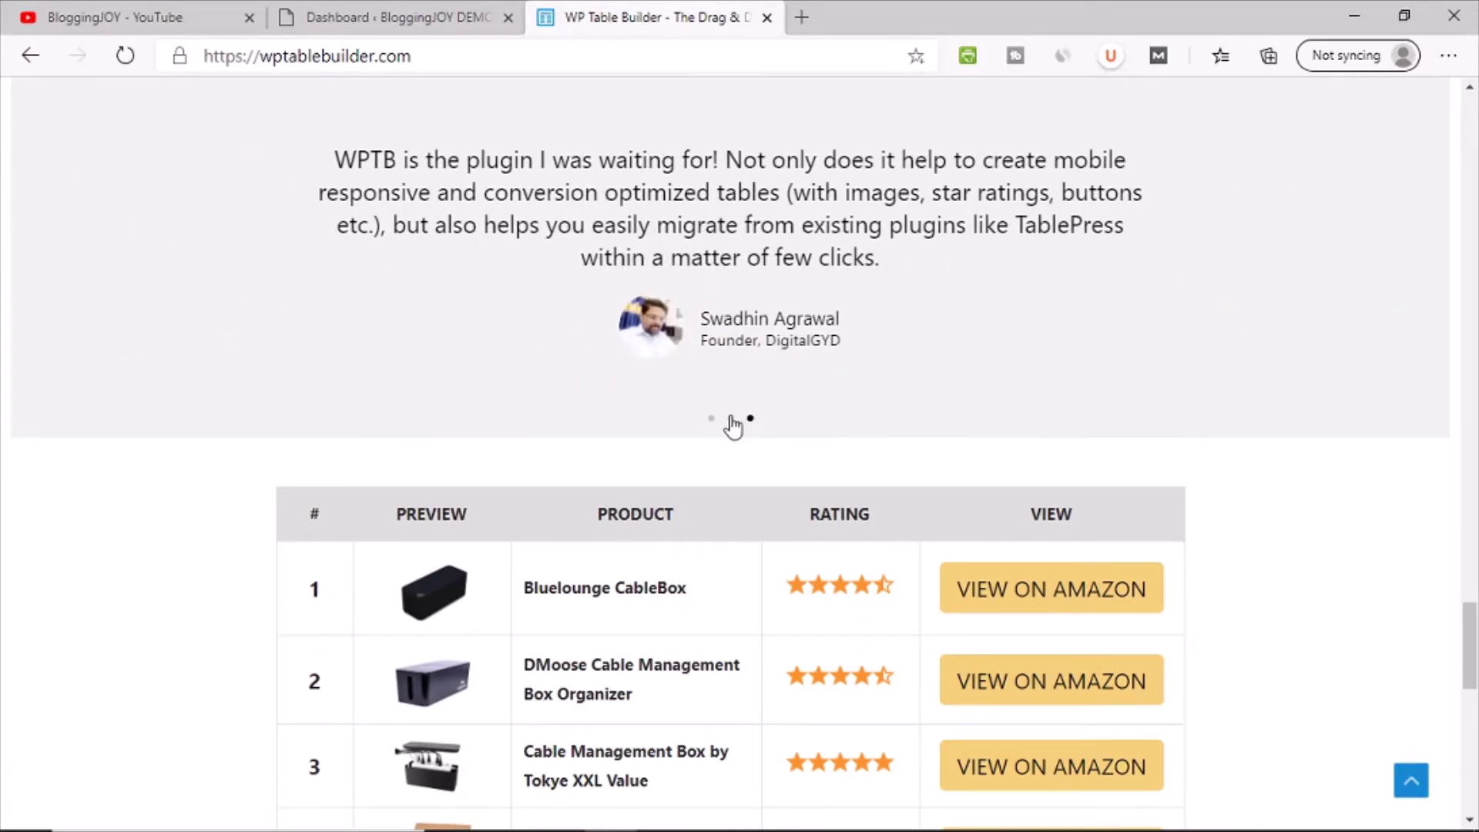
left_click(731, 420)
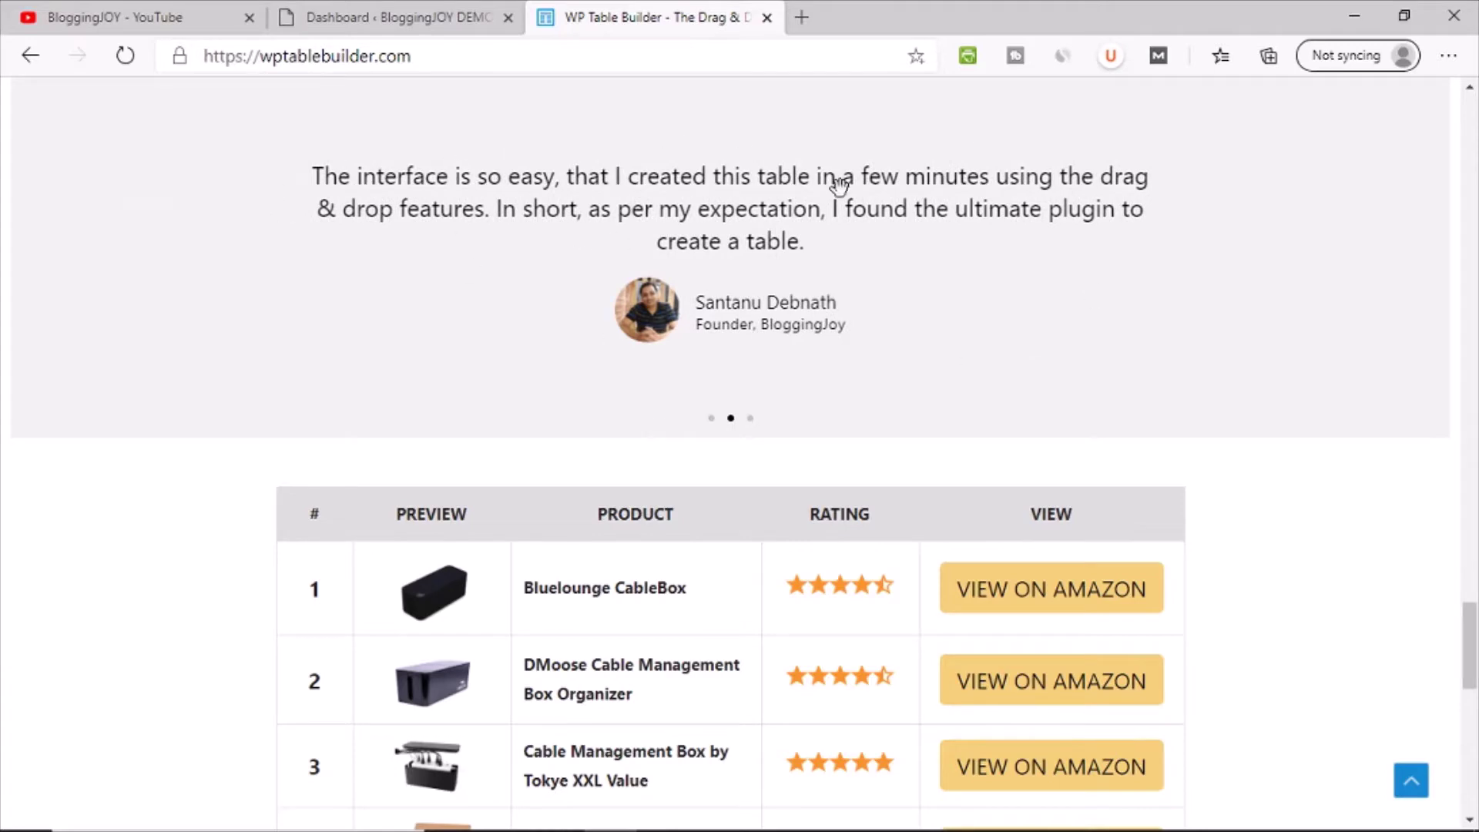
scroll(1092, 409, "up", 1)
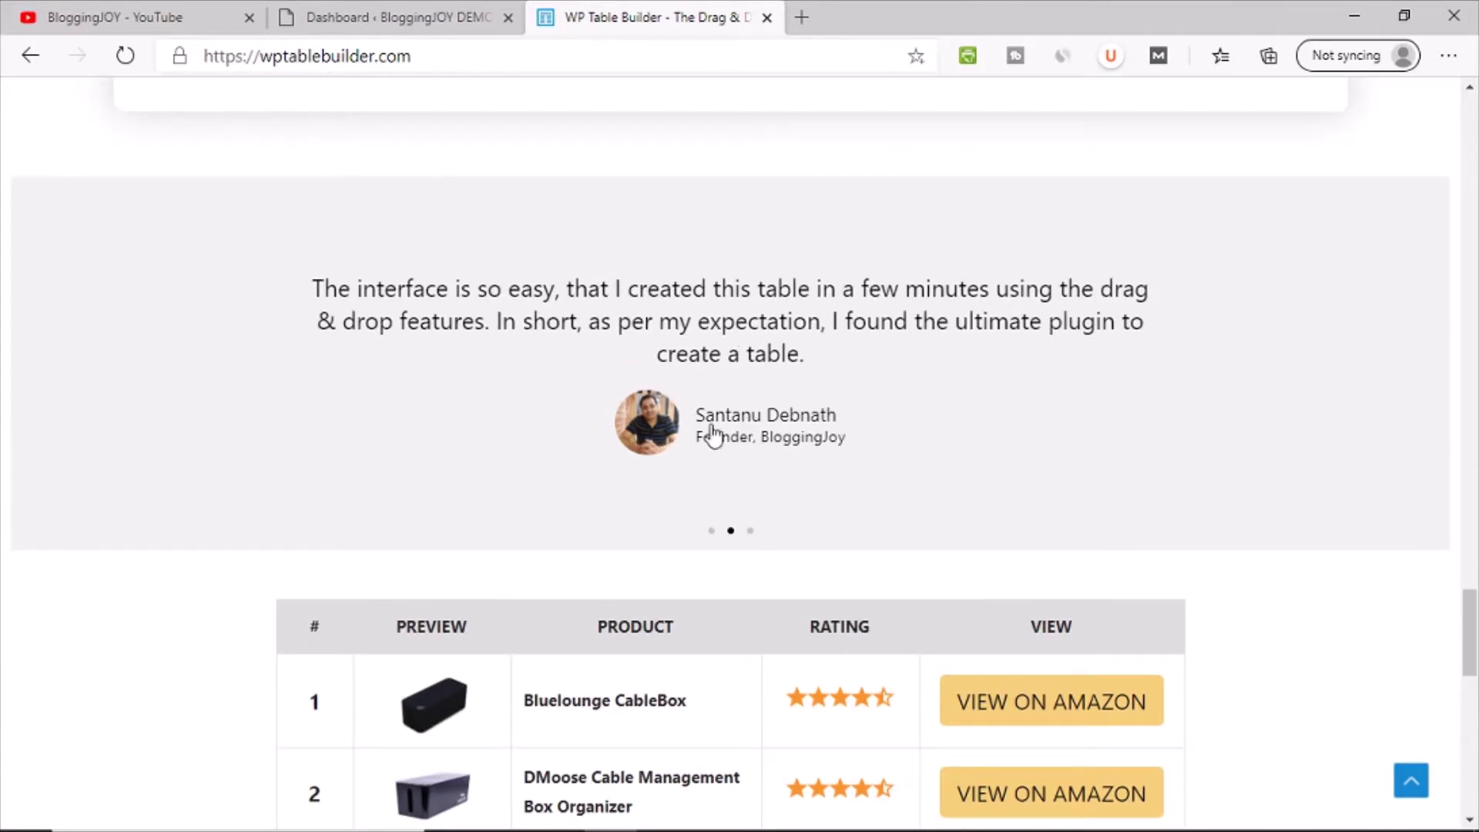
scroll(1089, 496, "down", 7)
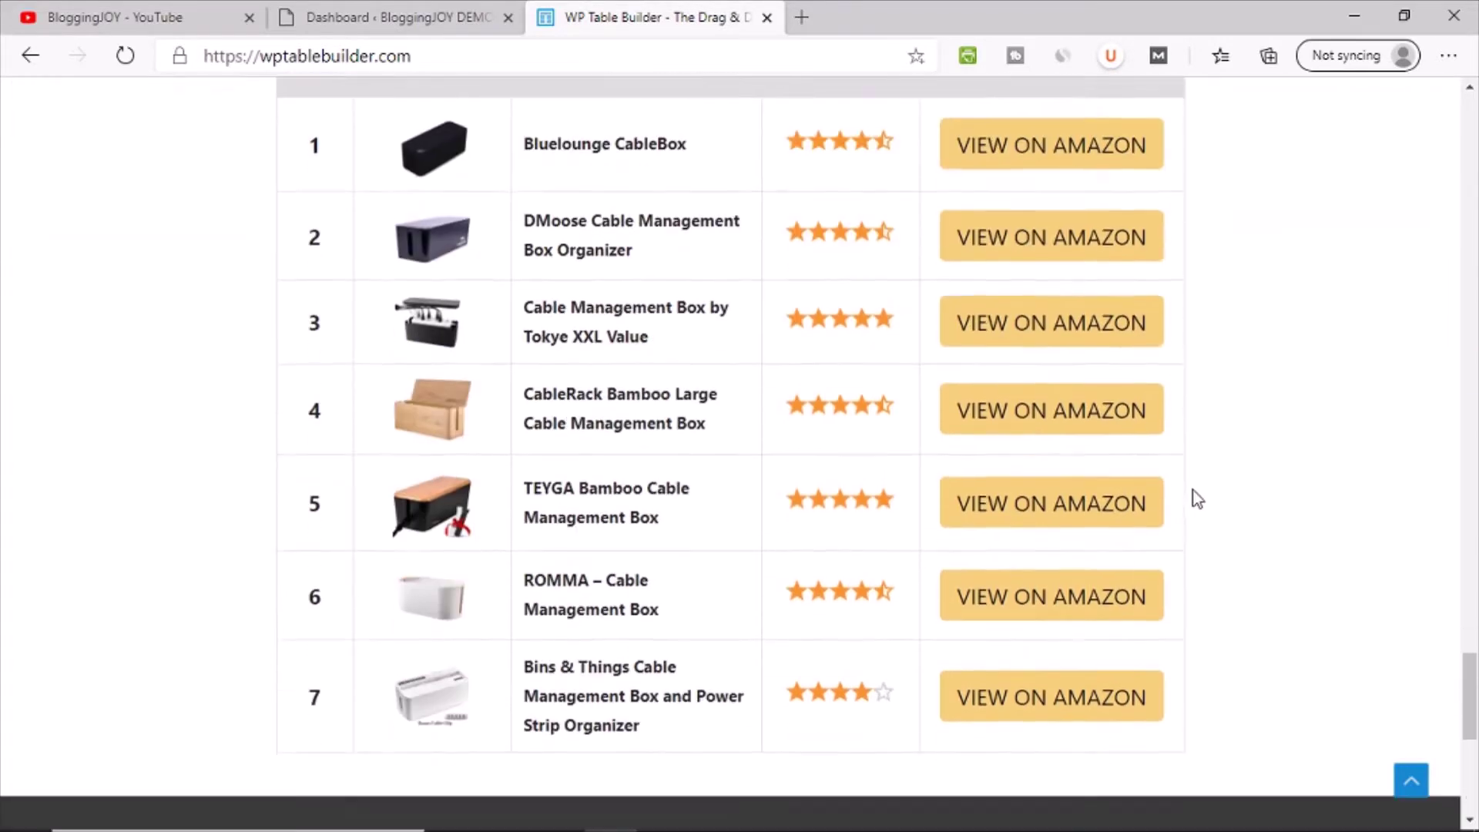
scroll(710, 446, "up", 2)
scroll(653, 416, "up", 3)
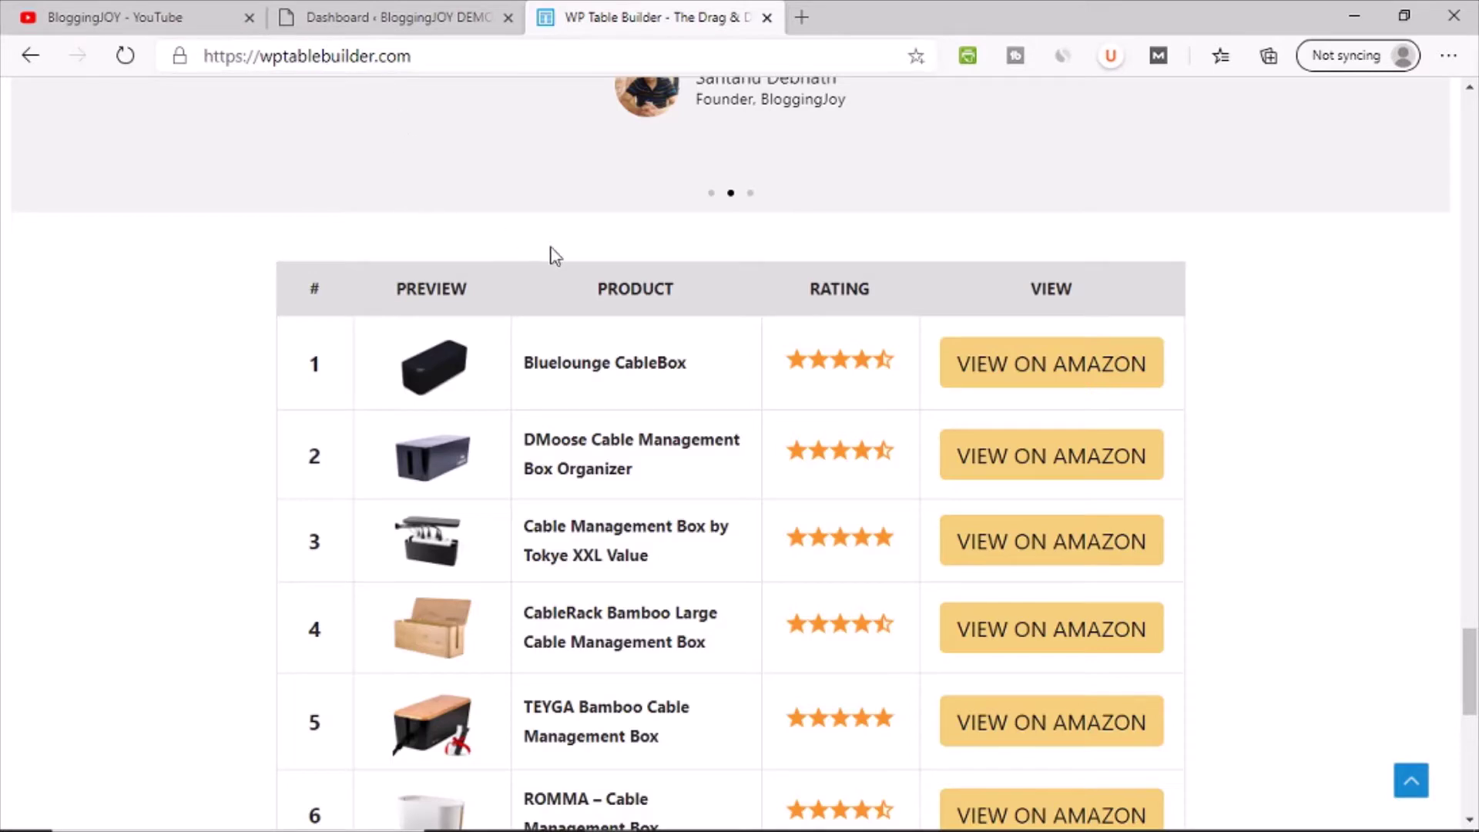
- Switch to the WordPress dashboard and search the plugins available to add for "wp table builder"
left_click(396, 19)
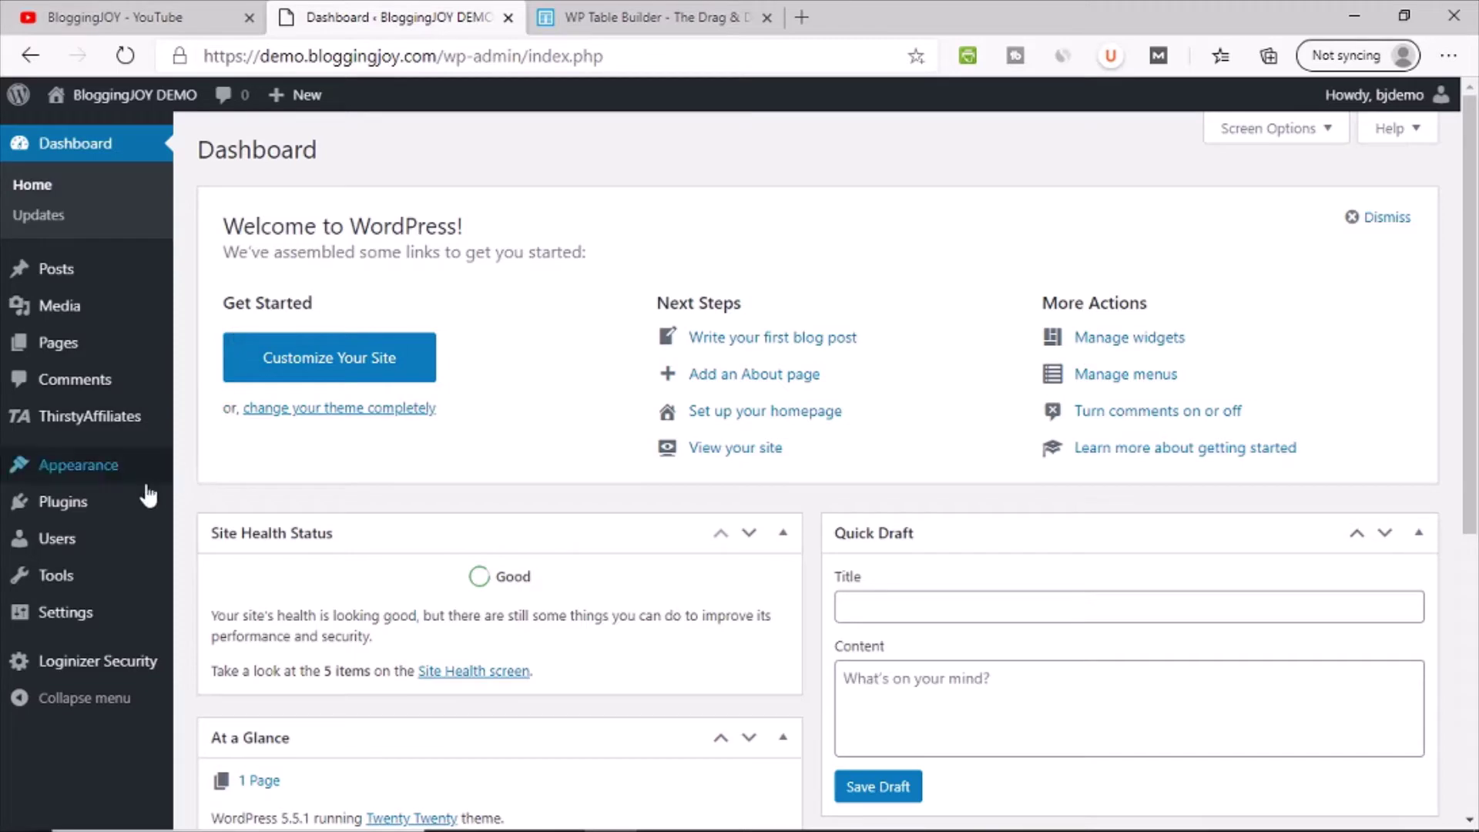
mouse_move(147, 501)
left_click(232, 540)
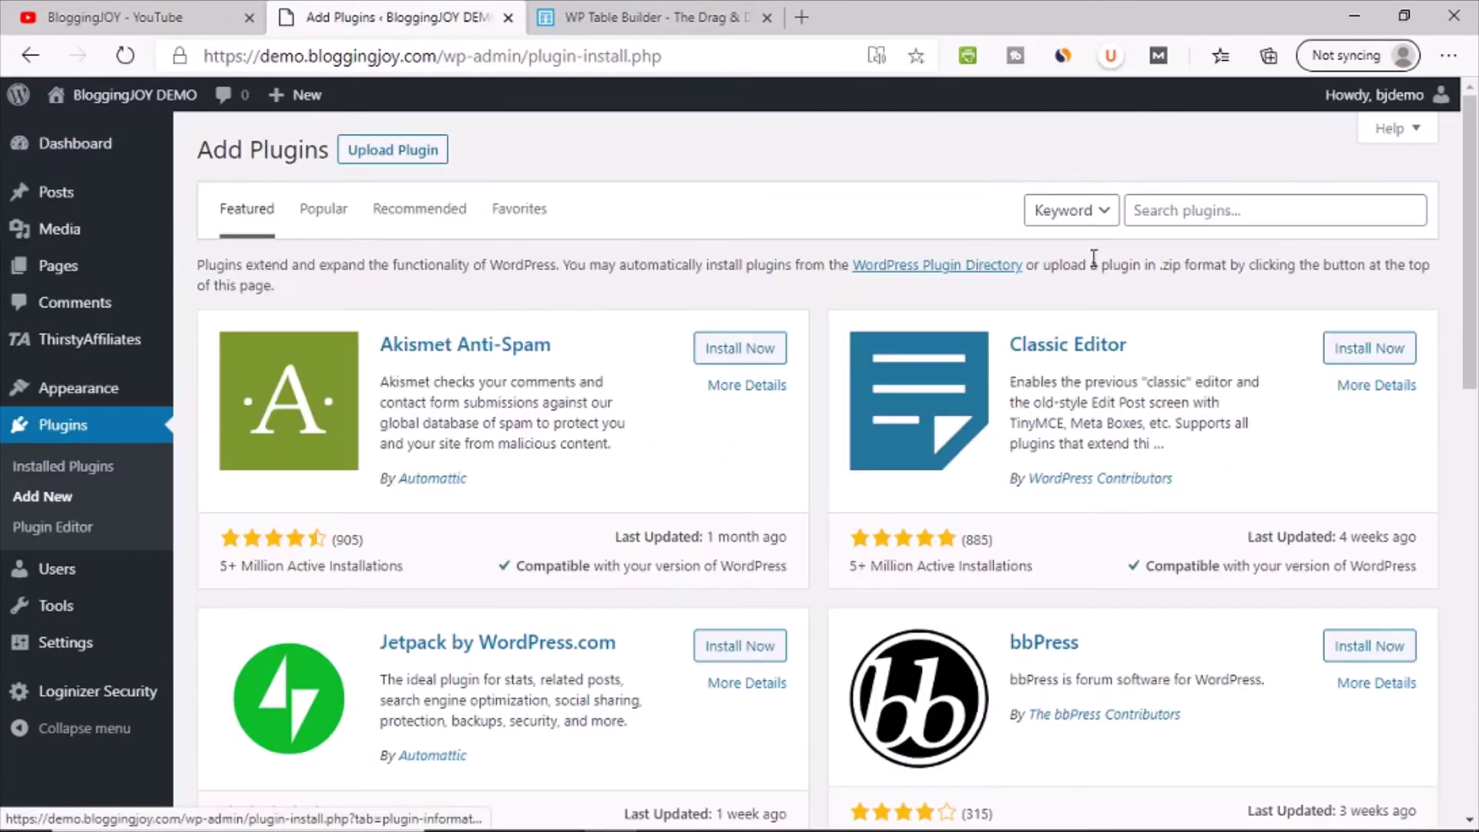
left_click(1174, 210)
type("w")
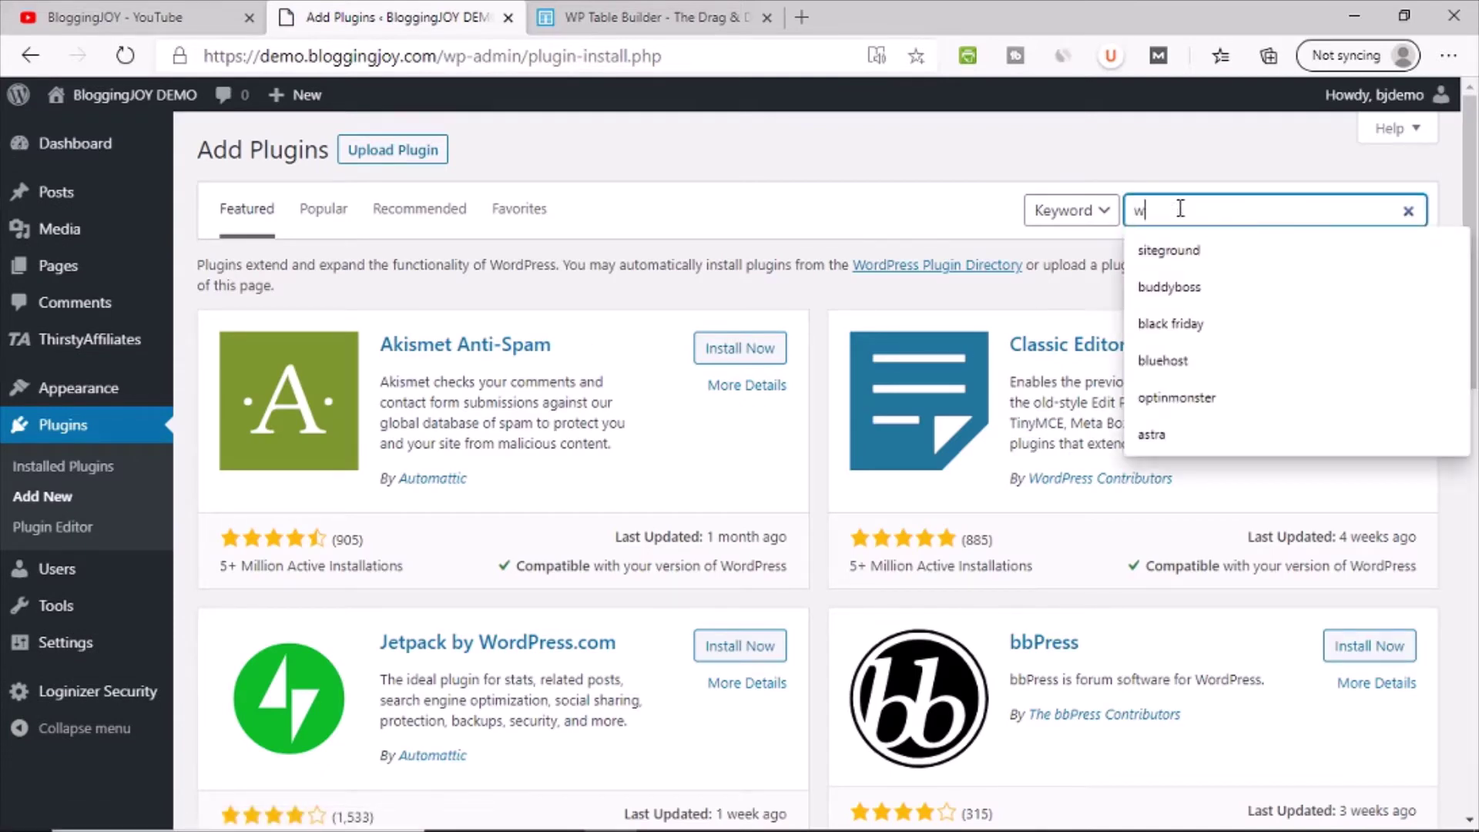
type("p table bui")
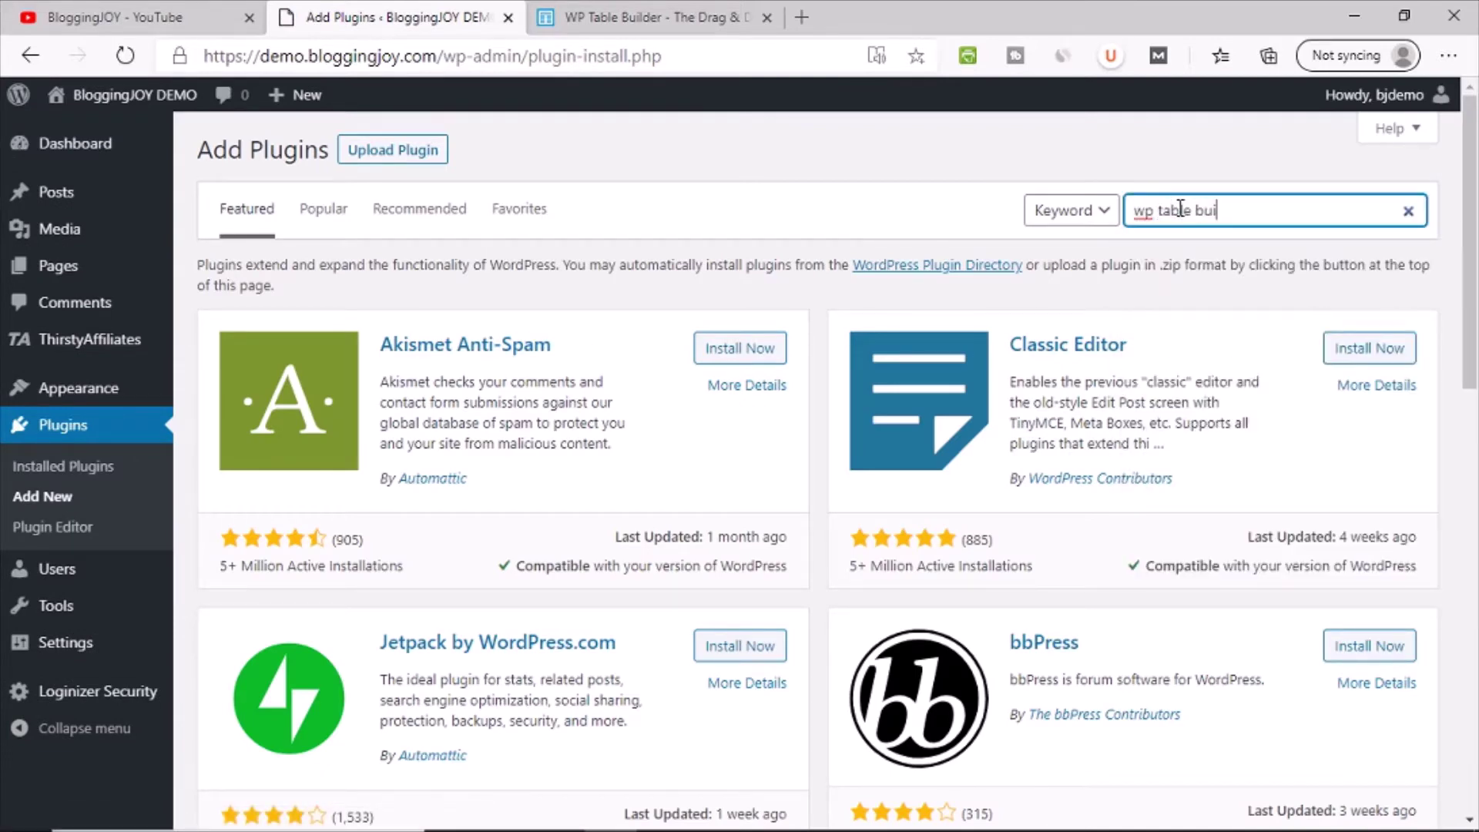
type("lder")
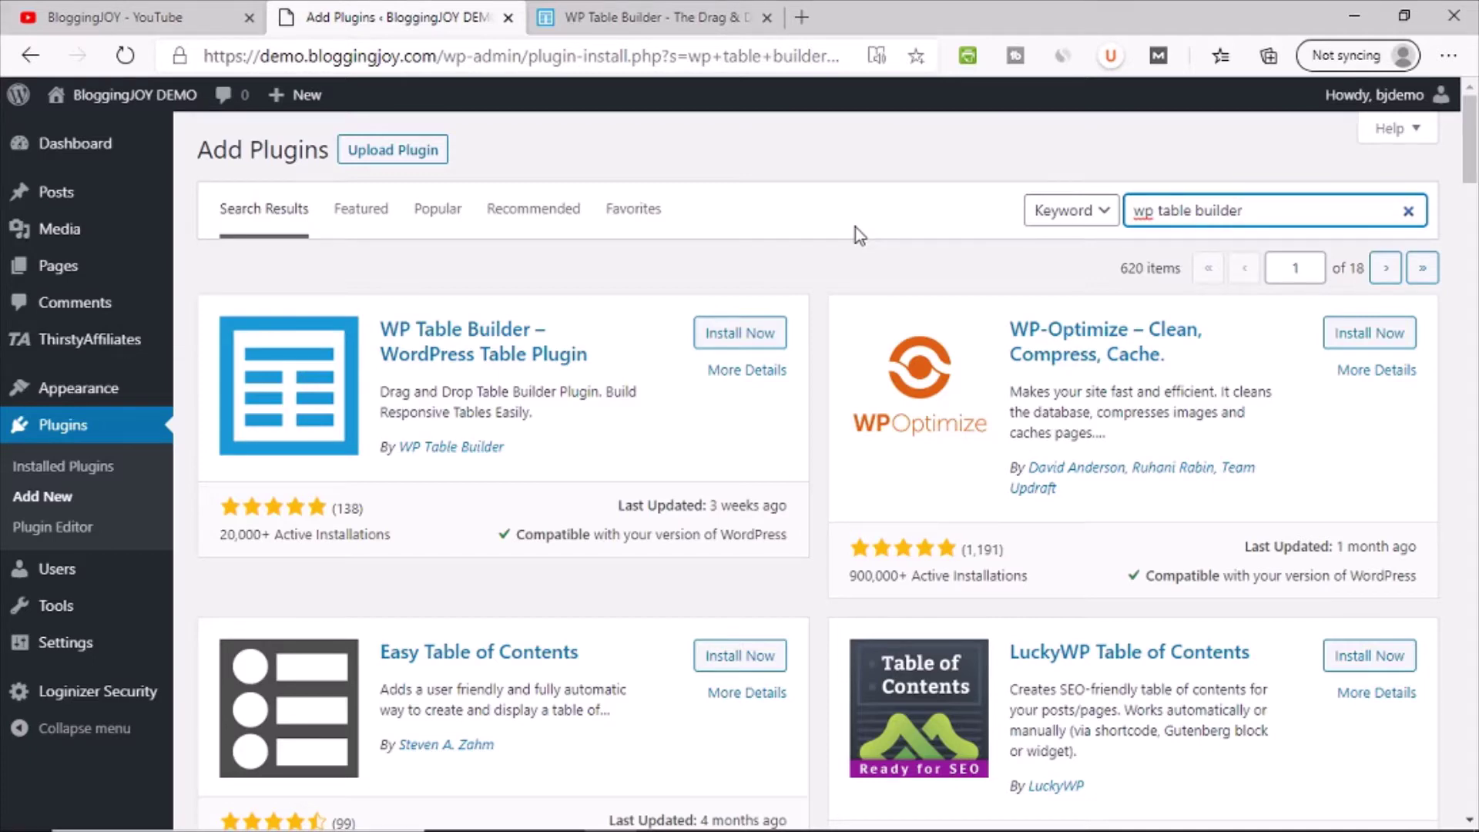
- Open the bloggingjoy.com homepage in a new browser tab and go to its /black-friday-web-hosting-deals/ page
left_click(804, 20)
type("bloggingjoy.com")
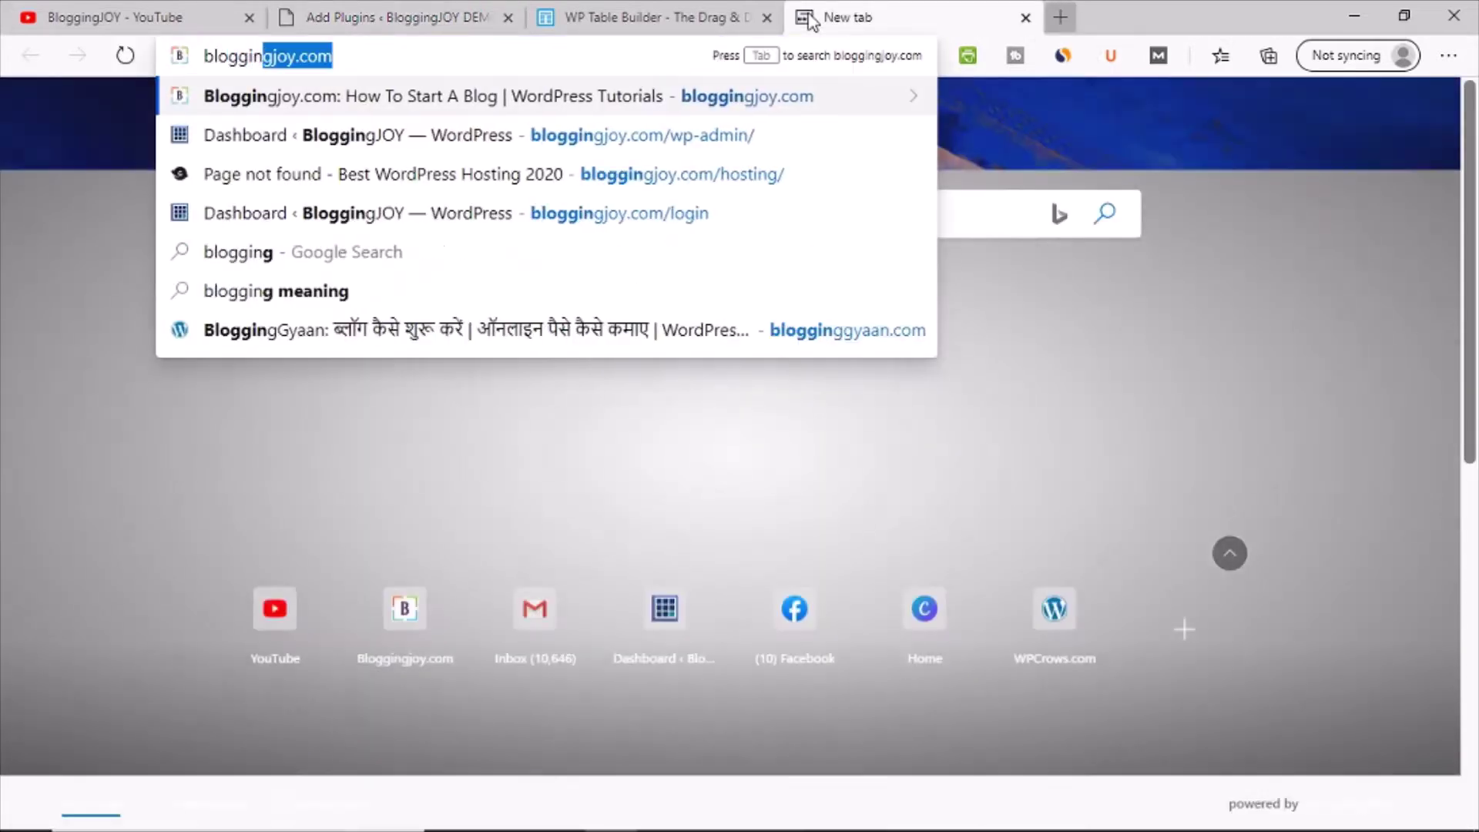
key("Return")
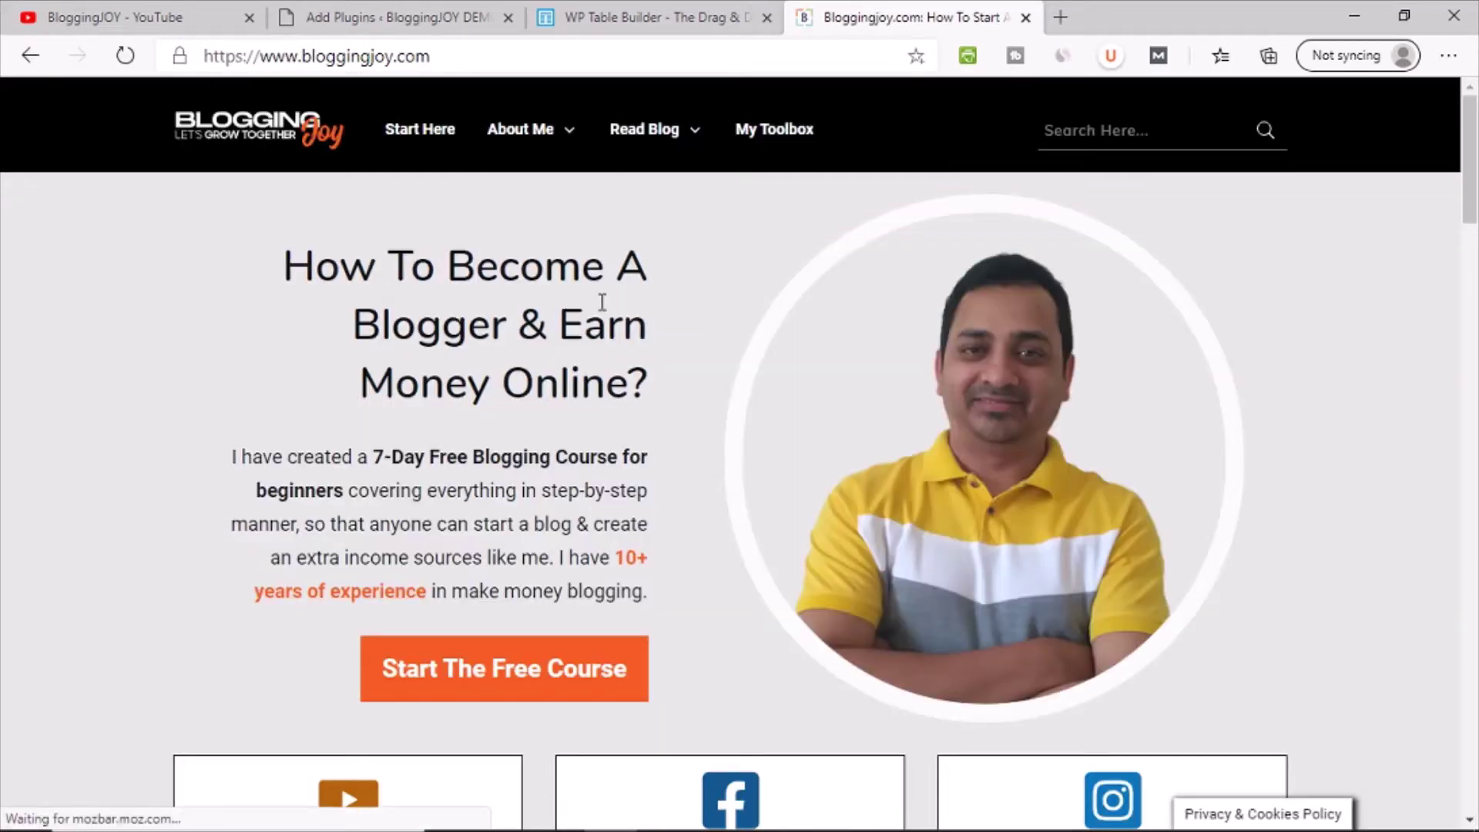
left_click(581, 56)
type("https://www.bloggingjoy.com/black-friday-web-hosting-deals/")
key("Return")
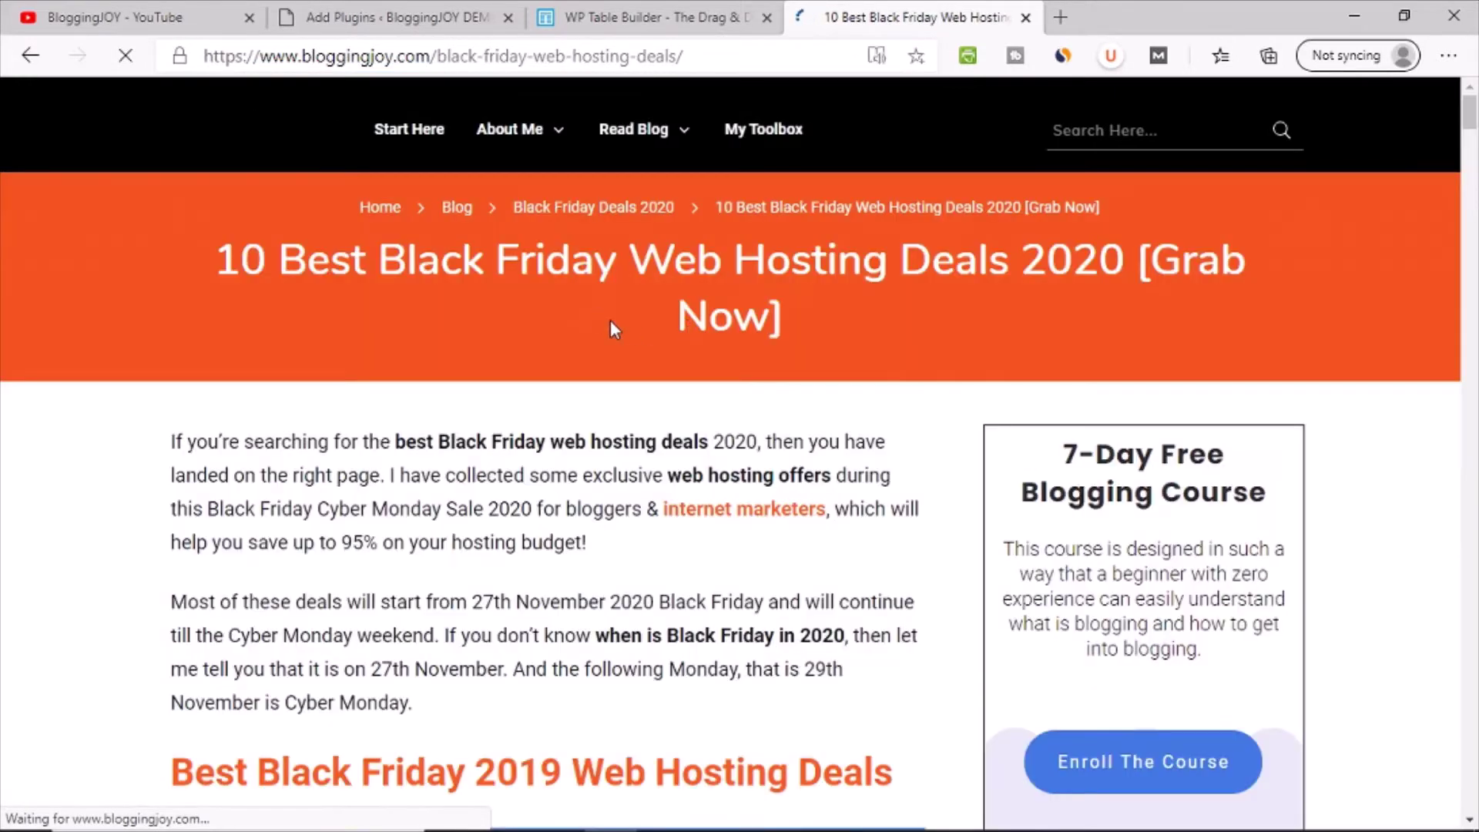
- Dismiss the case study popup and examine the Black Friday web hosting deals table in the article
scroll(949, 385, "down", 5)
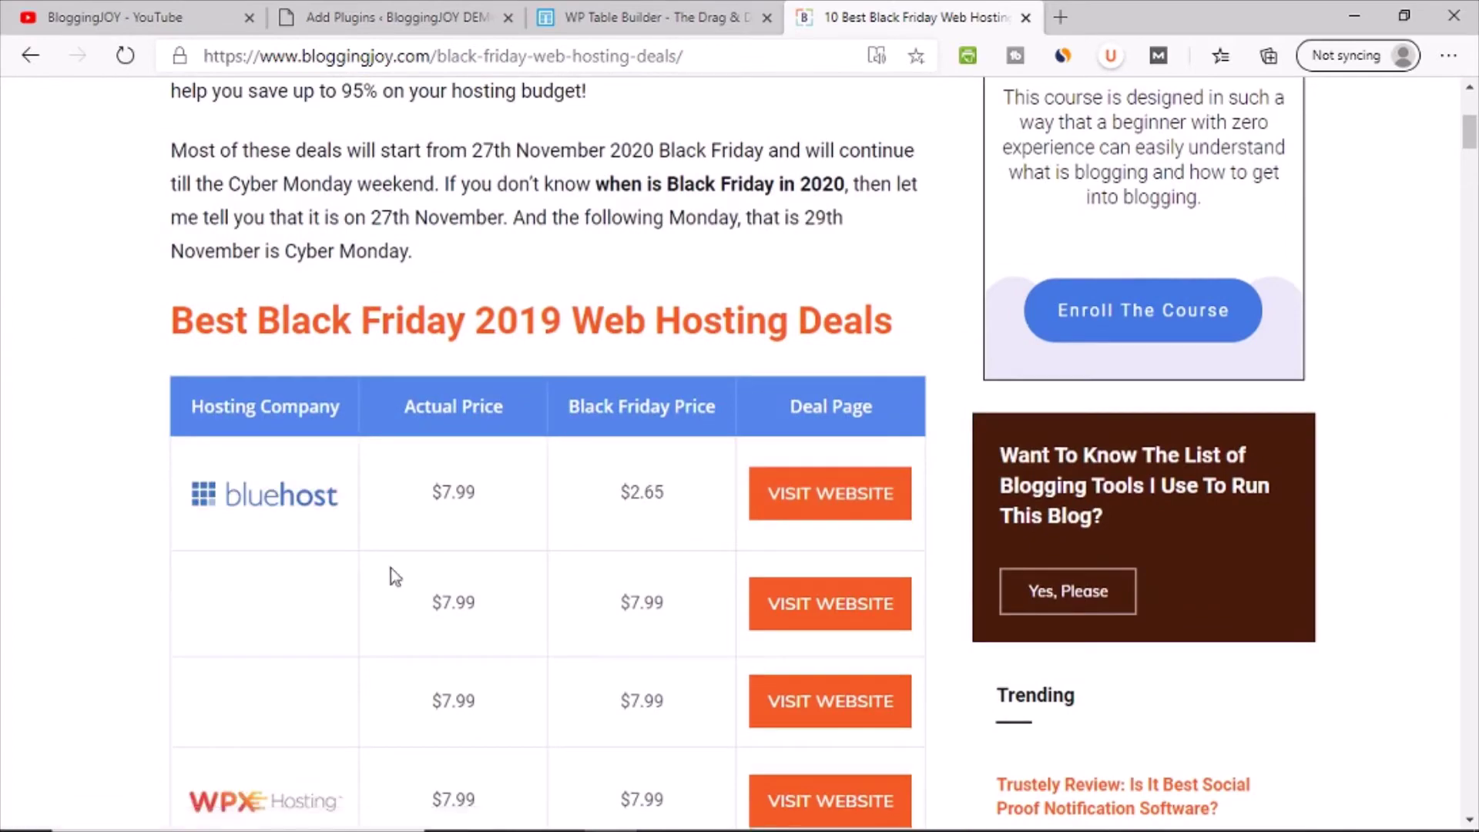
scroll(554, 404, "down", 3)
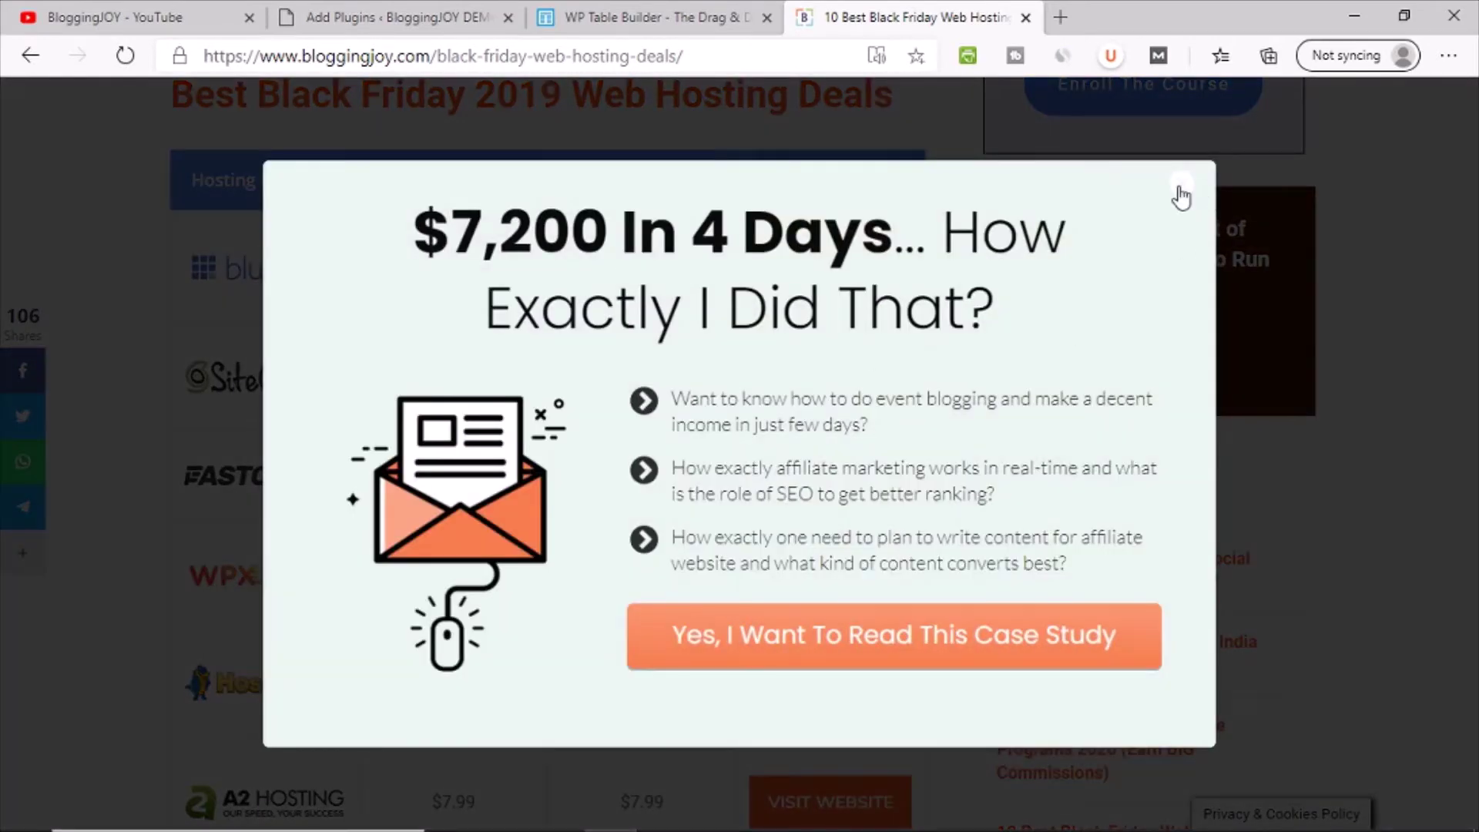
left_click(1182, 187)
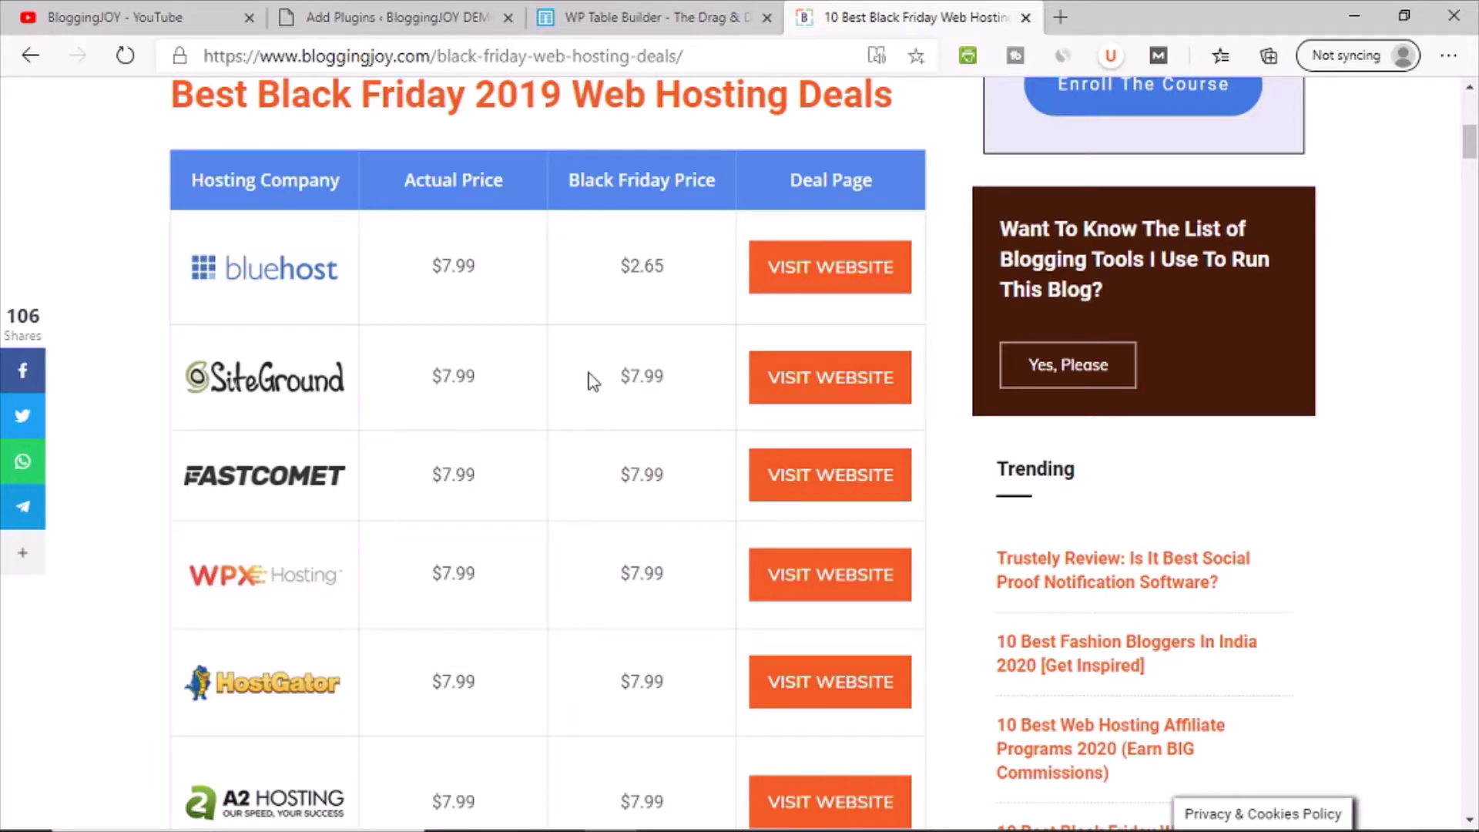
scroll(539, 473, "down", 1)
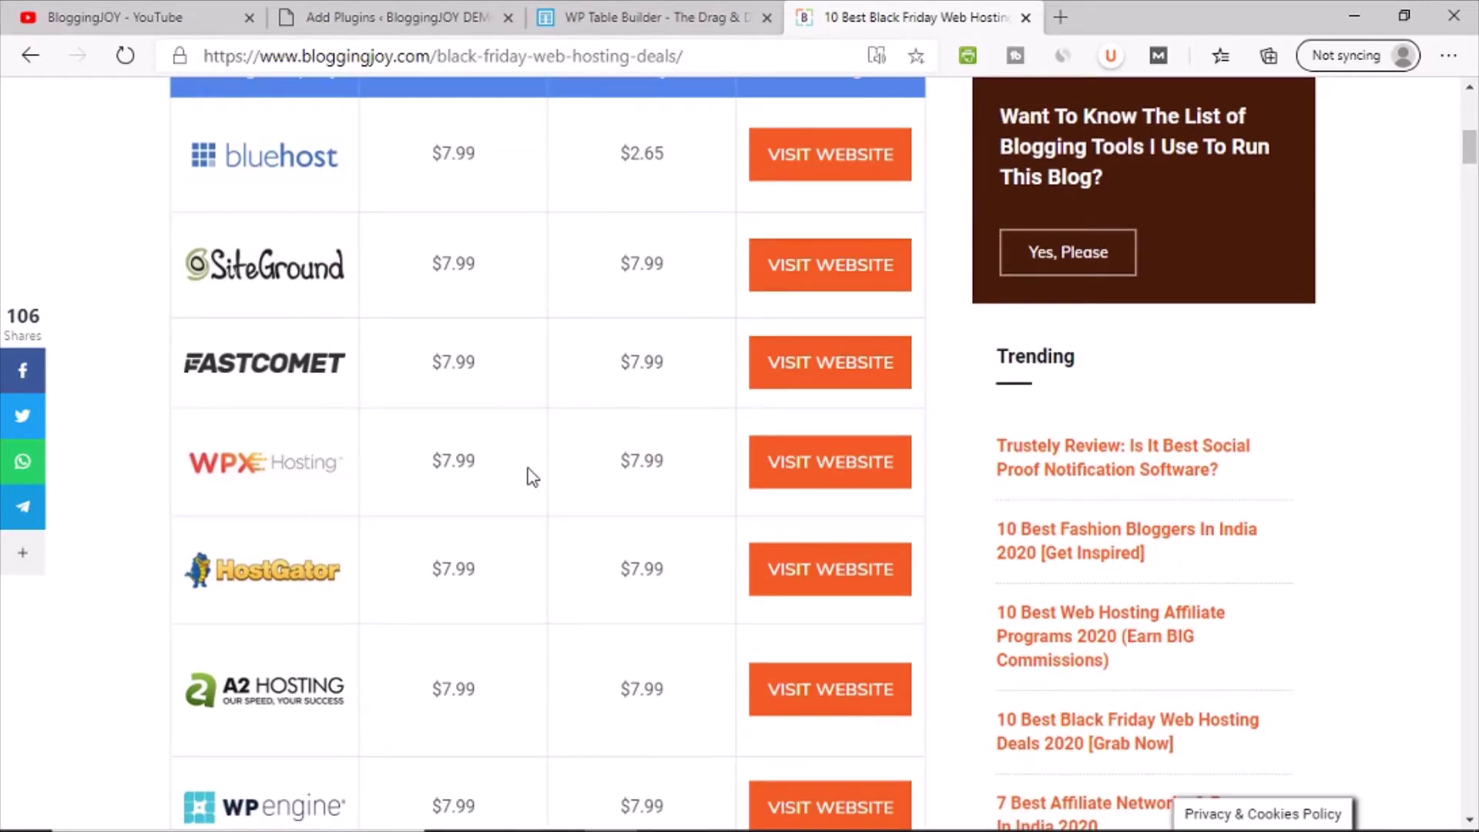
scroll(519, 485, "down", 3)
scroll(511, 501, "up", 3)
scroll(508, 507, "up", 3)
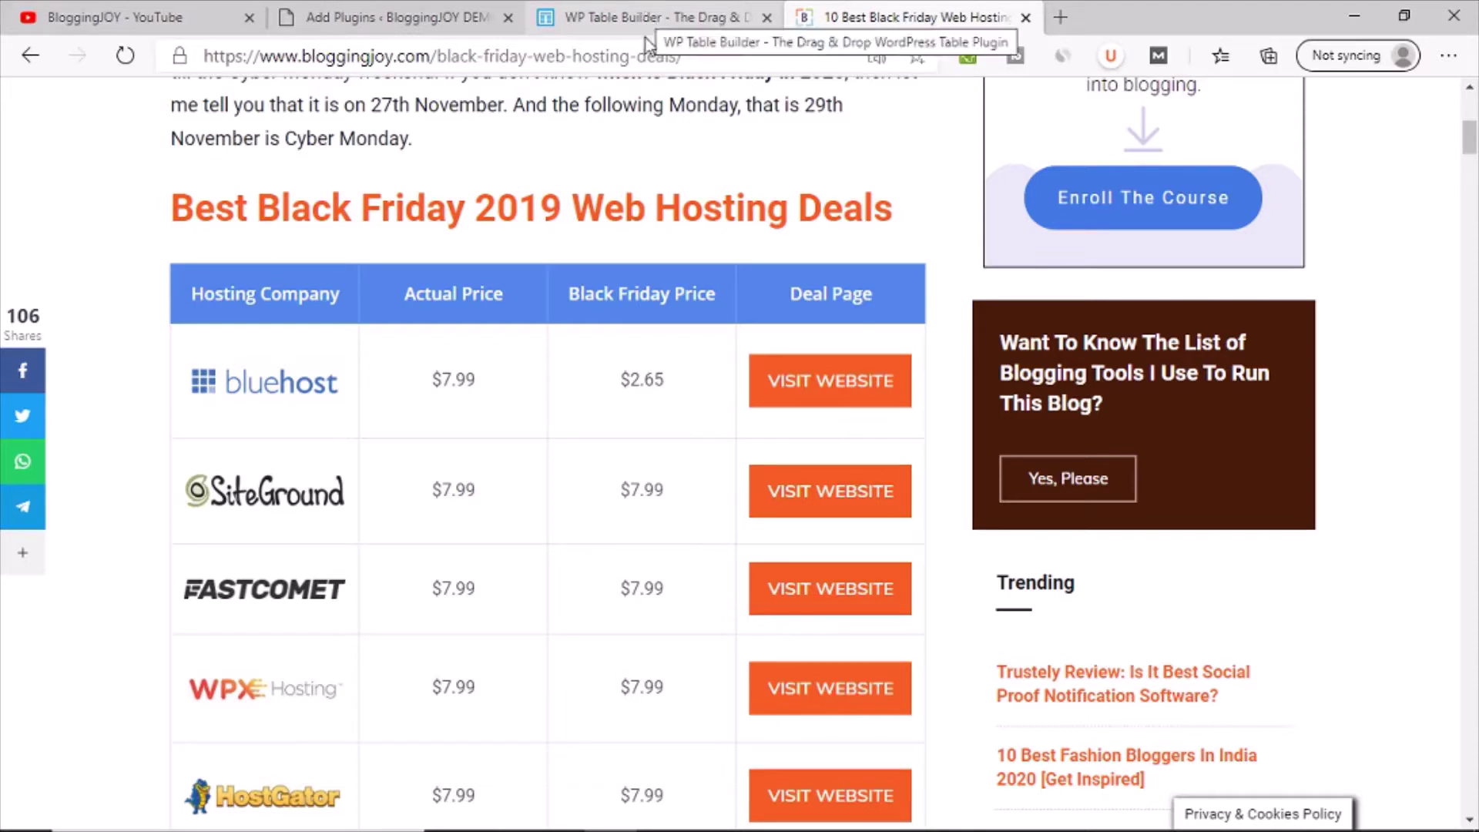
scroll(622, 461, "up", 3)
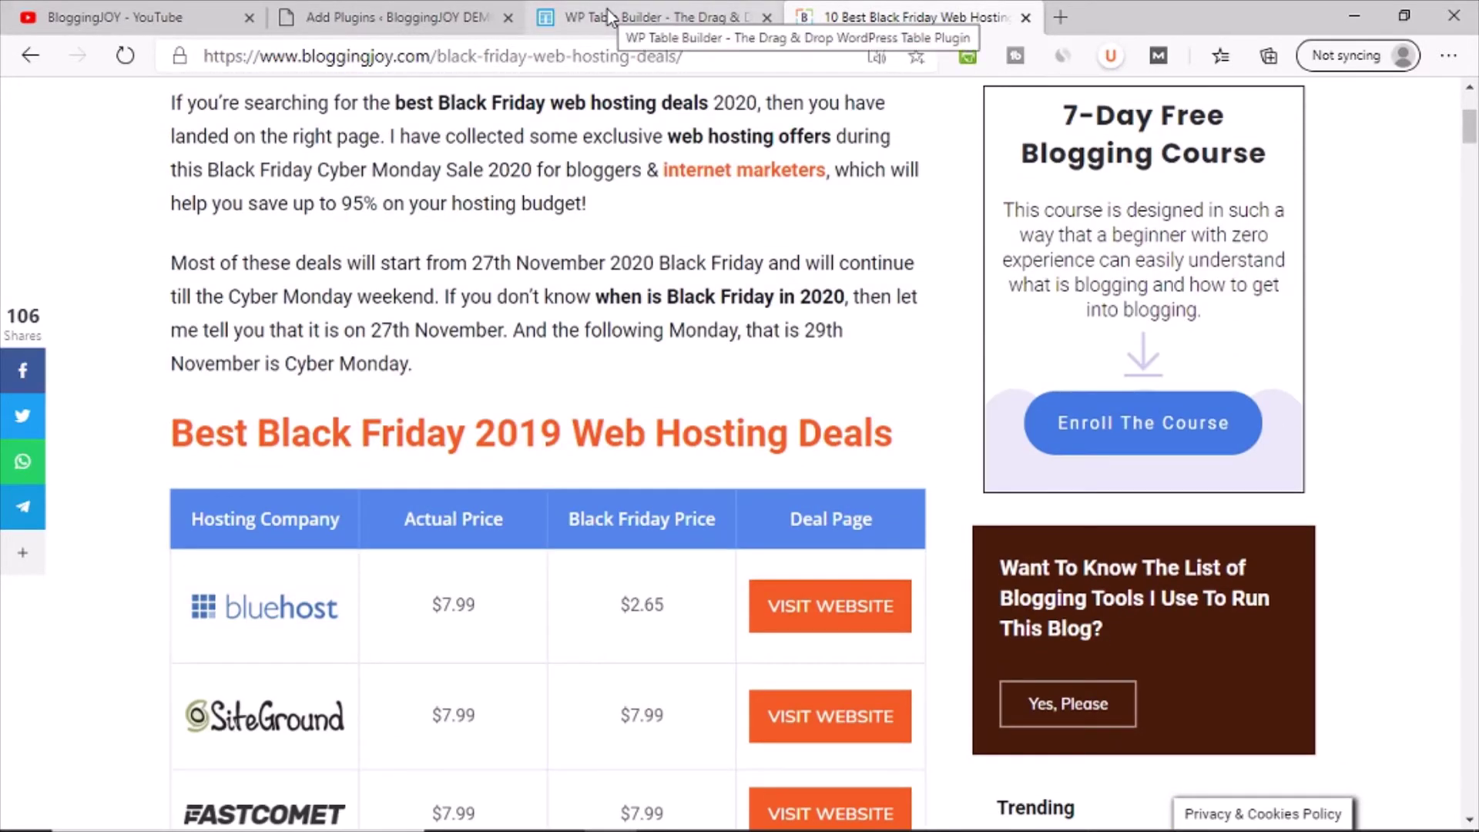
- Revisit the sample product table on the WP Table Builder site and return to the WordPress plugin search results
left_click(348, 14)
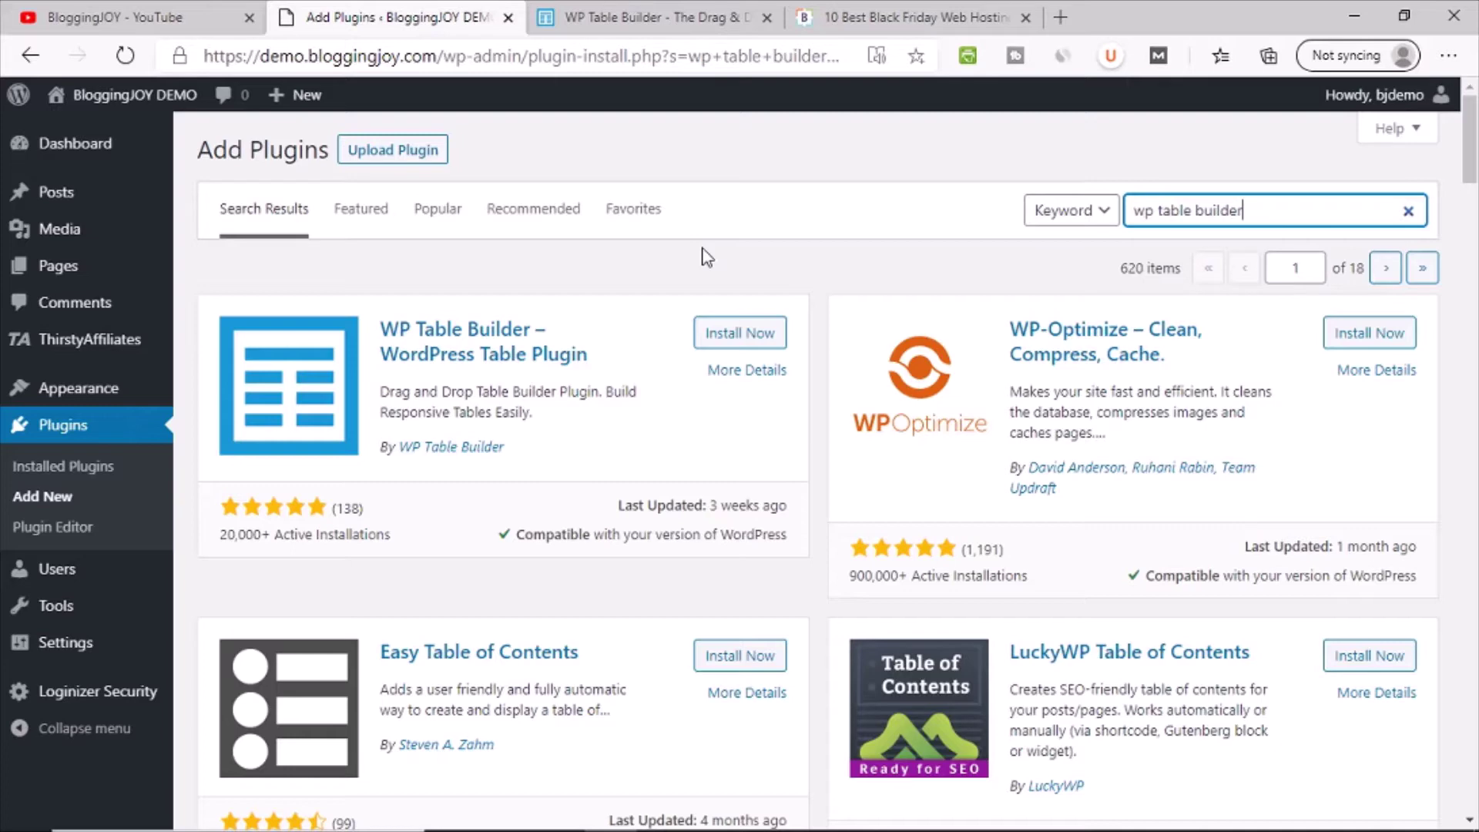
left_click(677, 14)
scroll(816, 462, "down", 2)
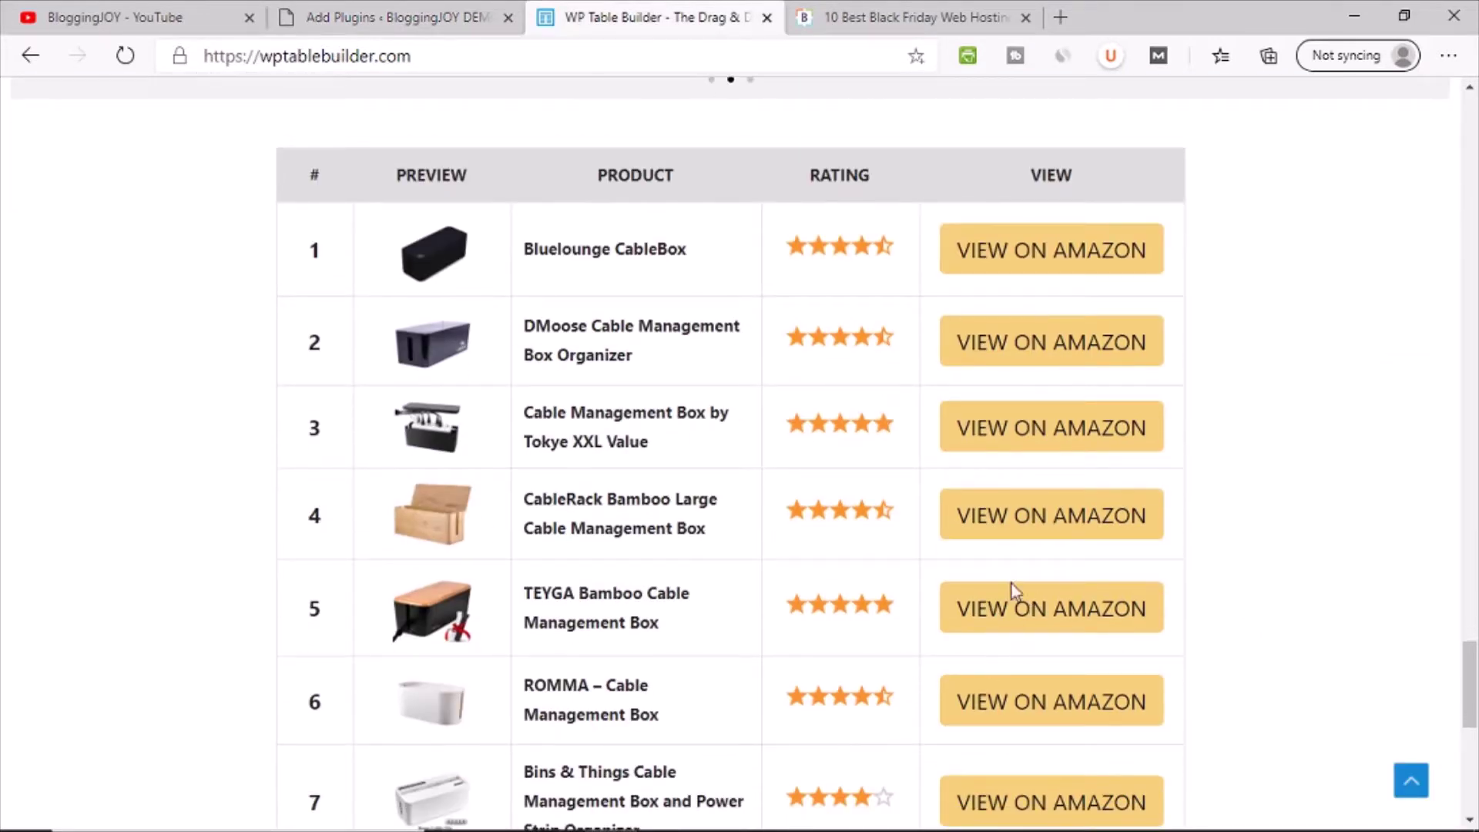
left_click(370, 17)
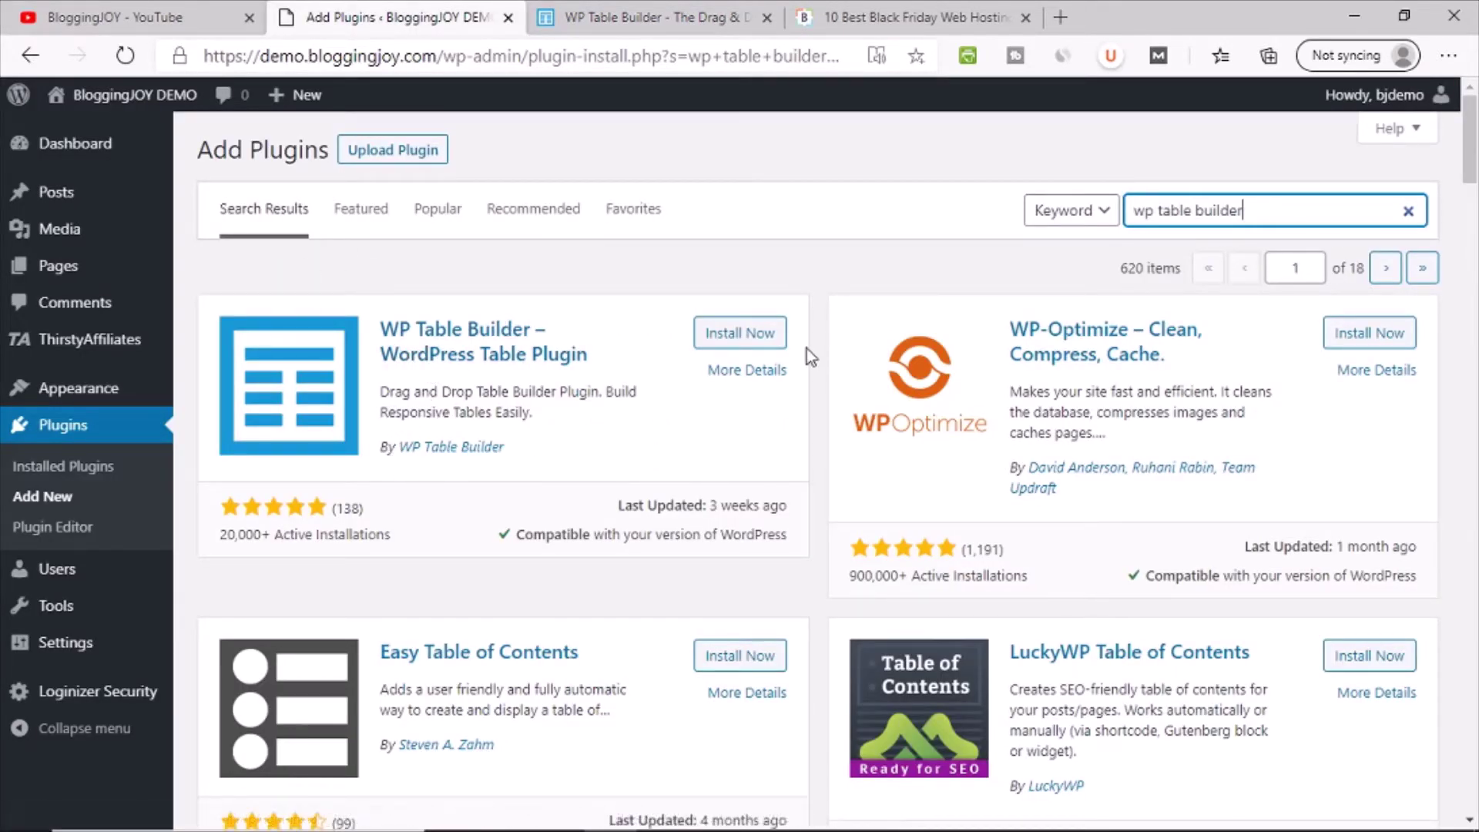
- Install and activate the WP Table Builder plugin from the plugin search results
left_click(718, 343)
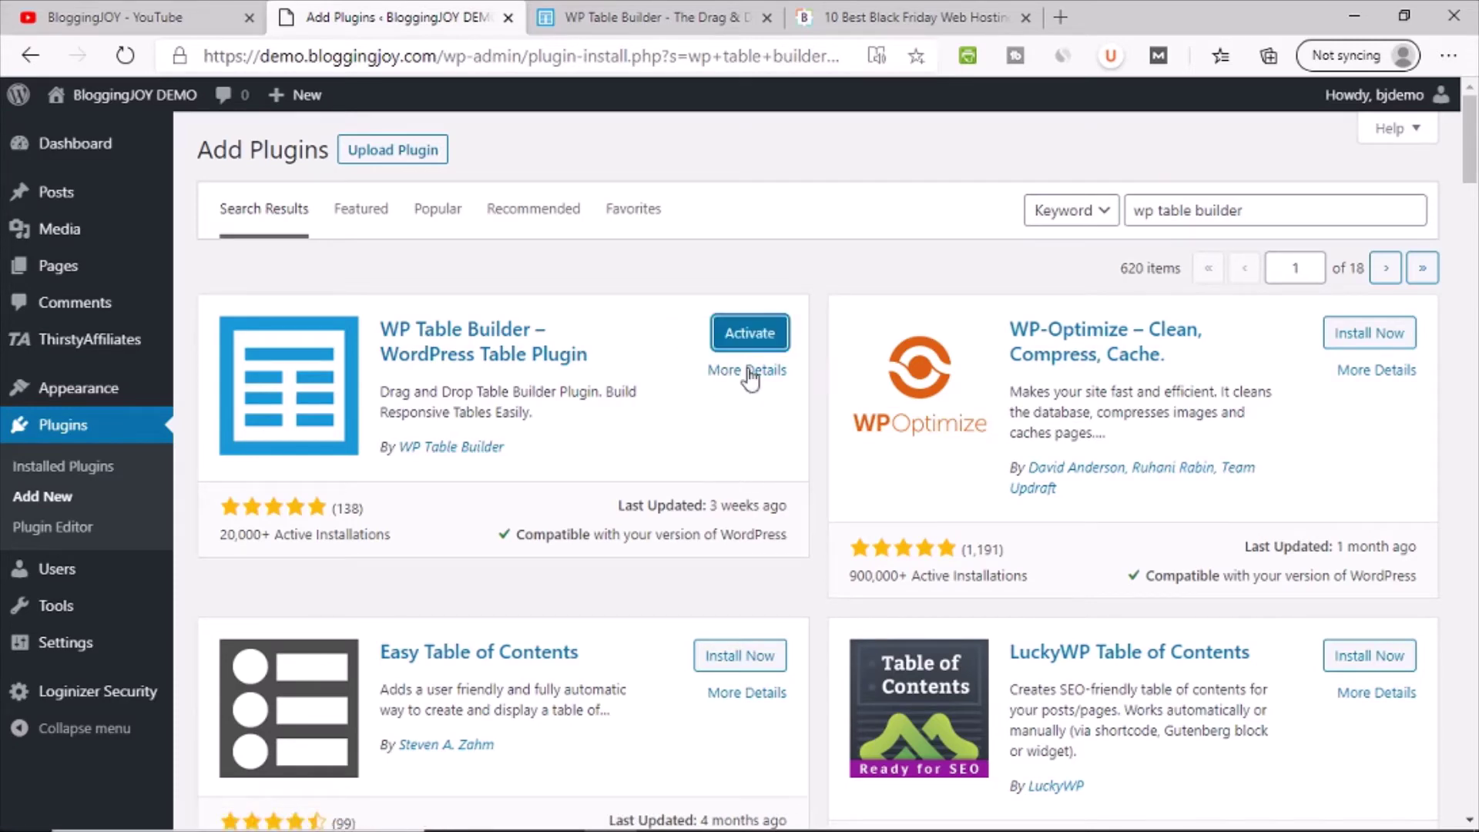
left_click(747, 336)
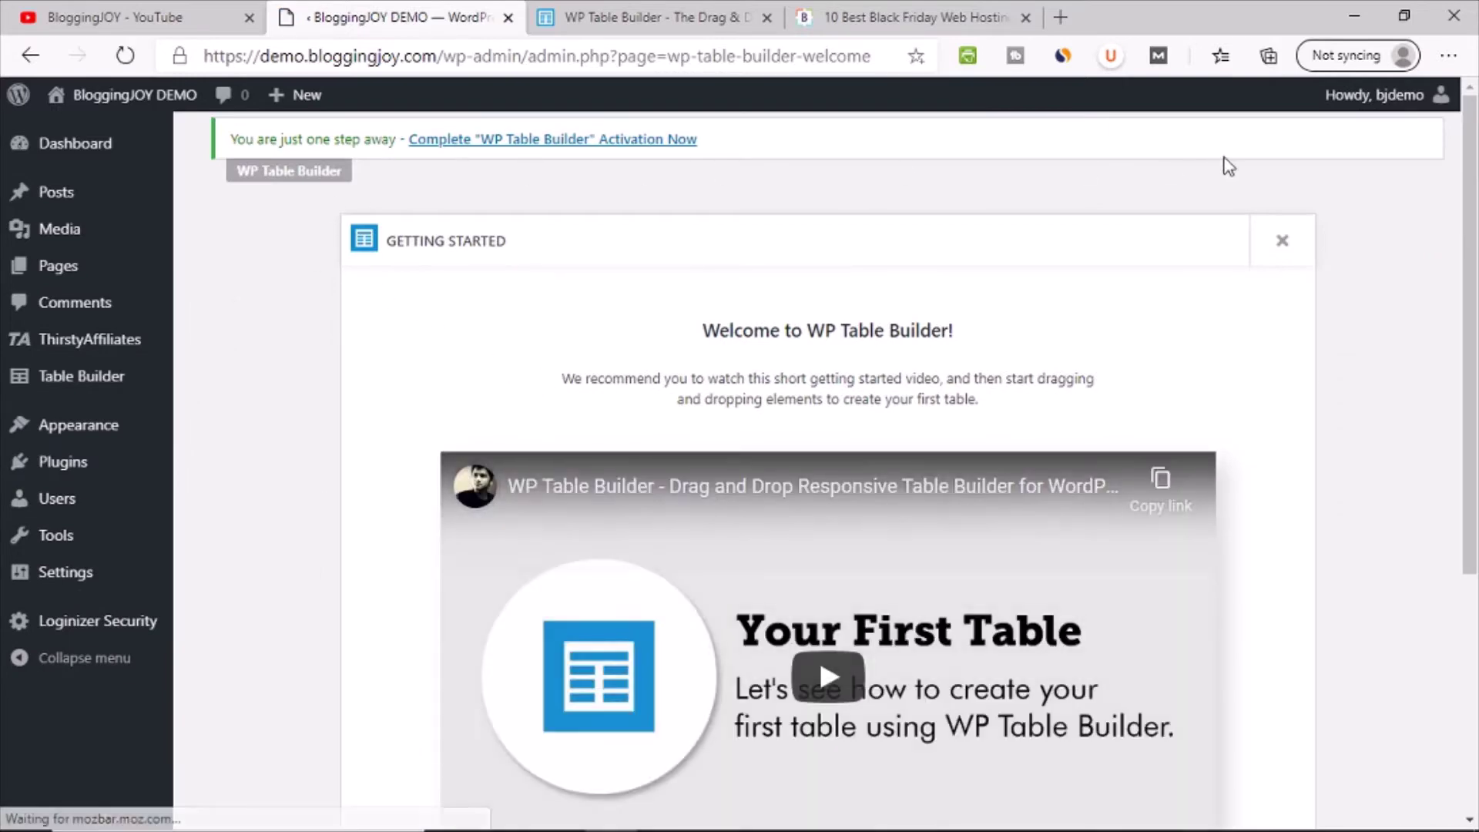
scroll(727, 431, "down", 2)
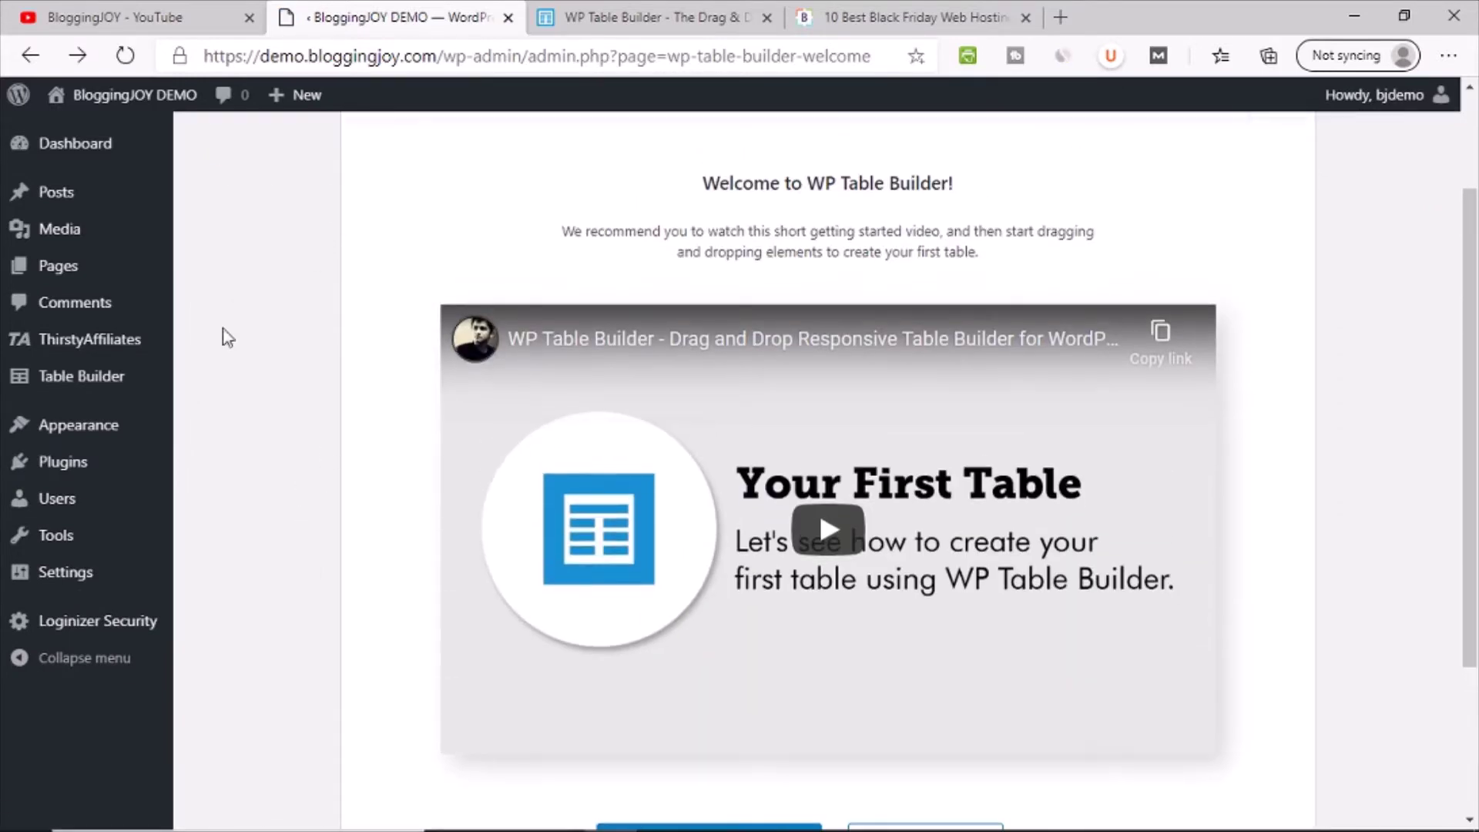
- Accept the Table Builder's update and diagnostics opt-in, open its list of all tables and dismiss the activation notice
left_click(80, 388)
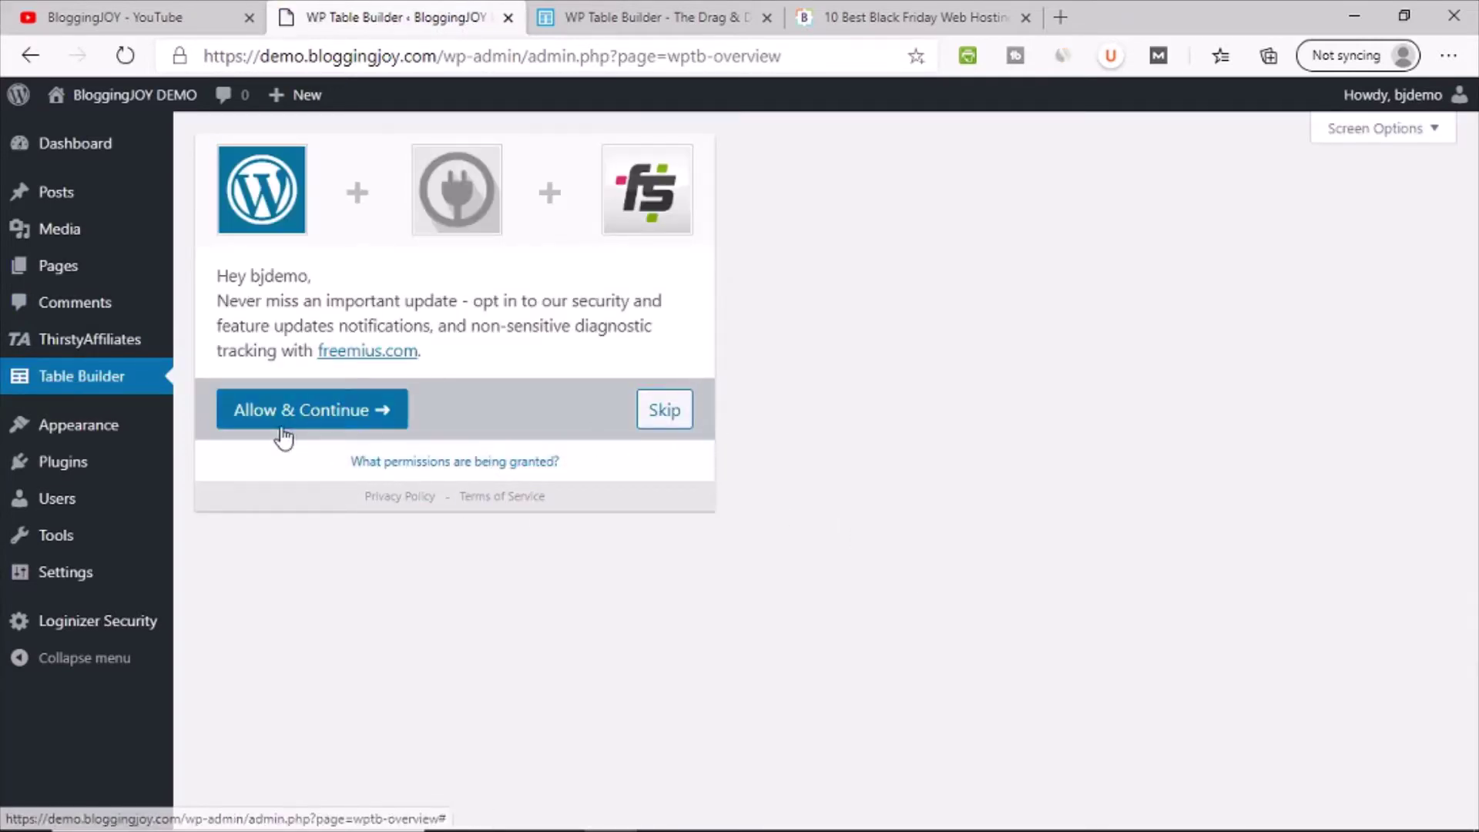
left_click(345, 419)
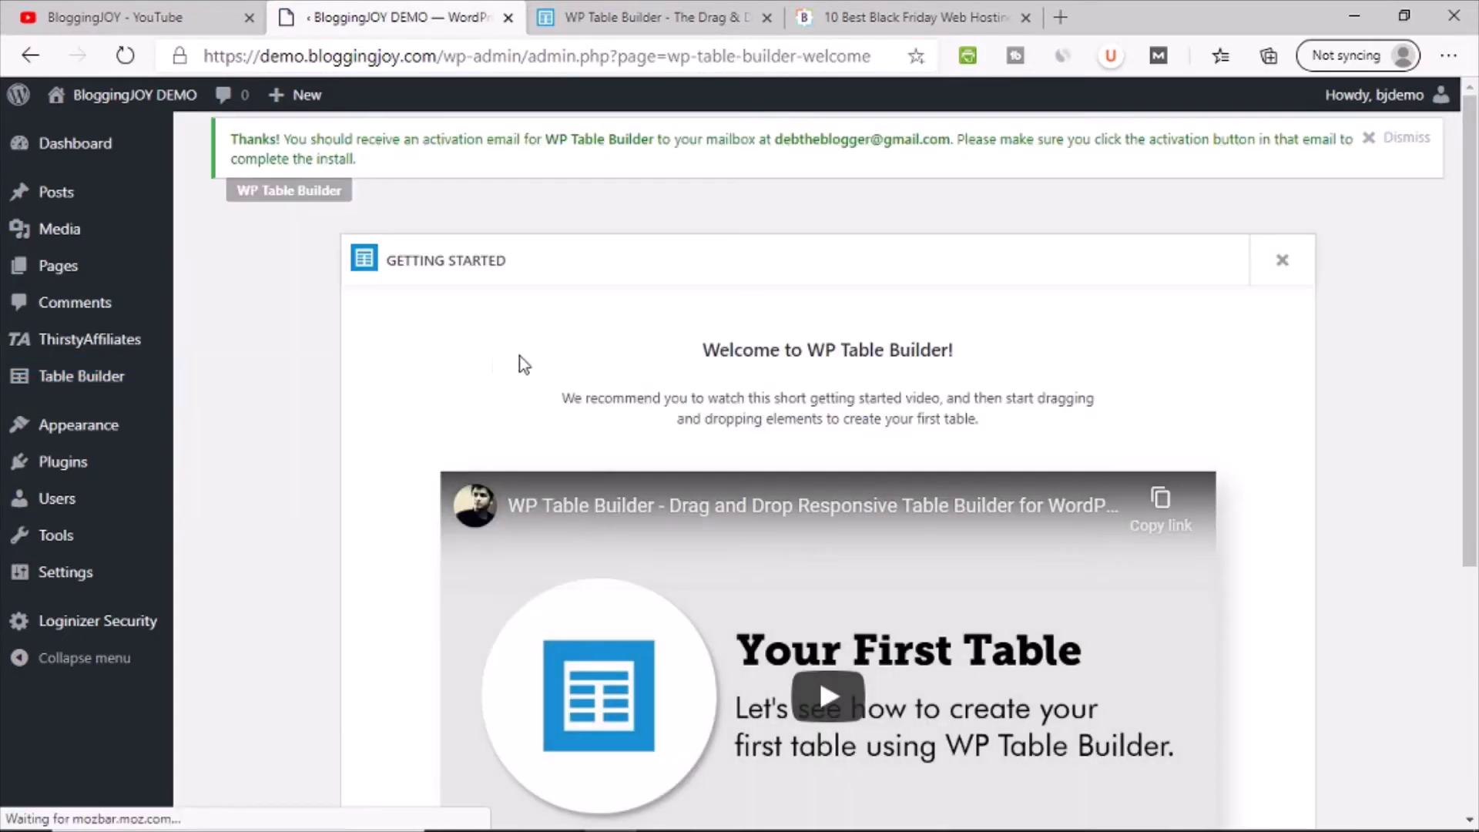
left_click(81, 376)
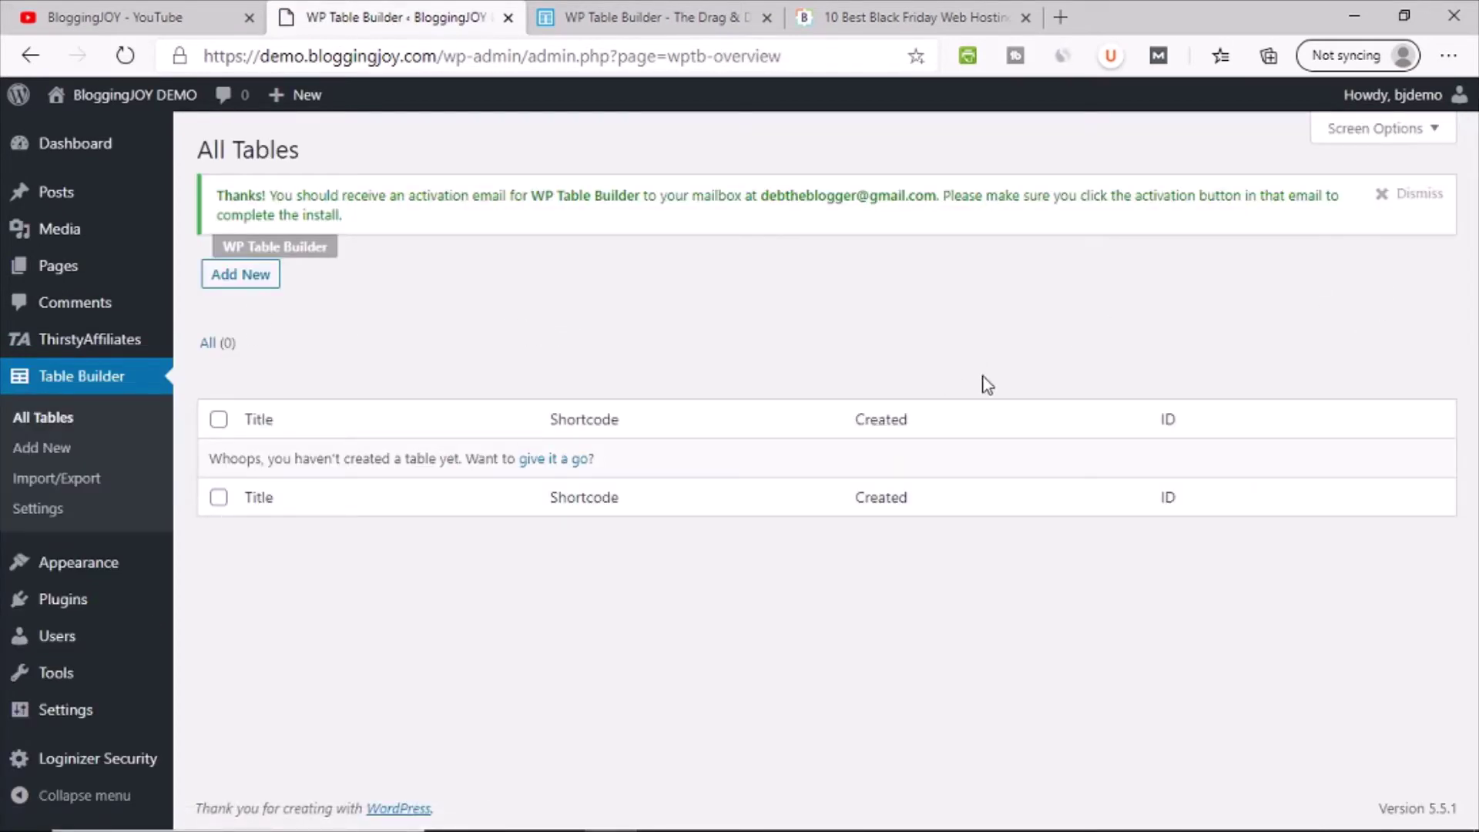
left_click(1420, 194)
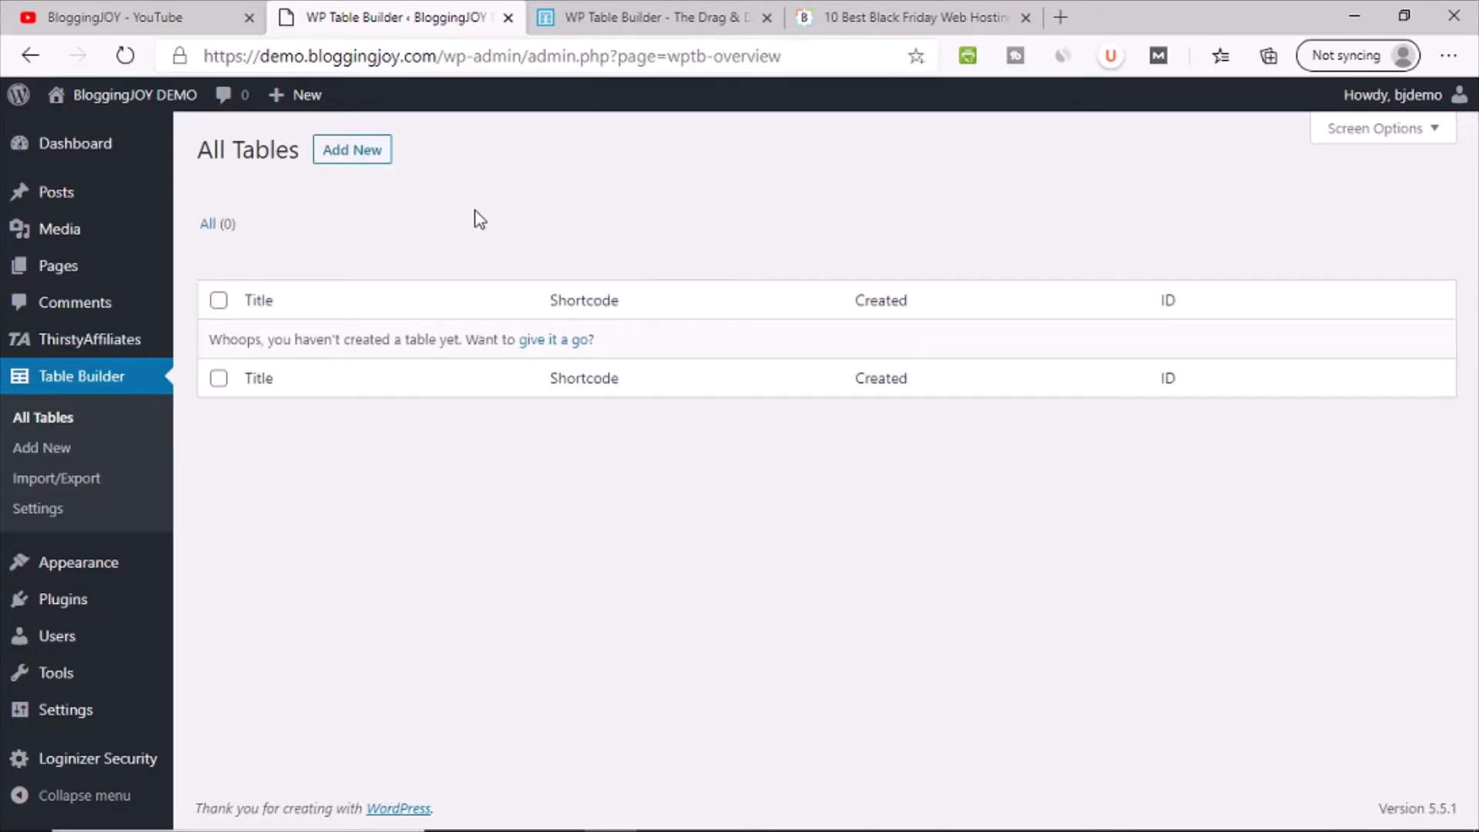
- Start a new table, consult the sample product table for its layout, and generate a grid with 5 columns and 3 rows
left_click(375, 154)
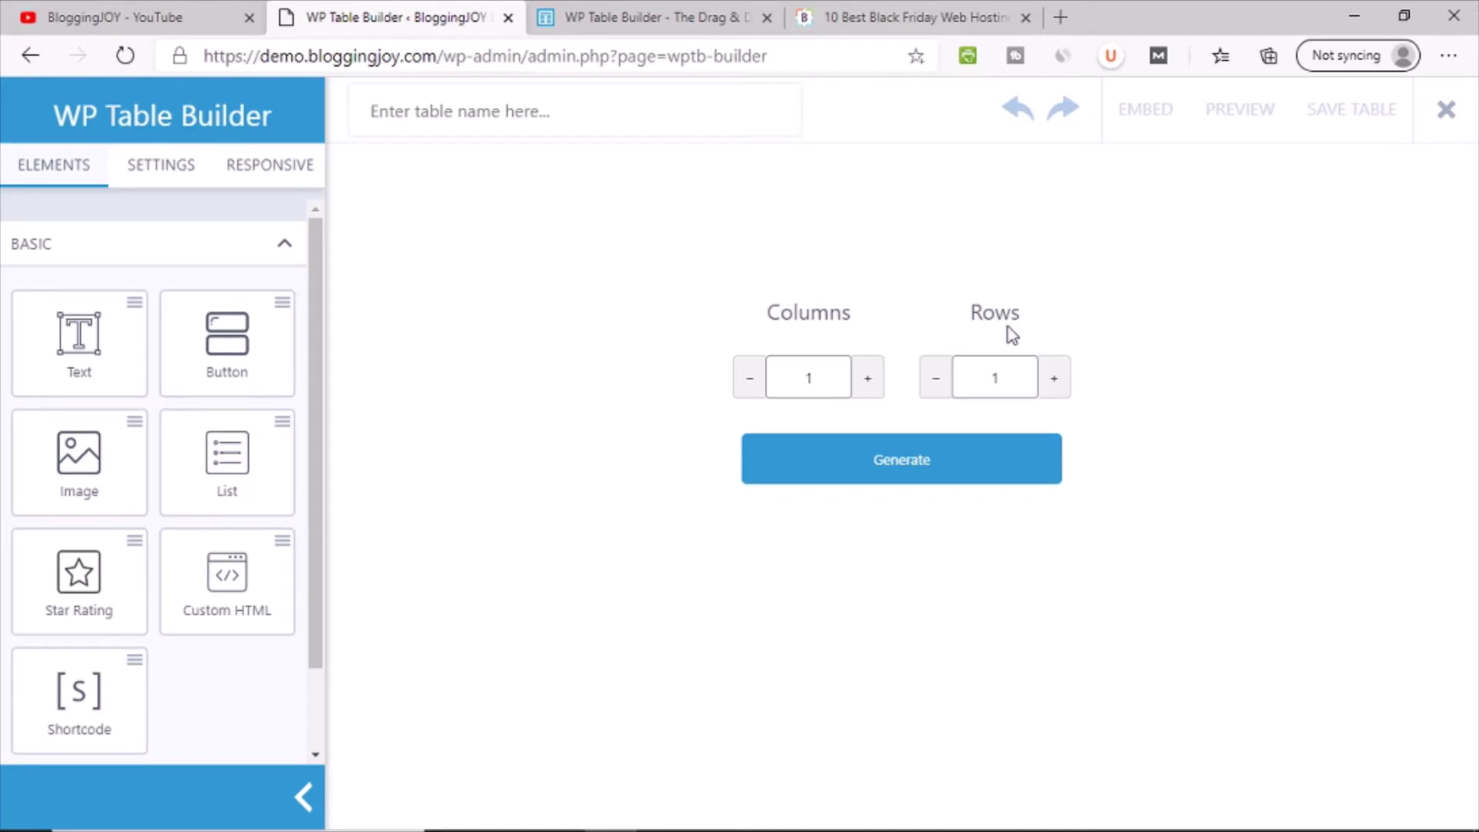
left_click(662, 10)
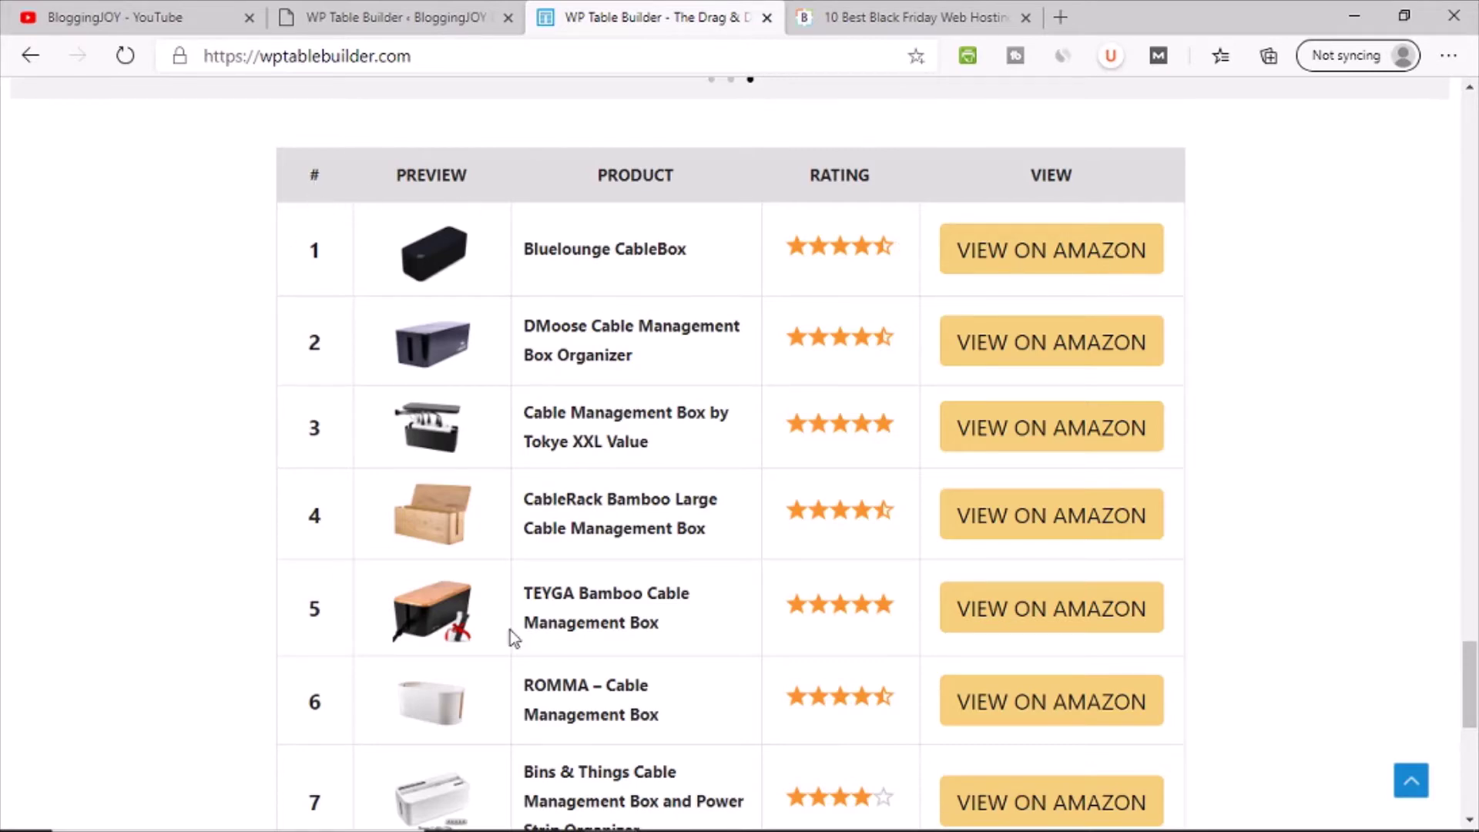
left_click(381, 13)
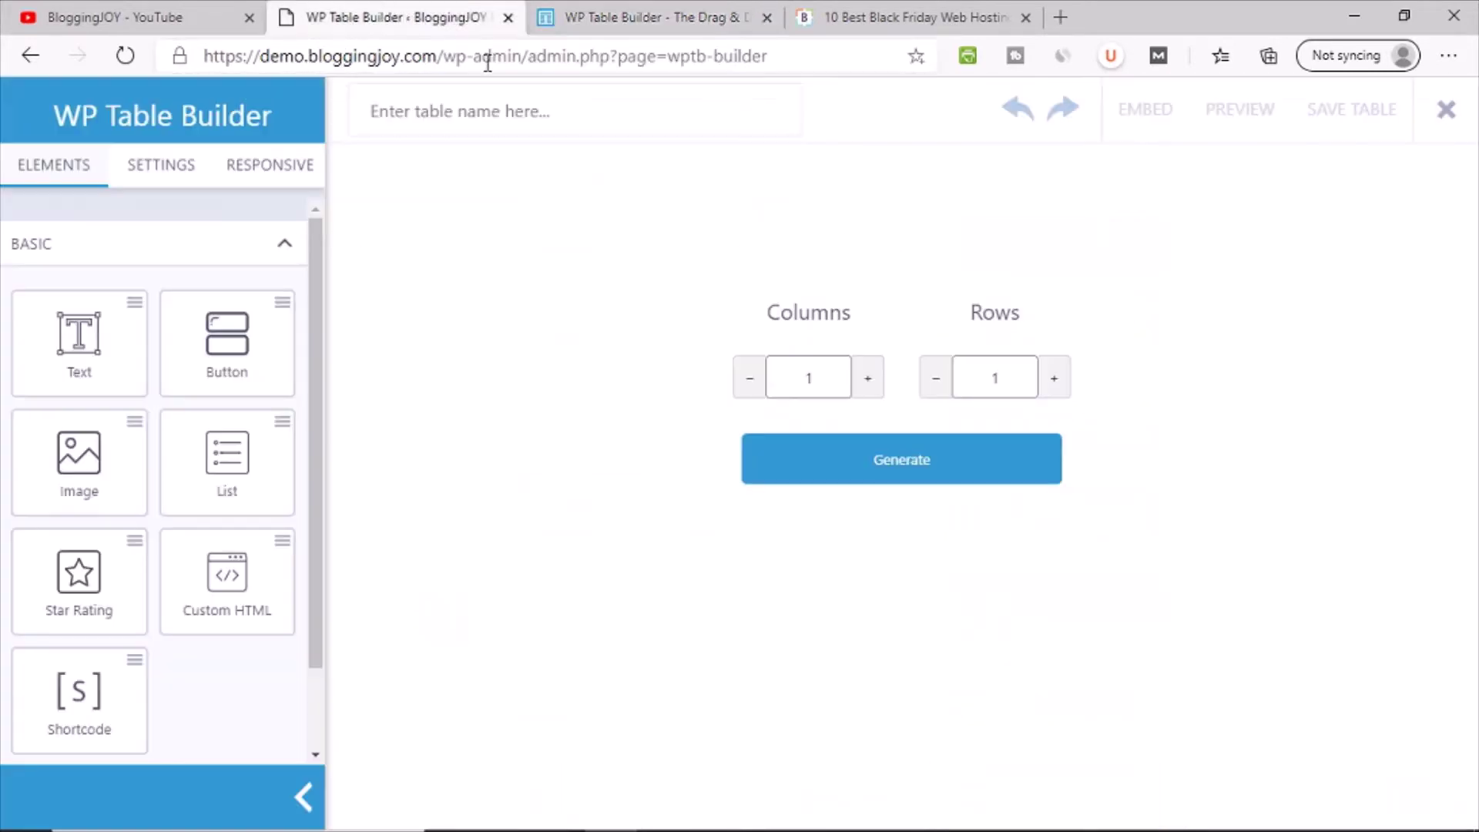
left_click(867, 379)
left_click(867, 379)
left_click(866, 379)
left_click(866, 379)
left_click(1055, 381)
left_click(918, 475)
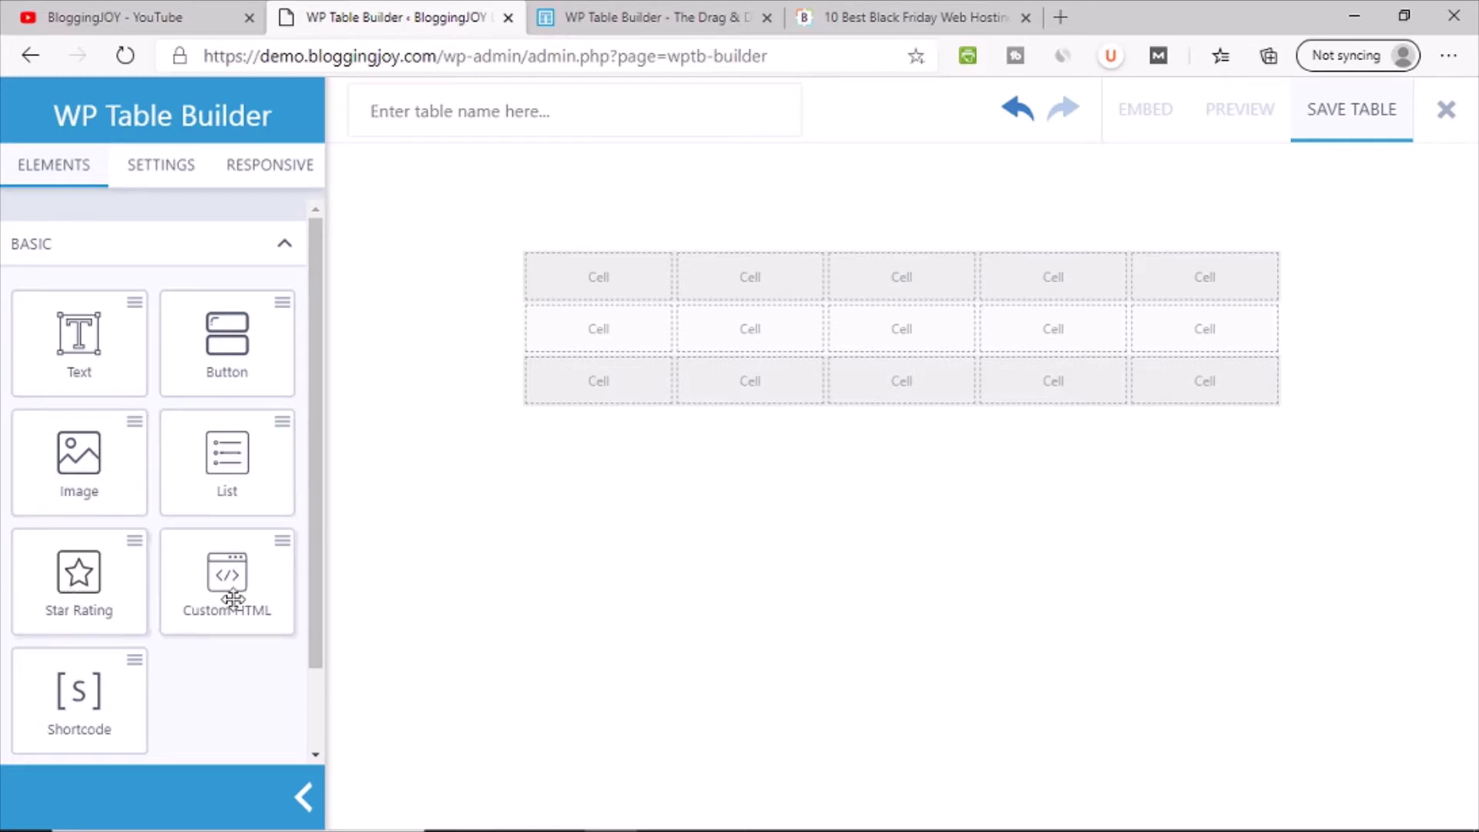
- Add a Text element to the first cell of the top row and set its text to "Sr No"
scroll(232, 651, "down", 2)
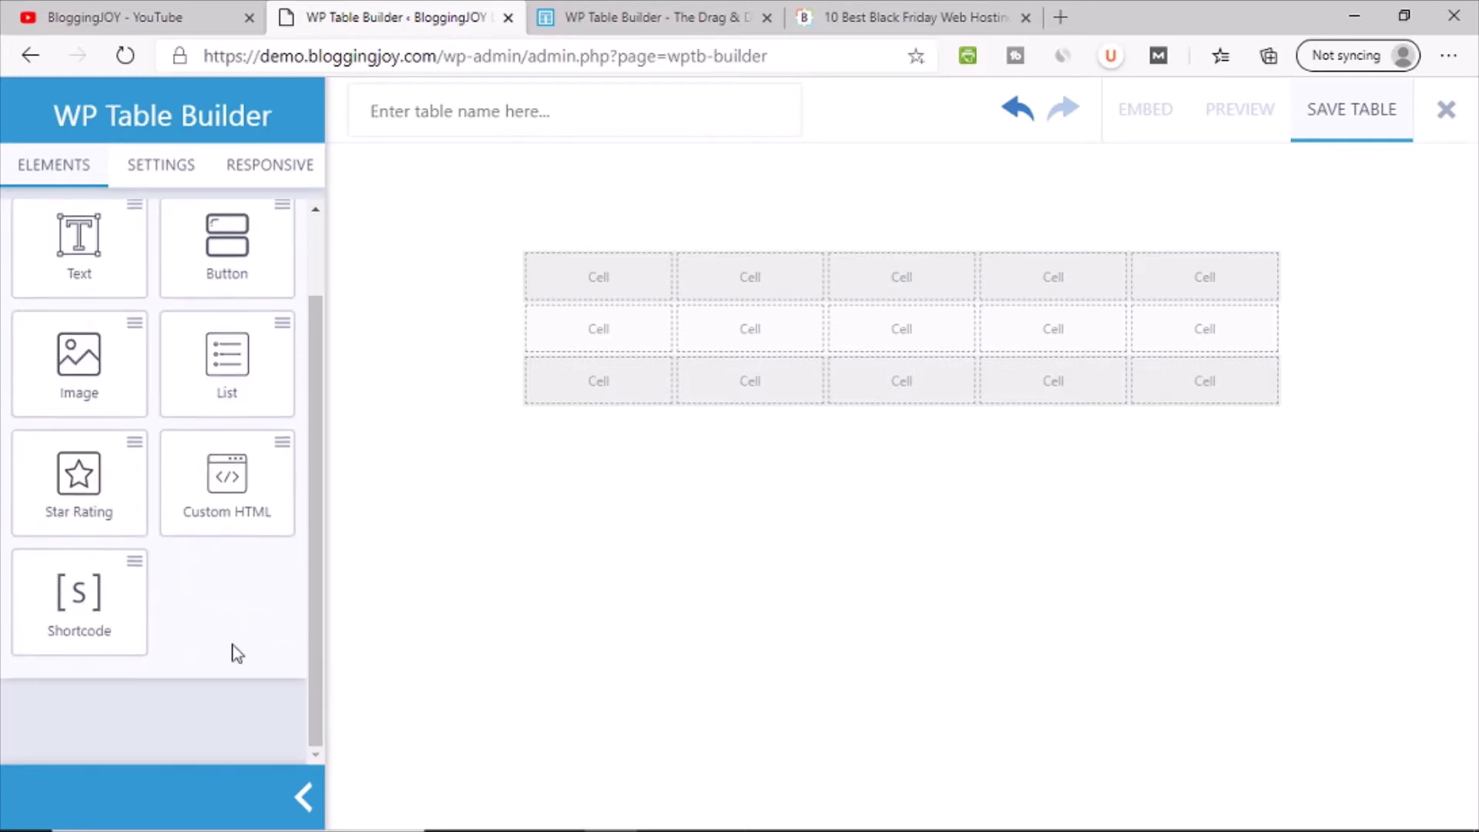
scroll(237, 653, "up", 2)
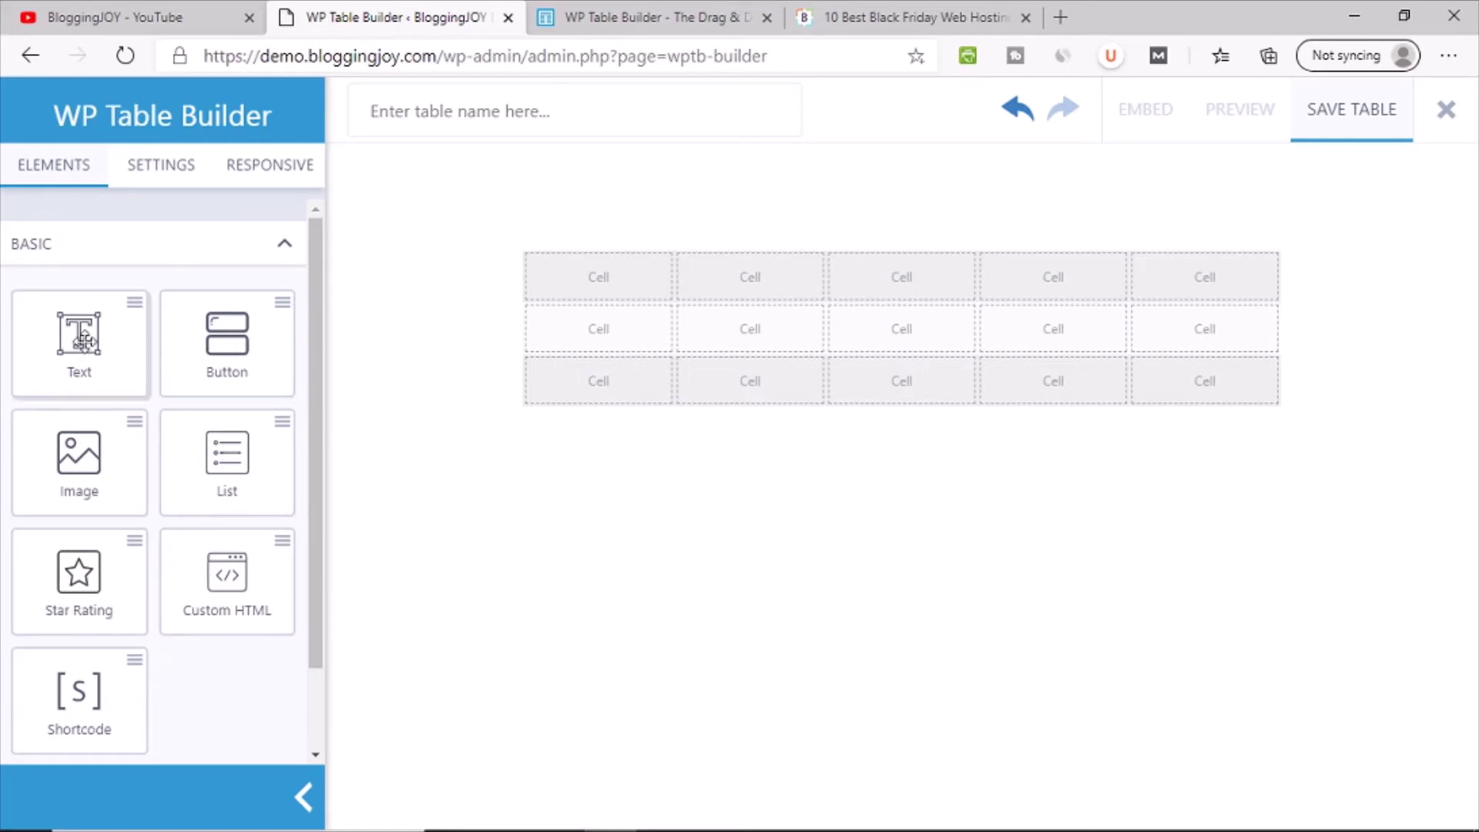
left_click_drag(73, 347, 593, 287)
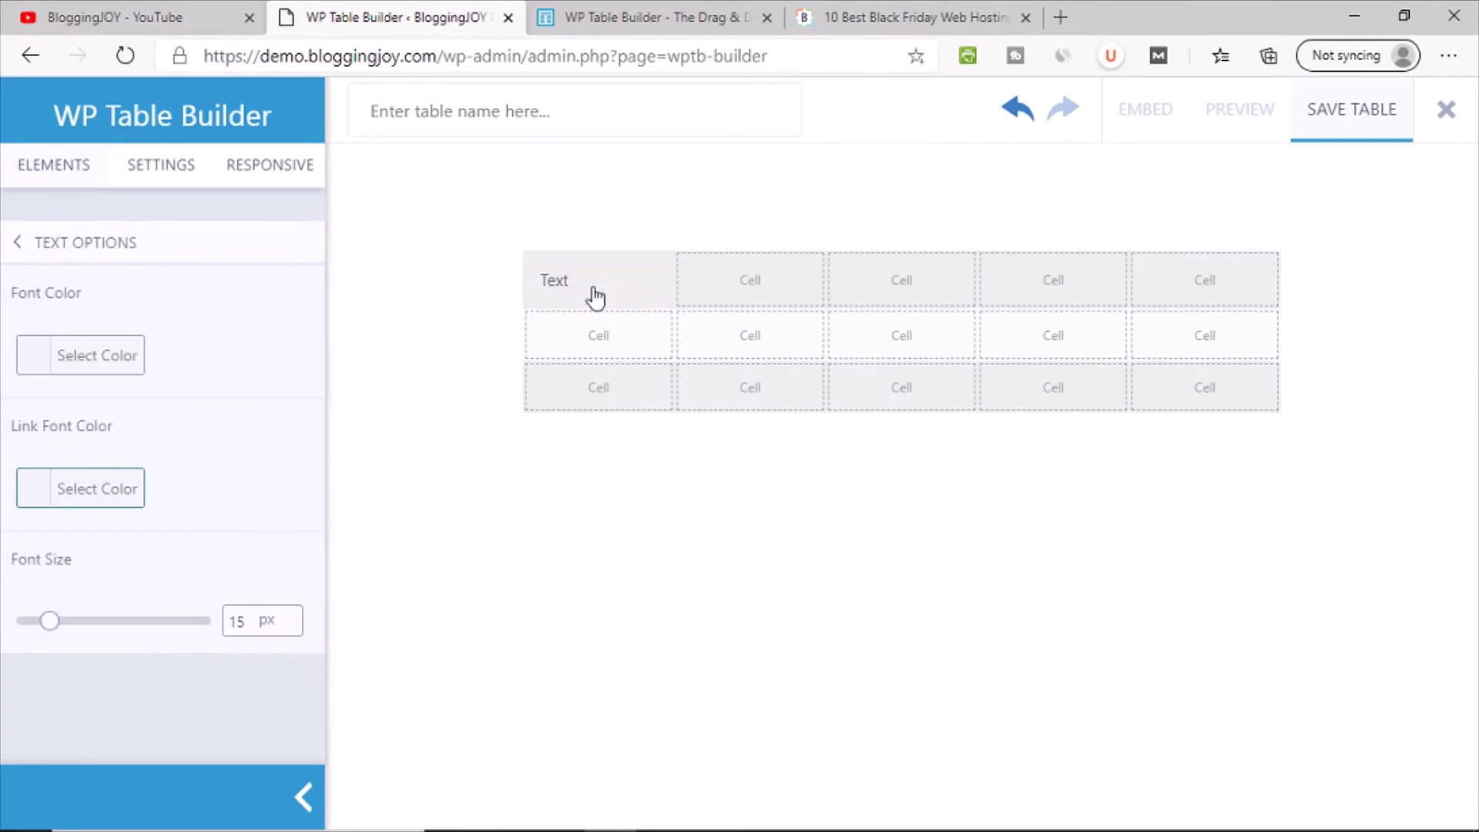
left_click(682, 14)
left_click(379, 20)
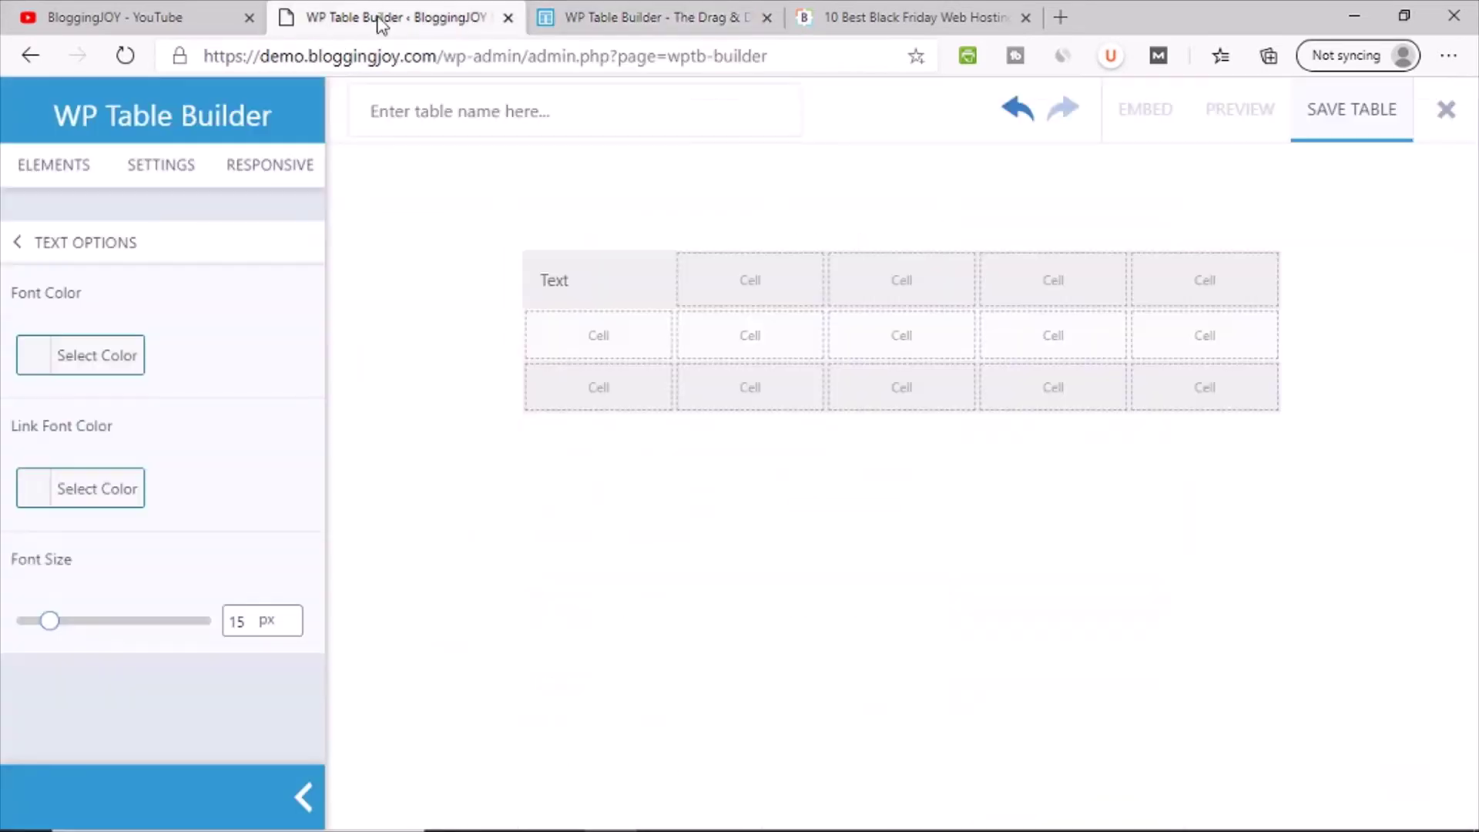
left_click(554, 278)
double_click(554, 278)
type("Sr. No")
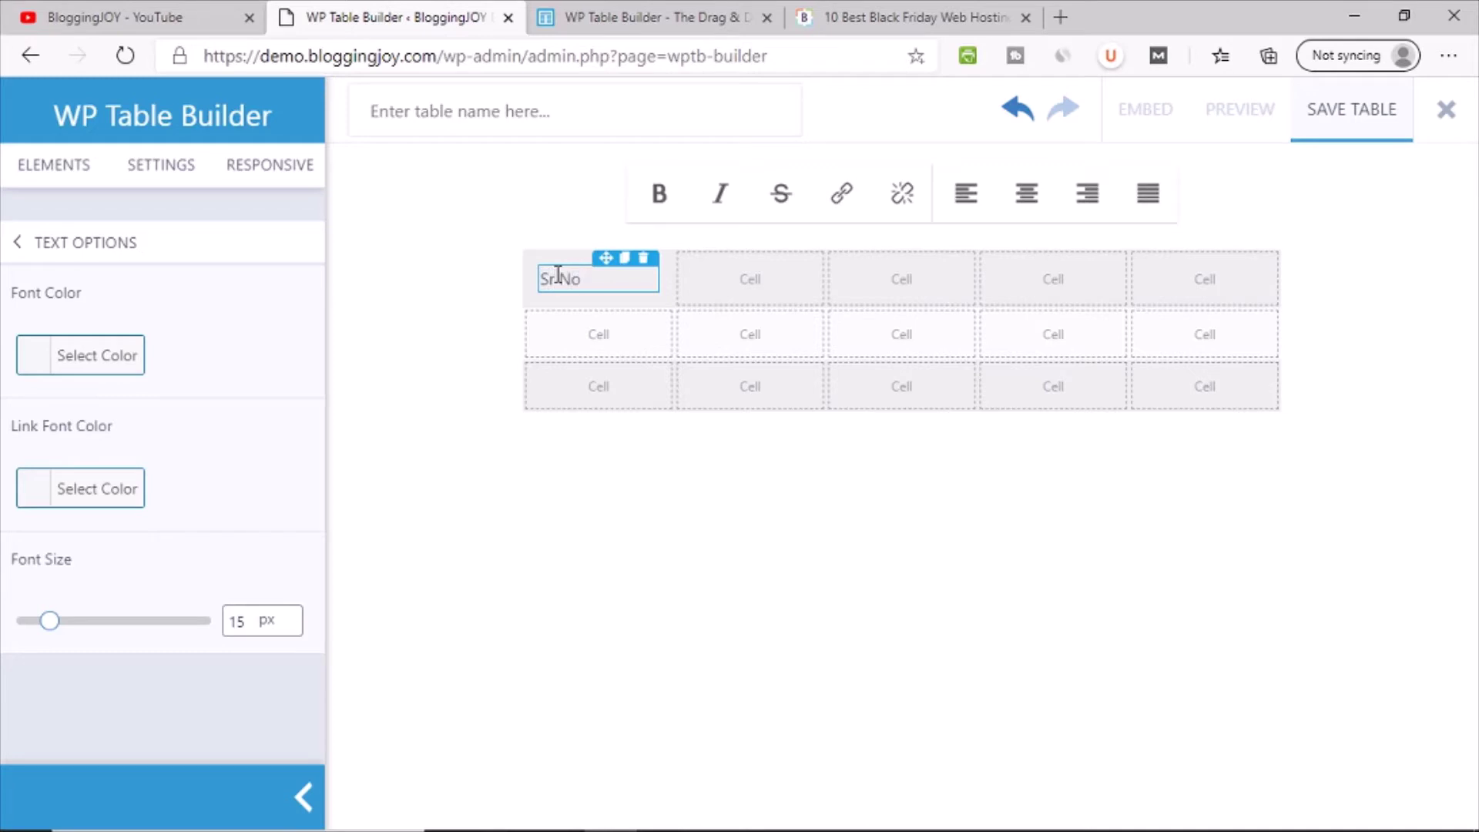
- Centre the "Sr No" header text and make it bold
triple_click(557, 275)
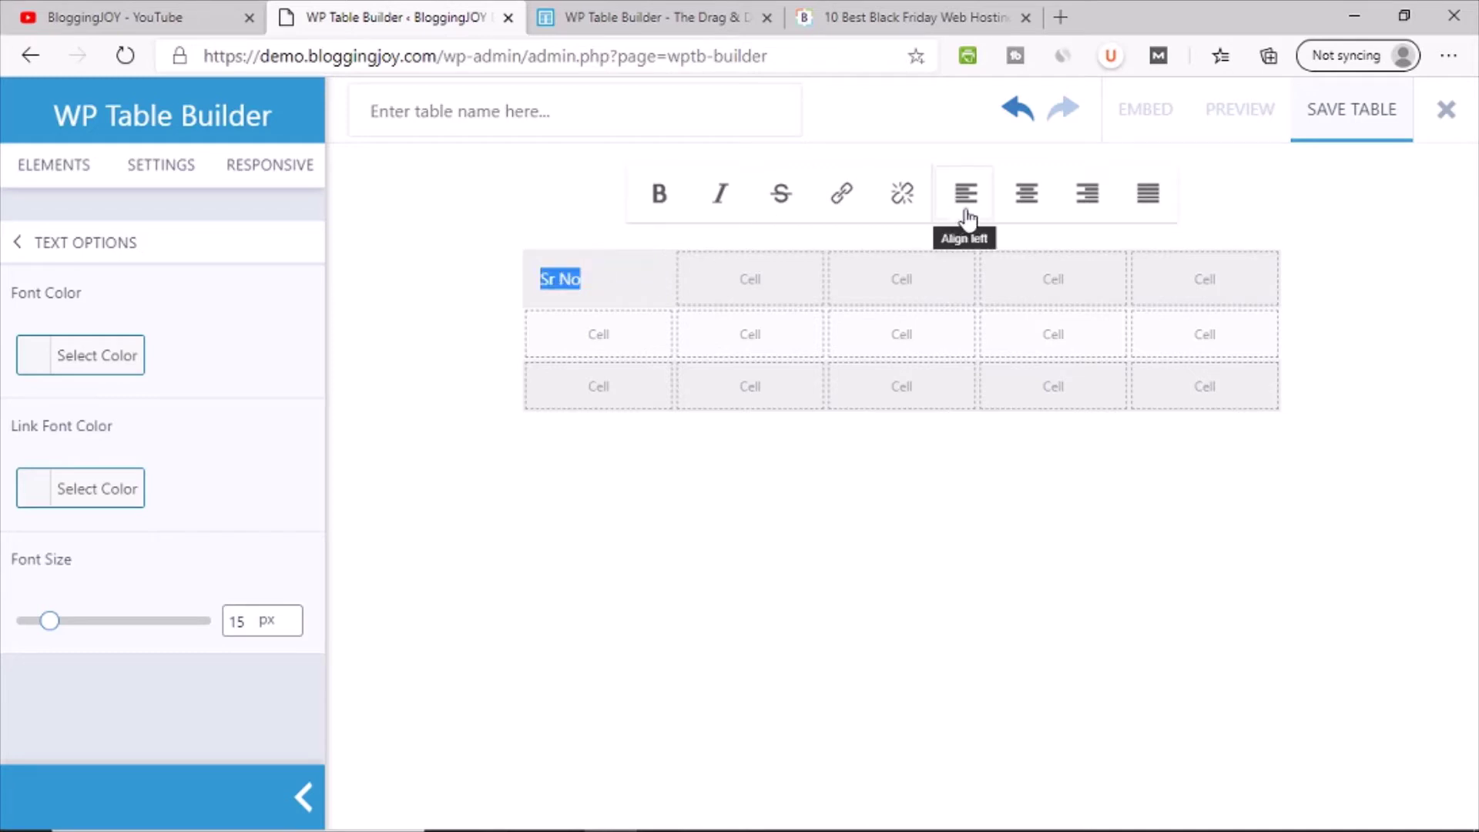
left_click(1024, 202)
left_click(664, 201)
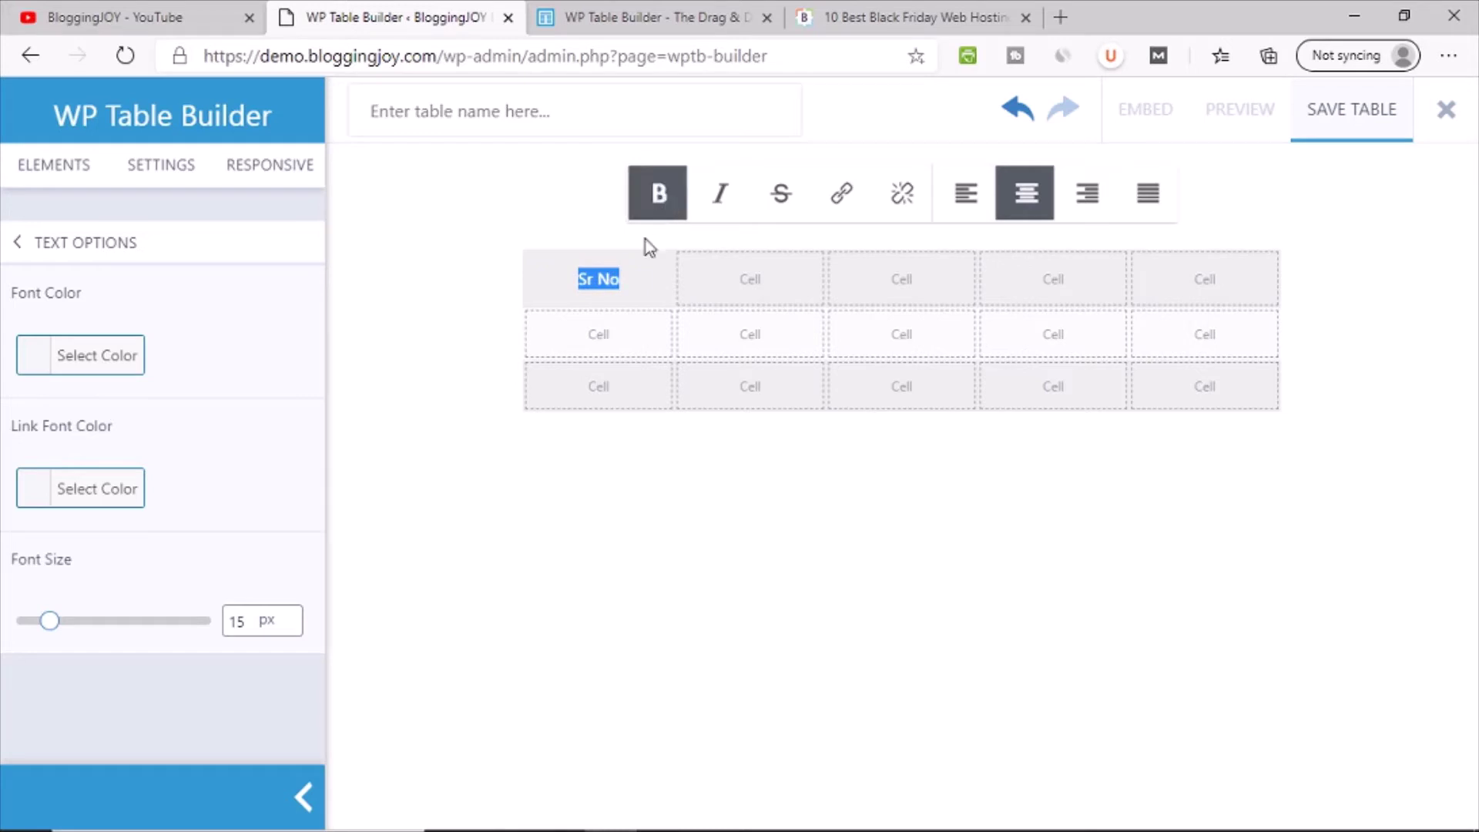
- Duplicate the "Sr No" text element and place copies in the other four cells of the top row
left_click(625, 257)
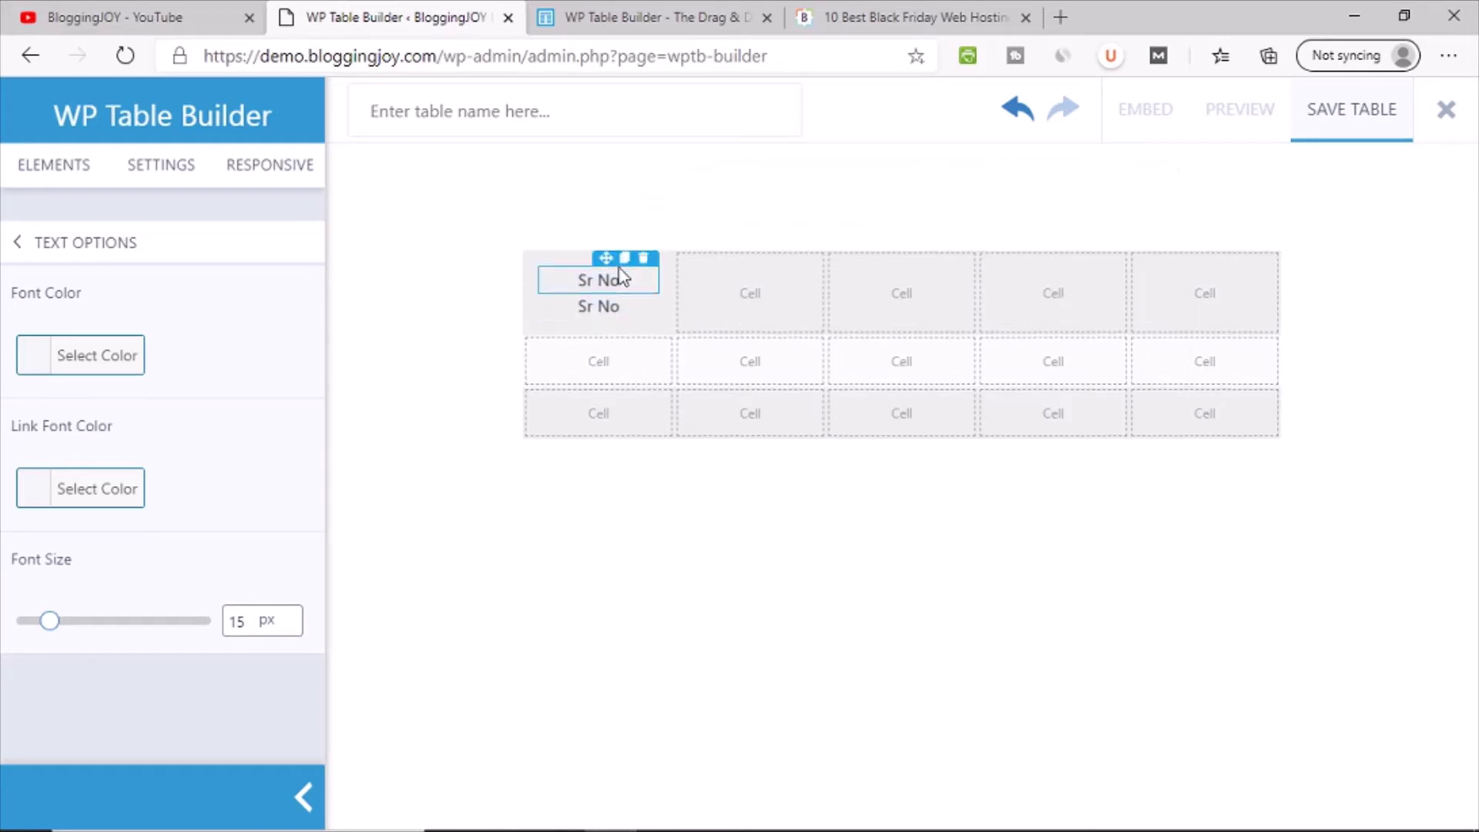
left_click_drag(606, 256, 1169, 288)
left_click(775, 261)
left_click(927, 266)
left_click(1080, 258)
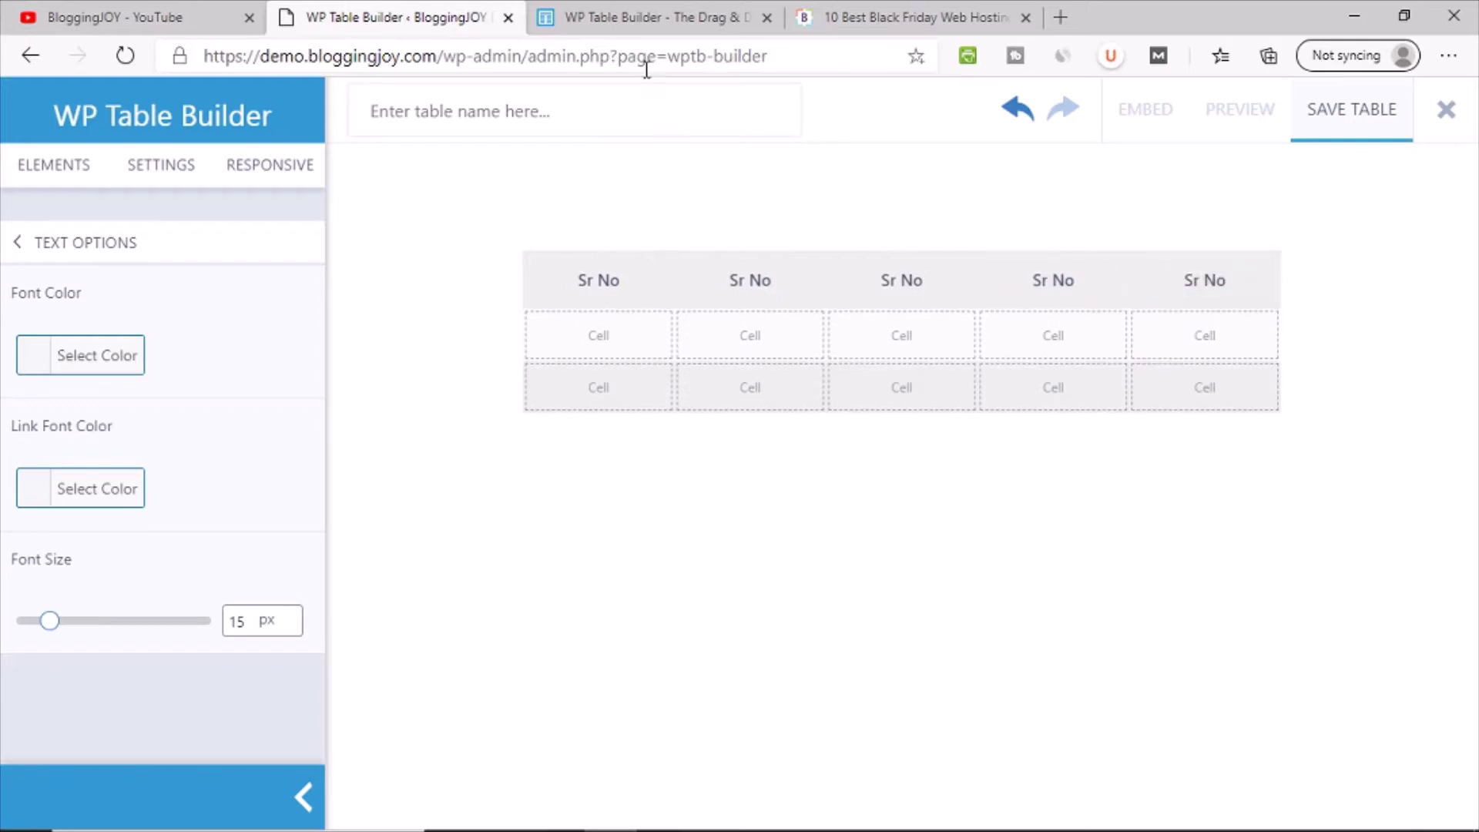
- Check the sample table's column headings and set the second header cell's text to "Picture"
left_click(616, 17)
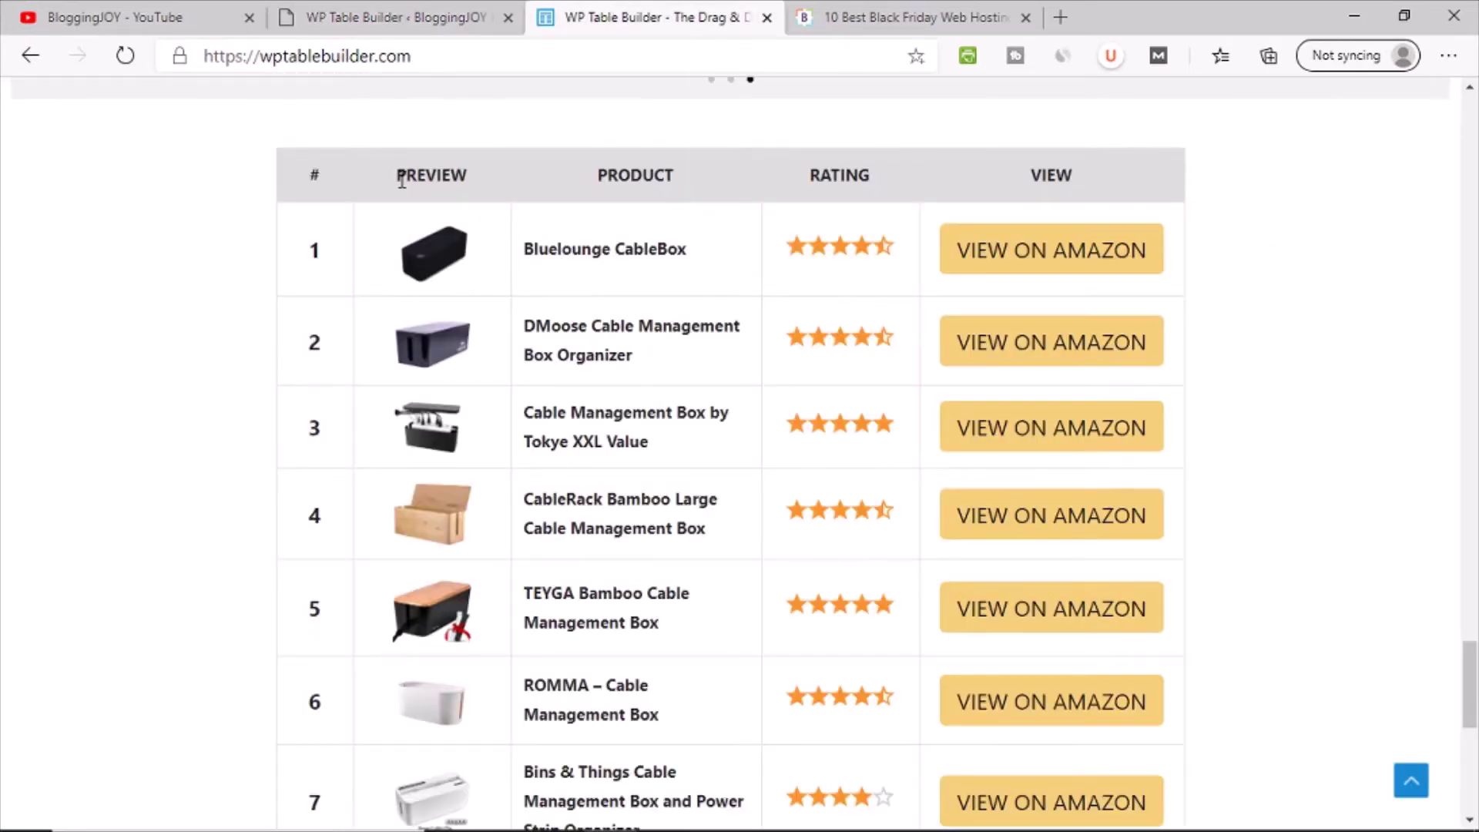
left_click(351, 20)
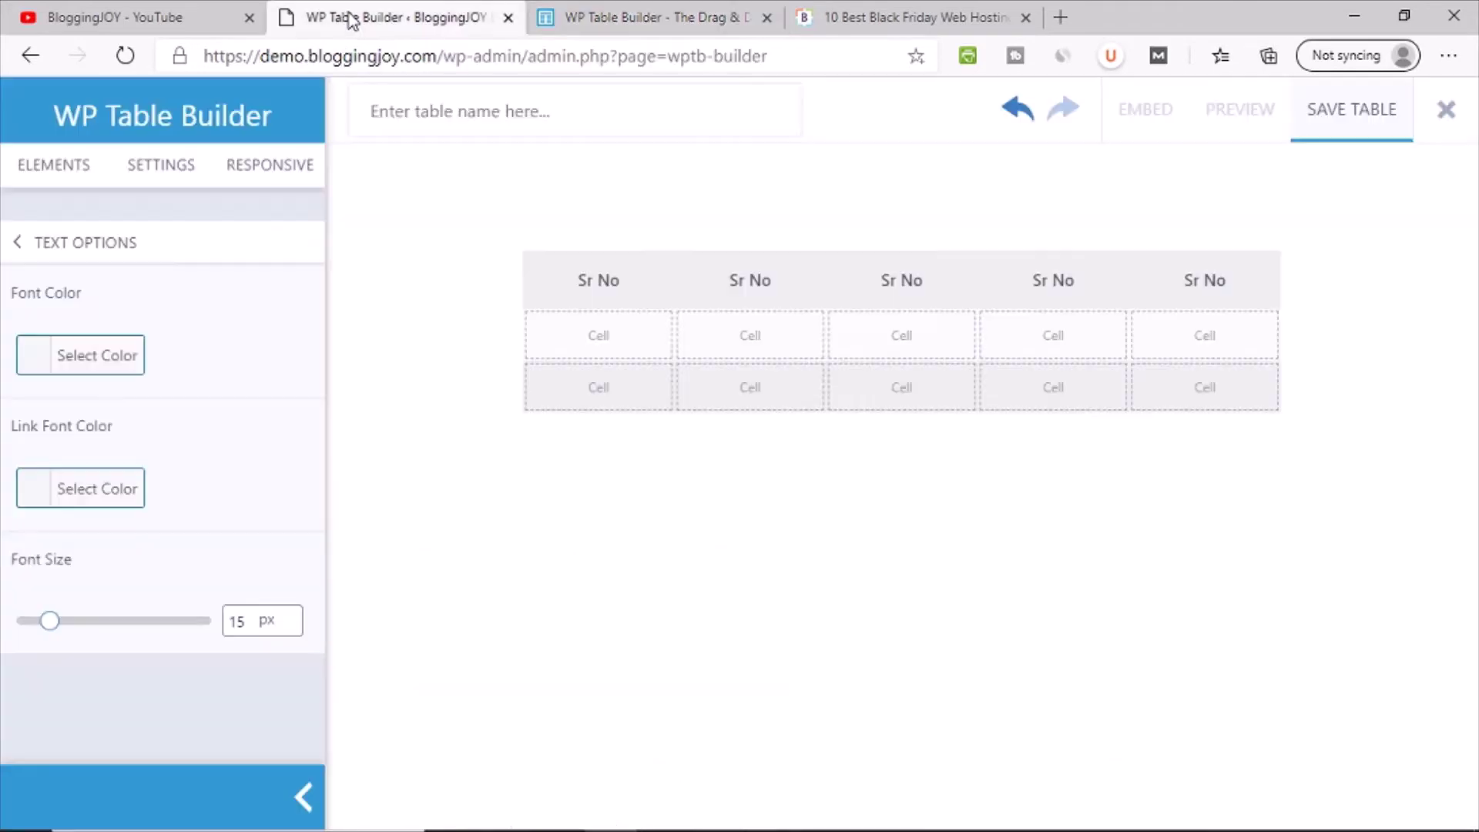
left_click(614, 11)
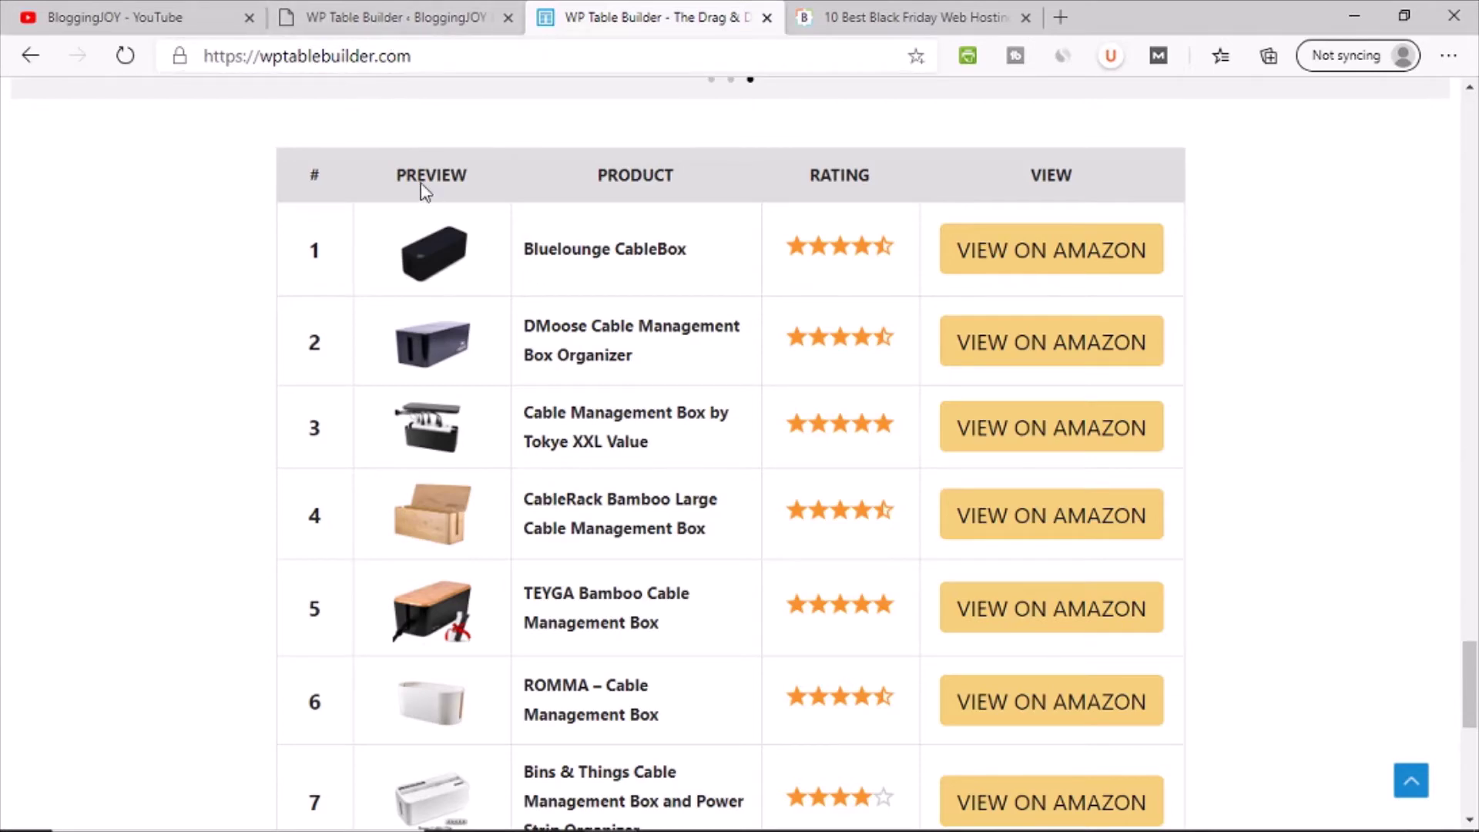
left_click(493, 15)
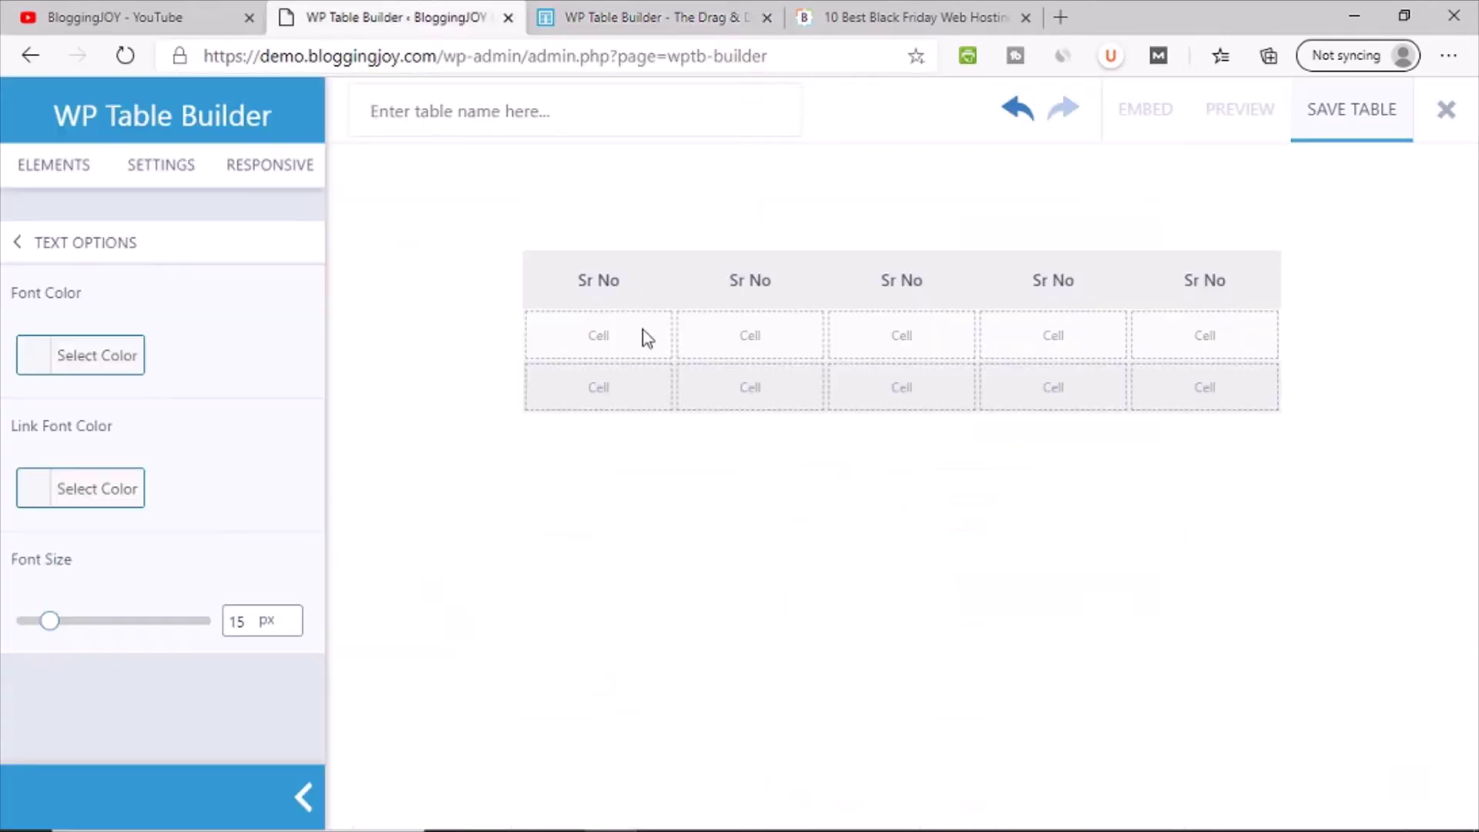
left_click(752, 277)
triple_click(747, 281)
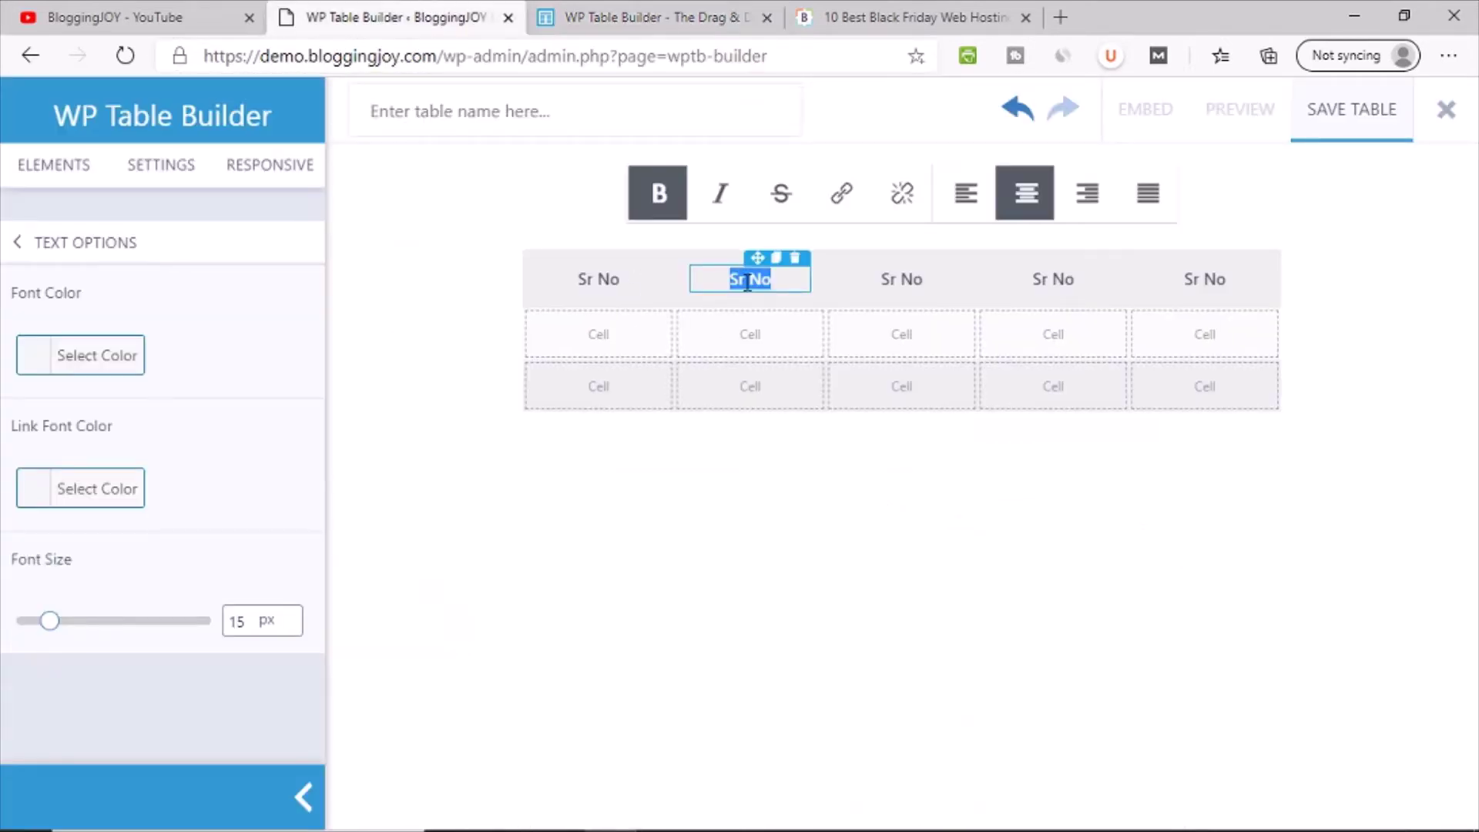
type("Picture")
- Set the second header cell to "Product Name" and the third header cell to "Picture"
left_click(677, 17)
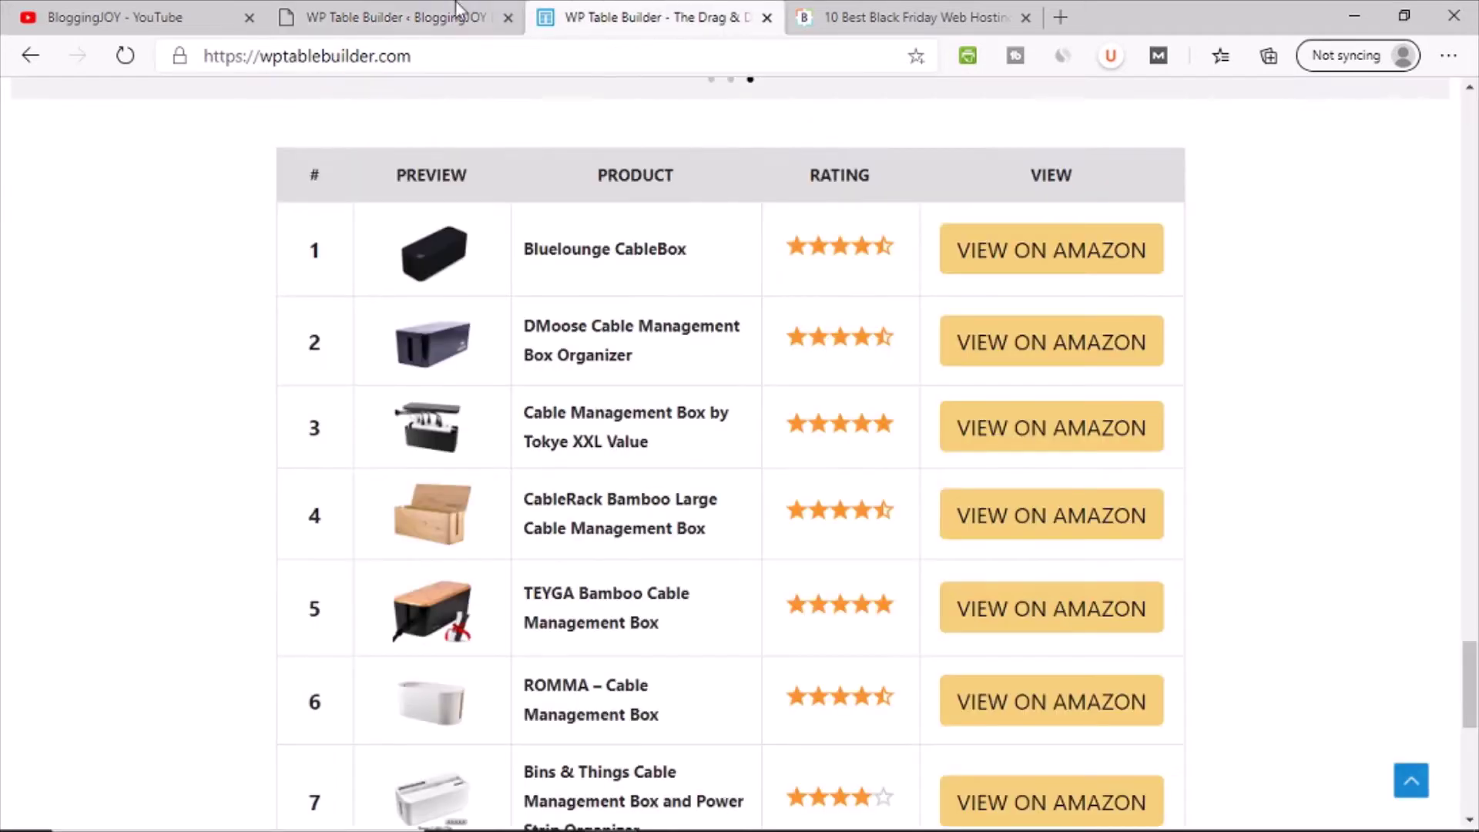
left_click(360, 10)
double_click(743, 282)
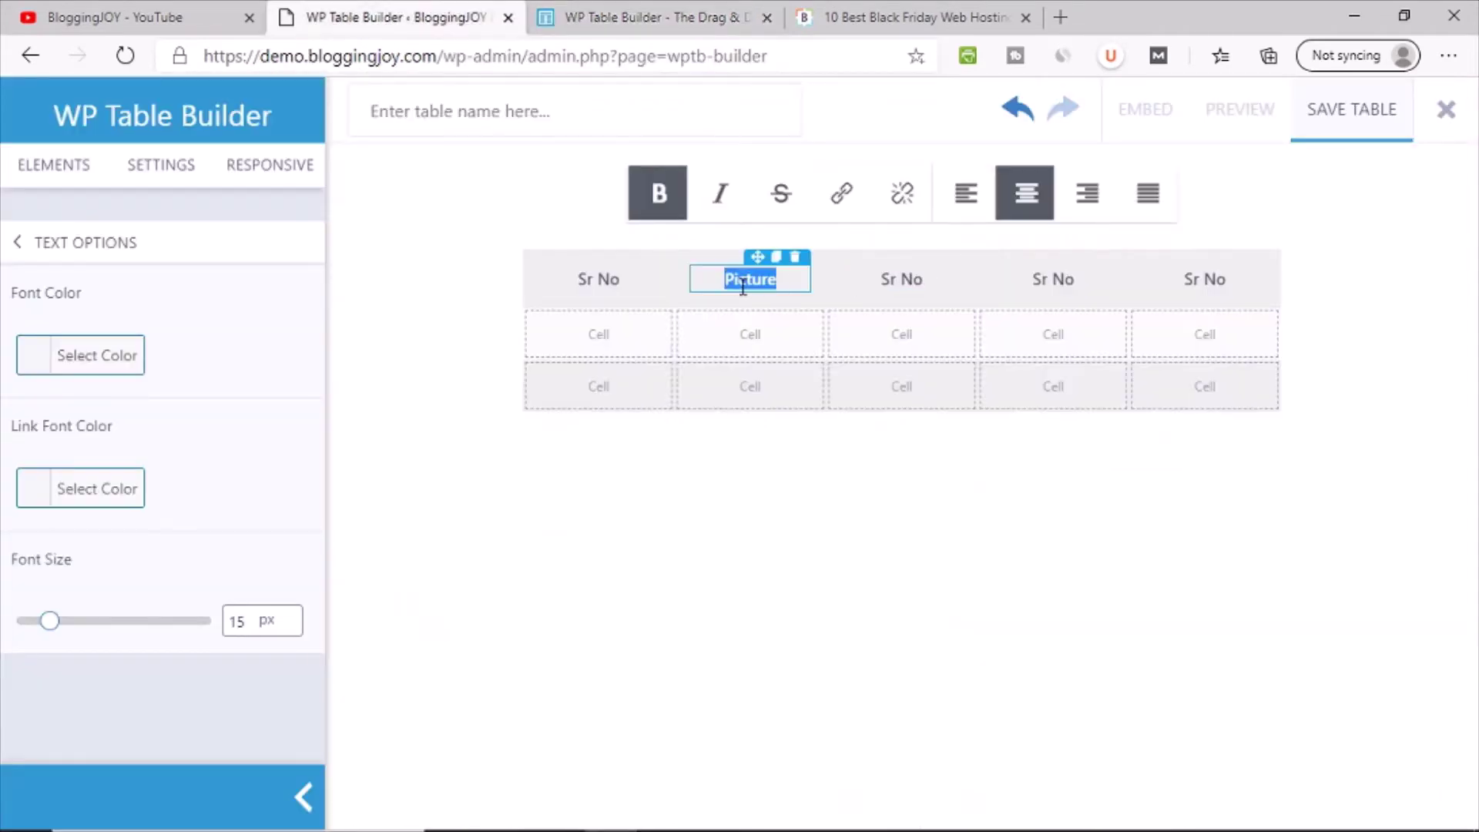
type("Product Name")
triple_click(883, 279)
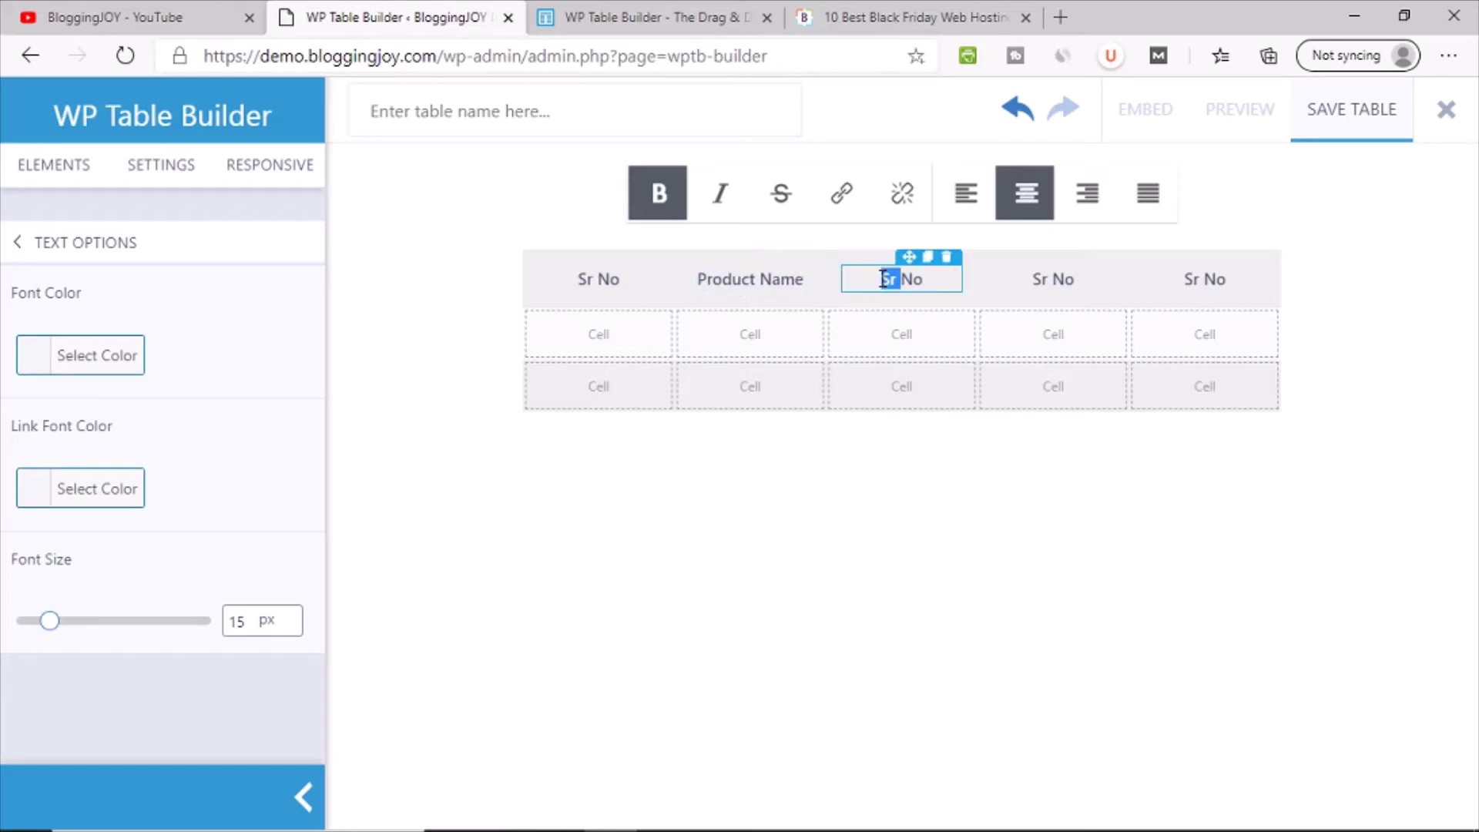
type("Picture")
- Set the fourth header cell's text to "Ratings", using the sample table's column headings as a reference
triple_click(1028, 281)
type("Price")
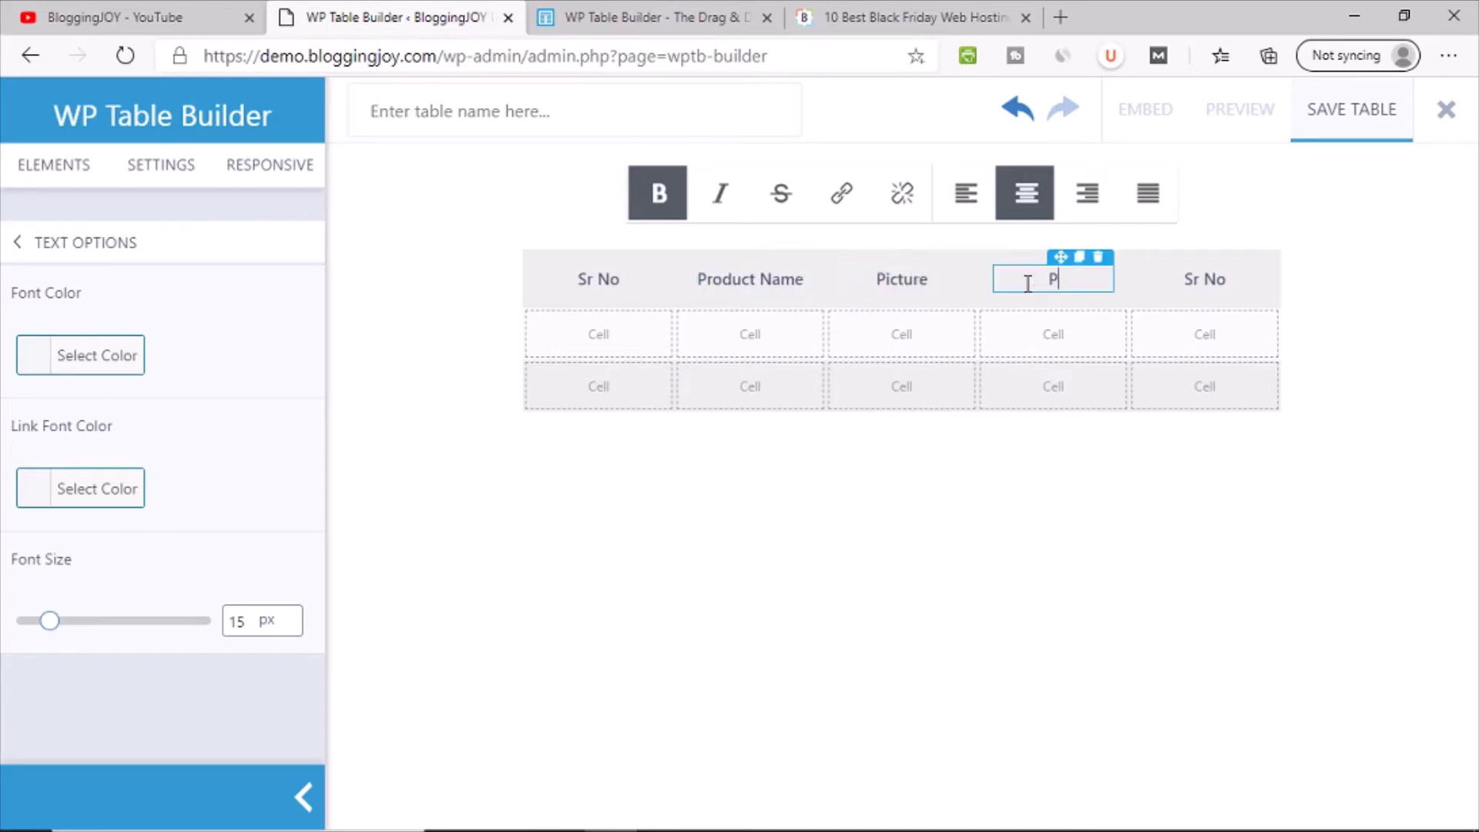
left_click(639, 11)
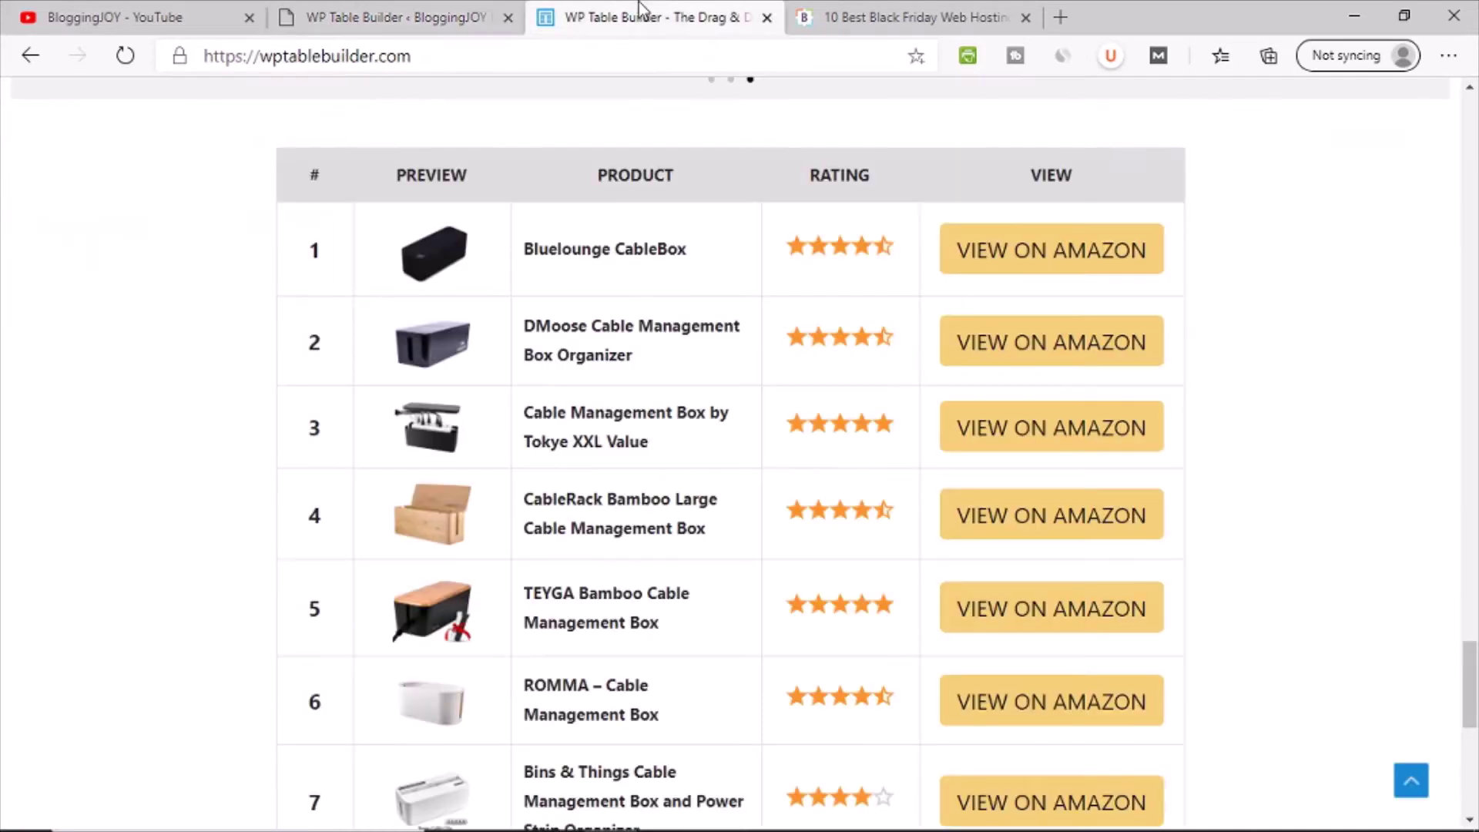
left_click(431, 16)
left_click(1033, 279)
double_click(1038, 285)
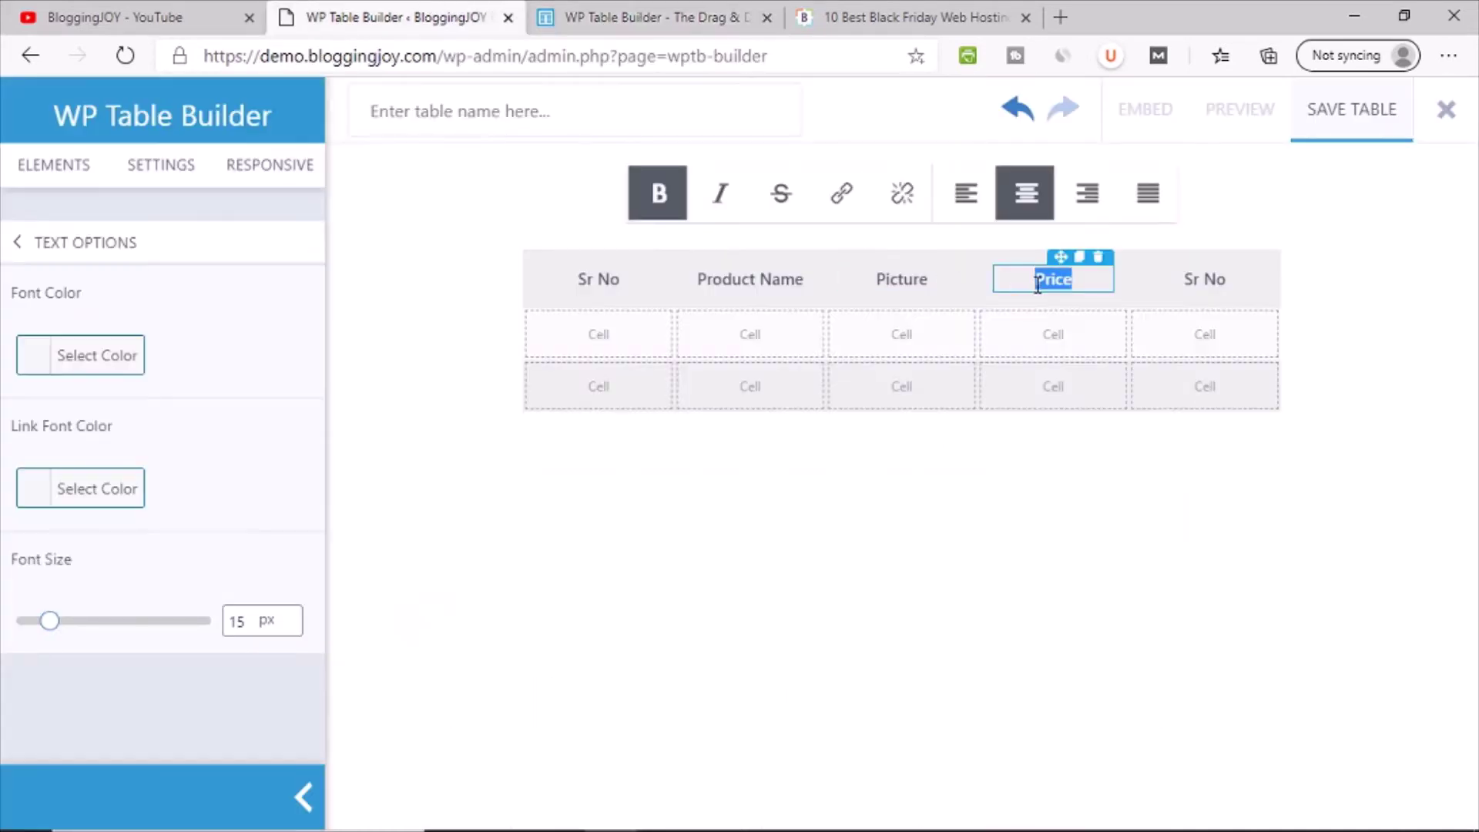
type("Ratings")
- Consult the sample table again and set the fifth header cell's text to "Discount"
left_click(640, 11)
left_click(432, 16)
left_click(1203, 279)
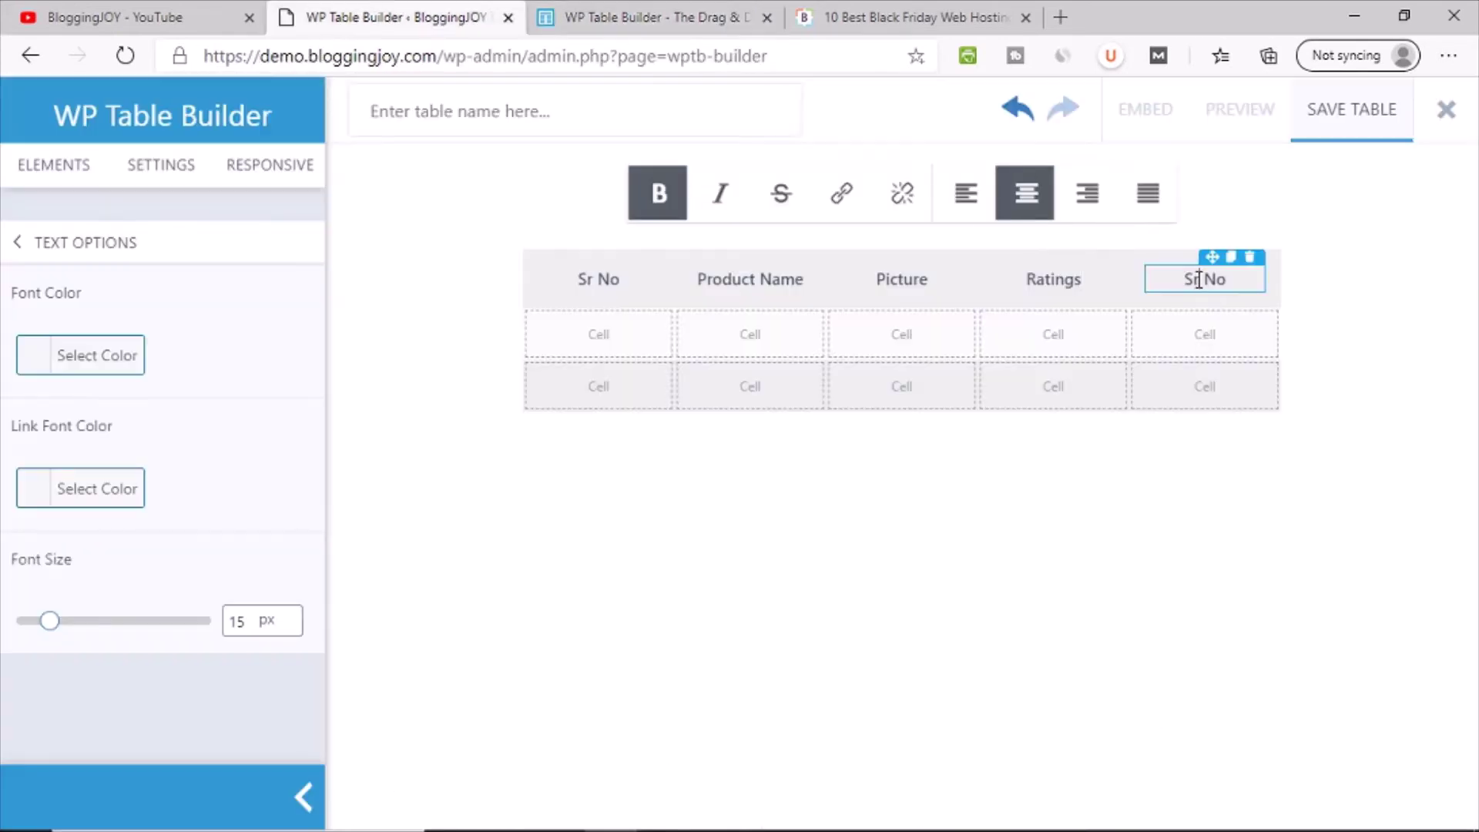
triple_click(1200, 280)
type("Discount")
left_click(377, 542)
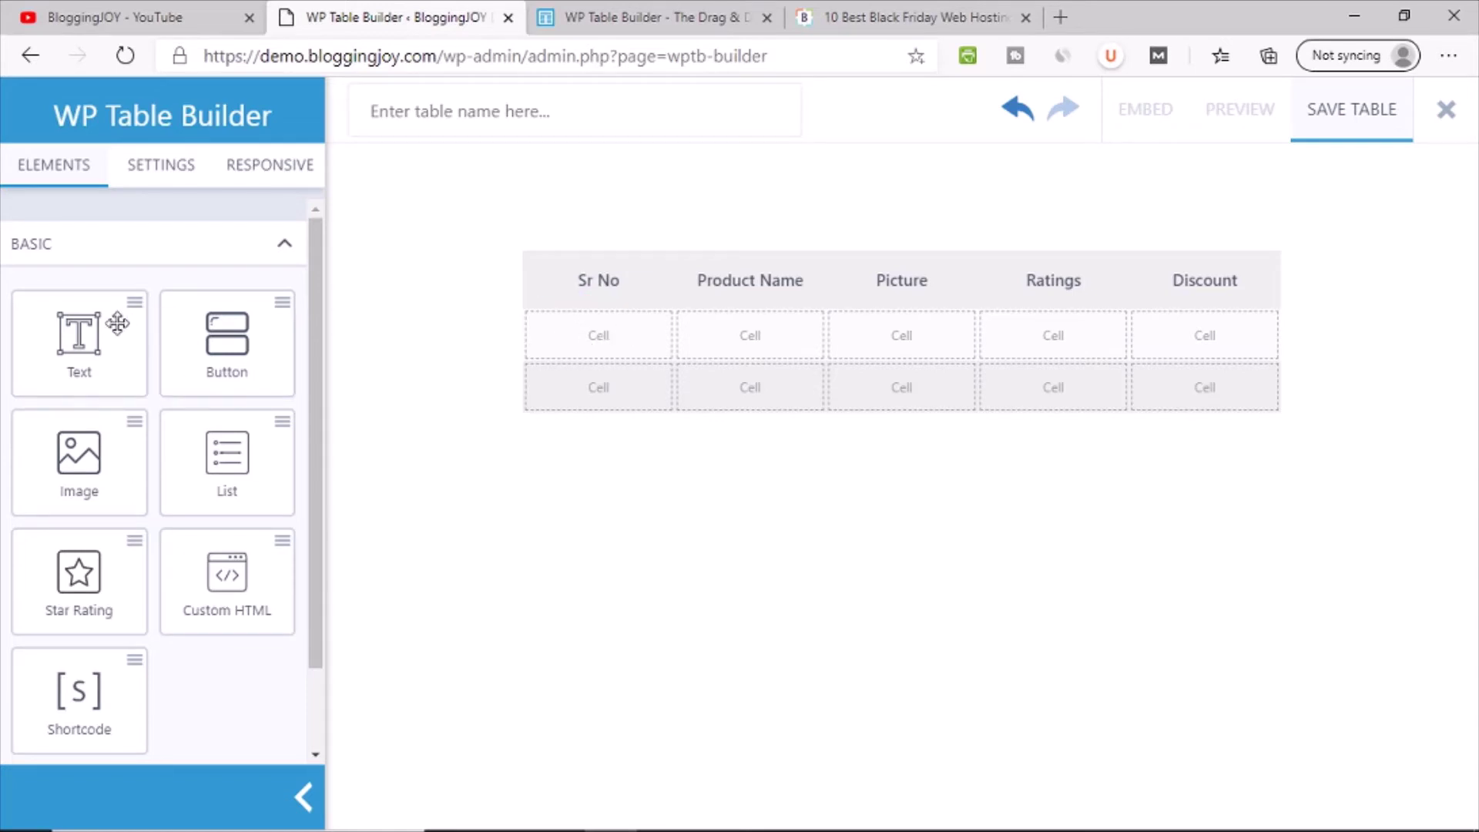
- Add a Text element to the second row's cell under "Sr No" and set its text to "1."
left_click_drag(117, 324, 601, 339)
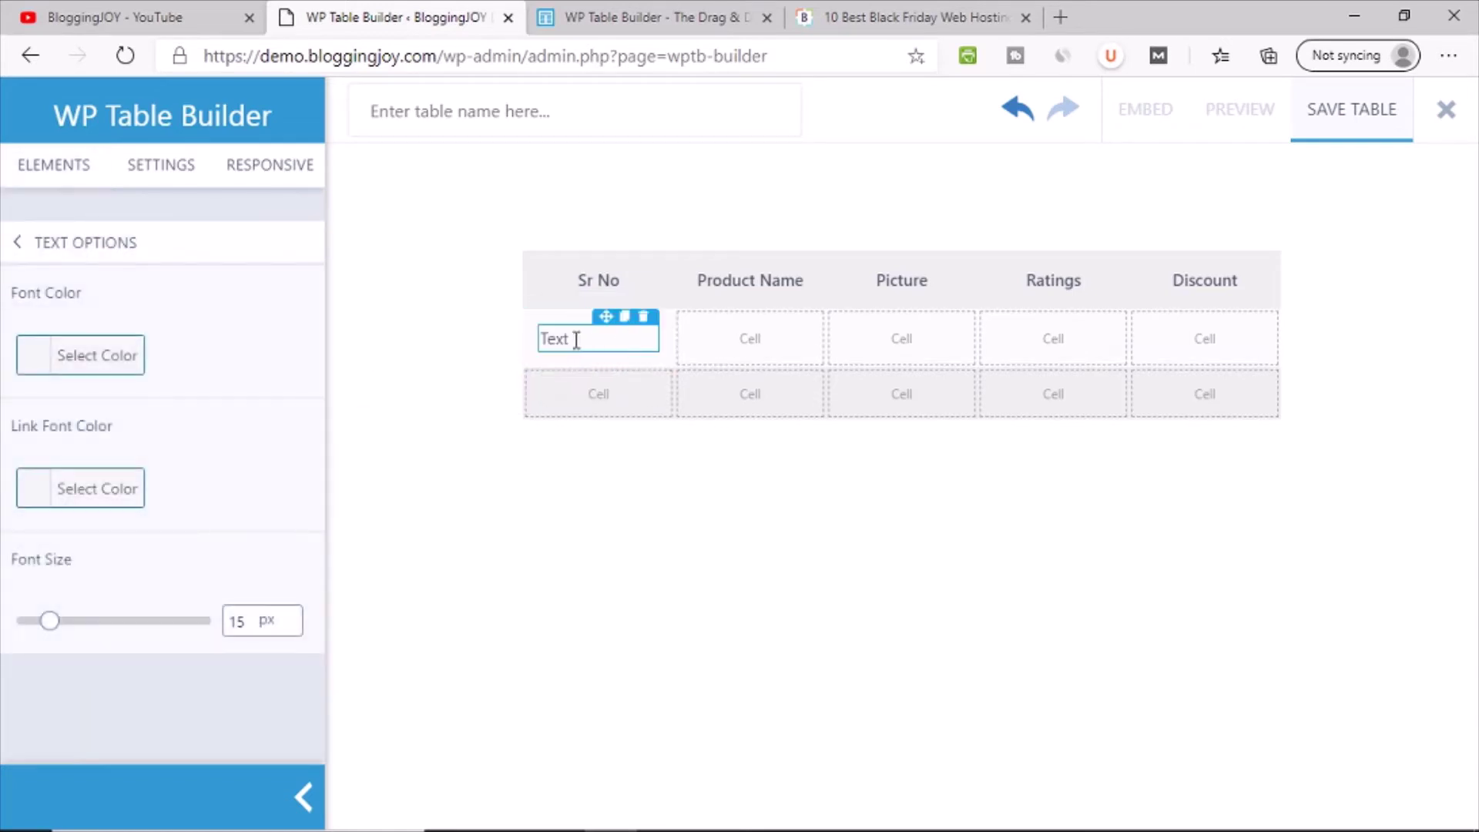
double_click(575, 340)
type("1.")
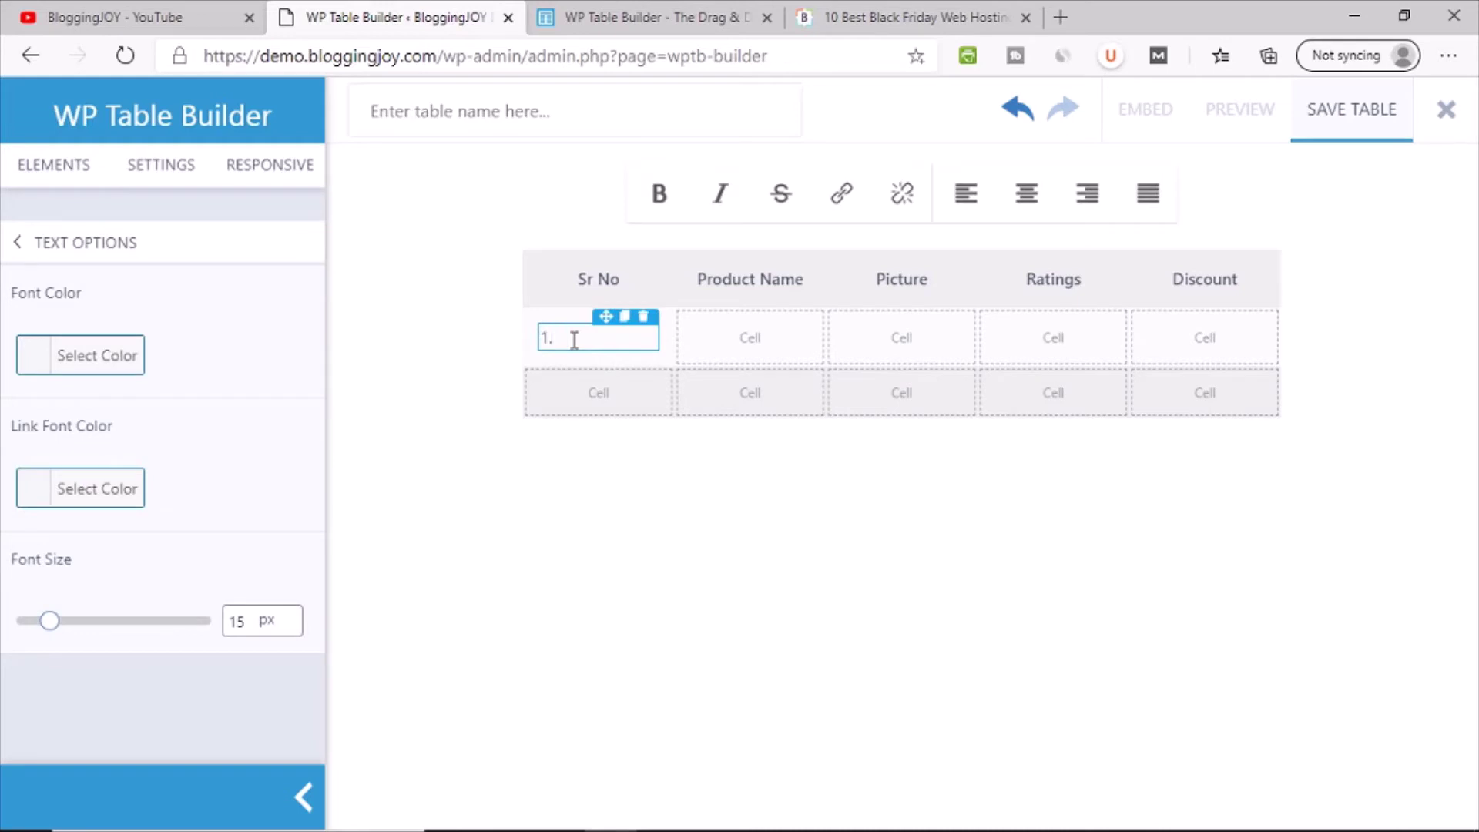
- Duplicate the "1." text into the "Sr No" cell of the row below and change the copy to "2."
left_click(625, 315)
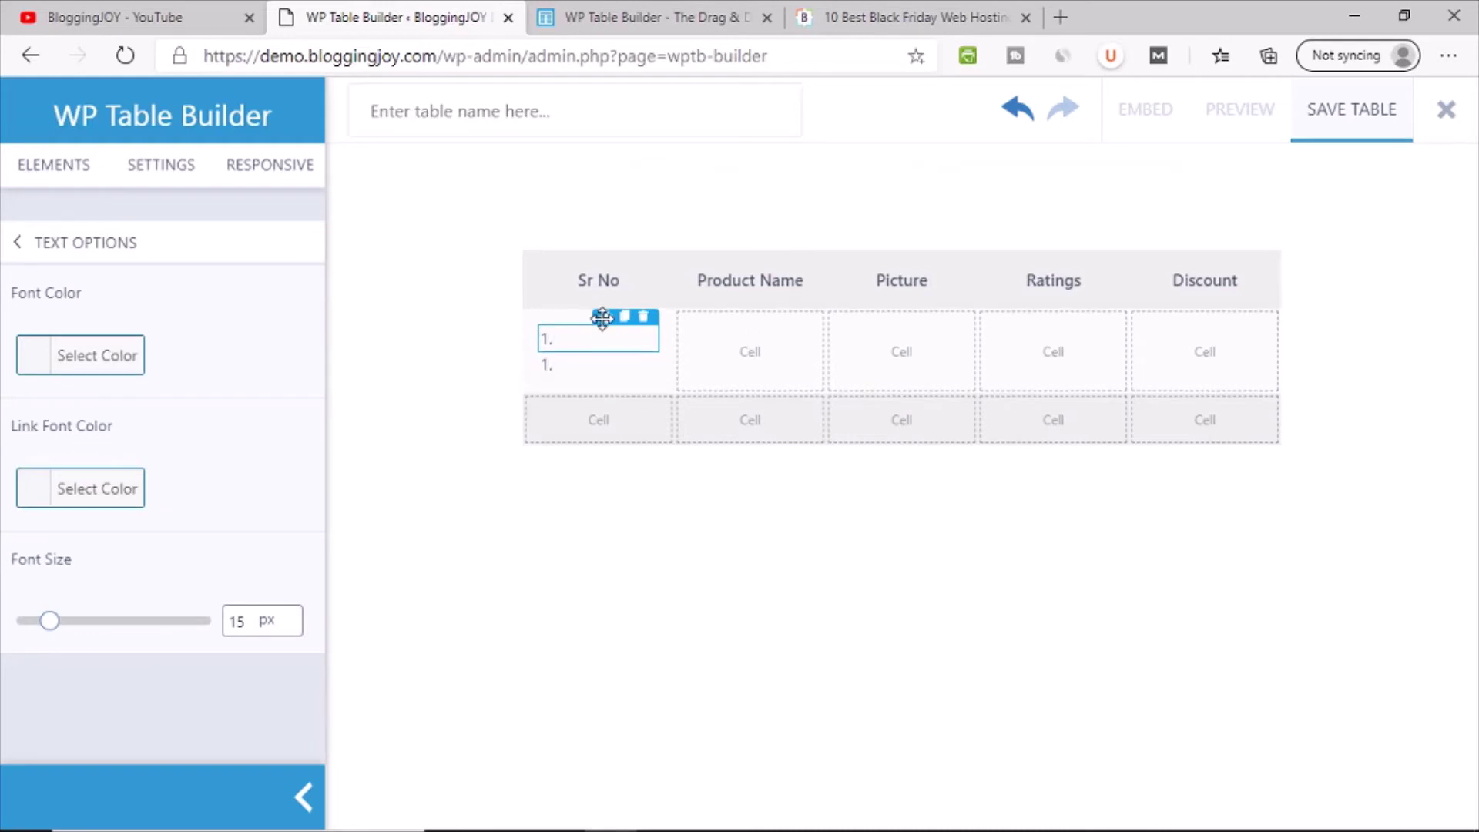
left_click_drag(606, 316, 609, 428)
left_click(551, 393)
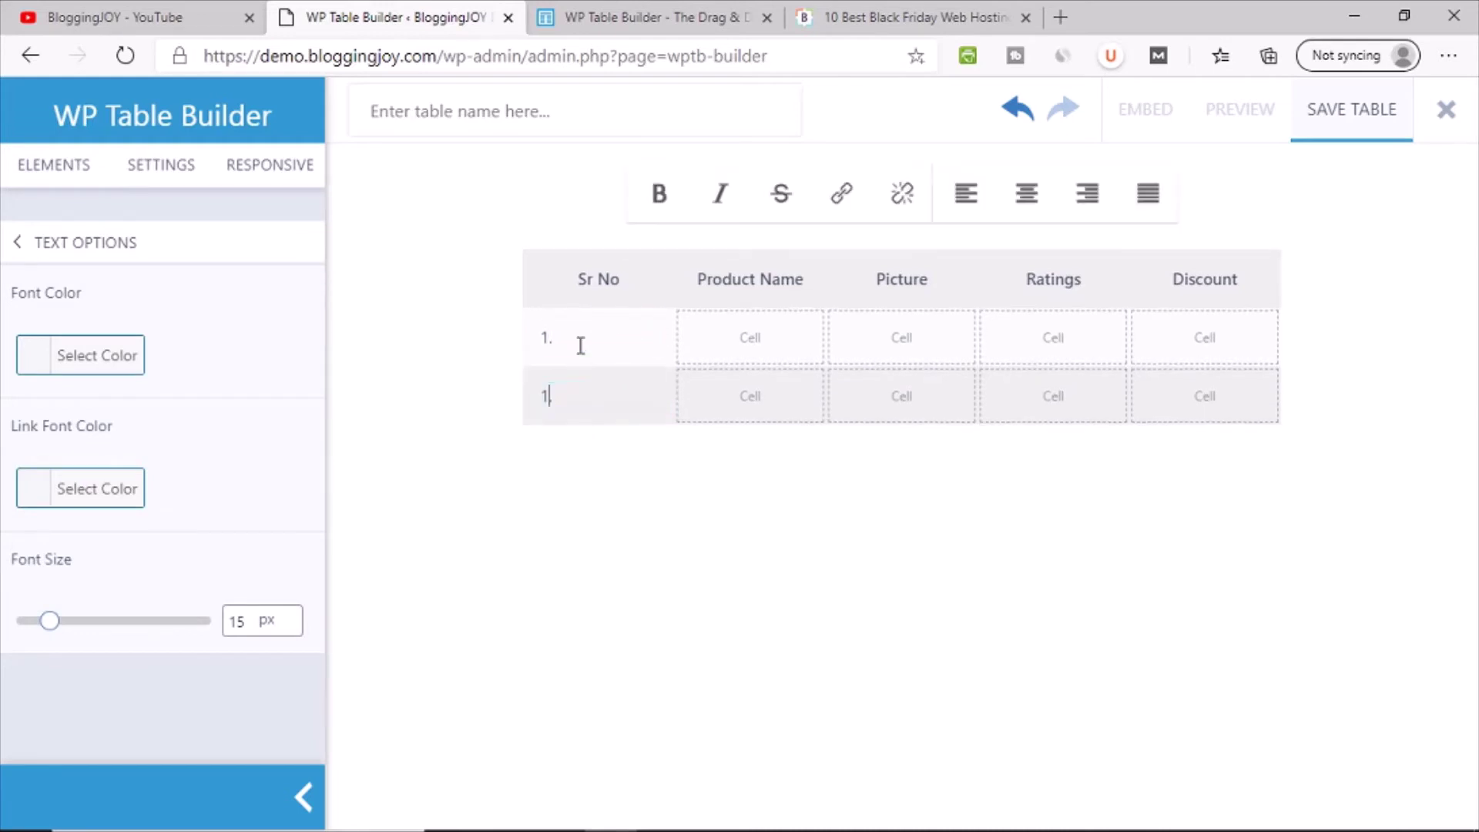
key("BackSpace")
left_click(704, 490)
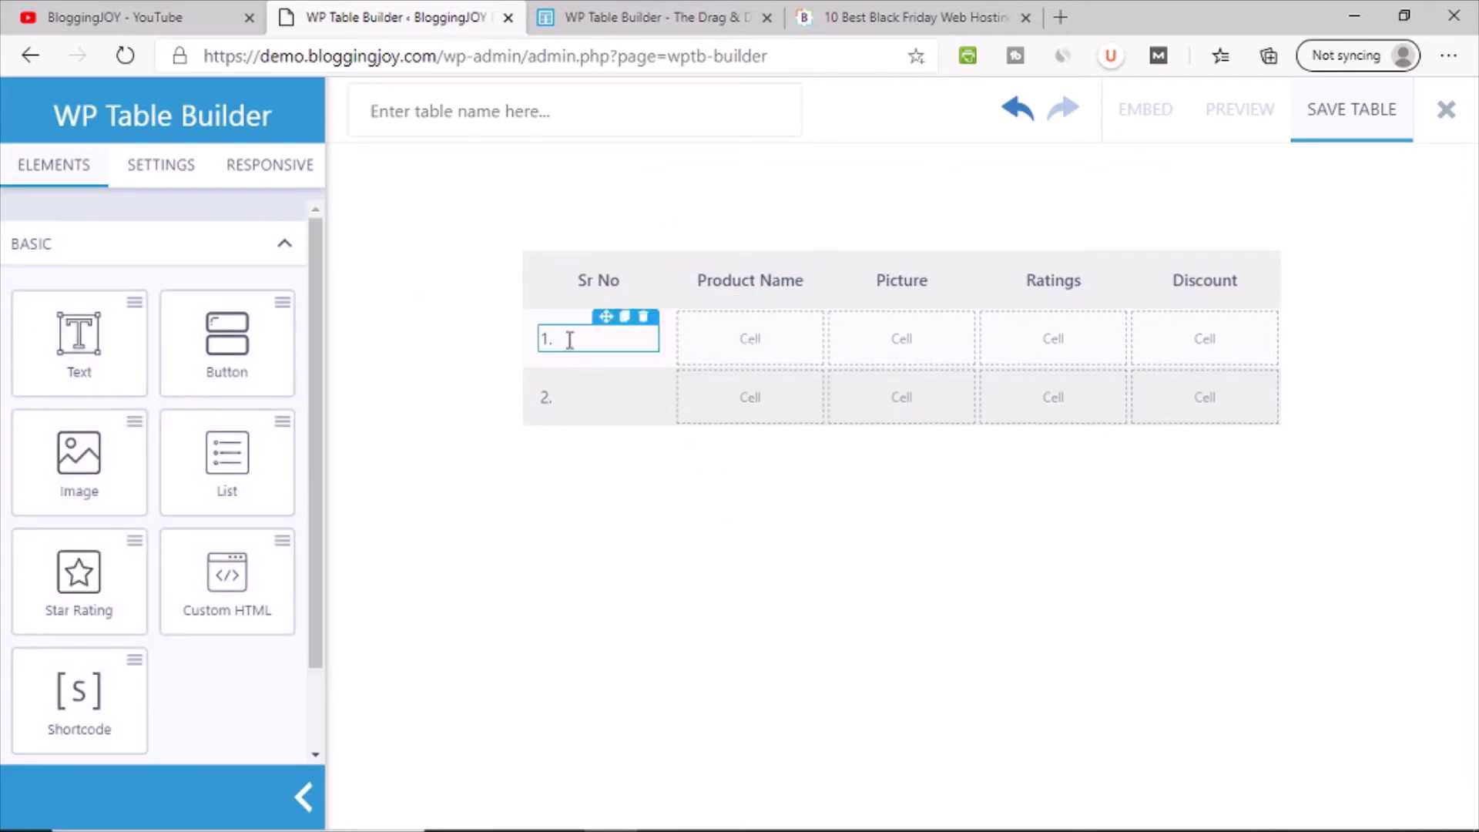
- Copy the "1." text element into the same row's Product Name cell and set the copy's text to "PRD 1"
left_click(624, 317)
left_click_drag(624, 319, 753, 337)
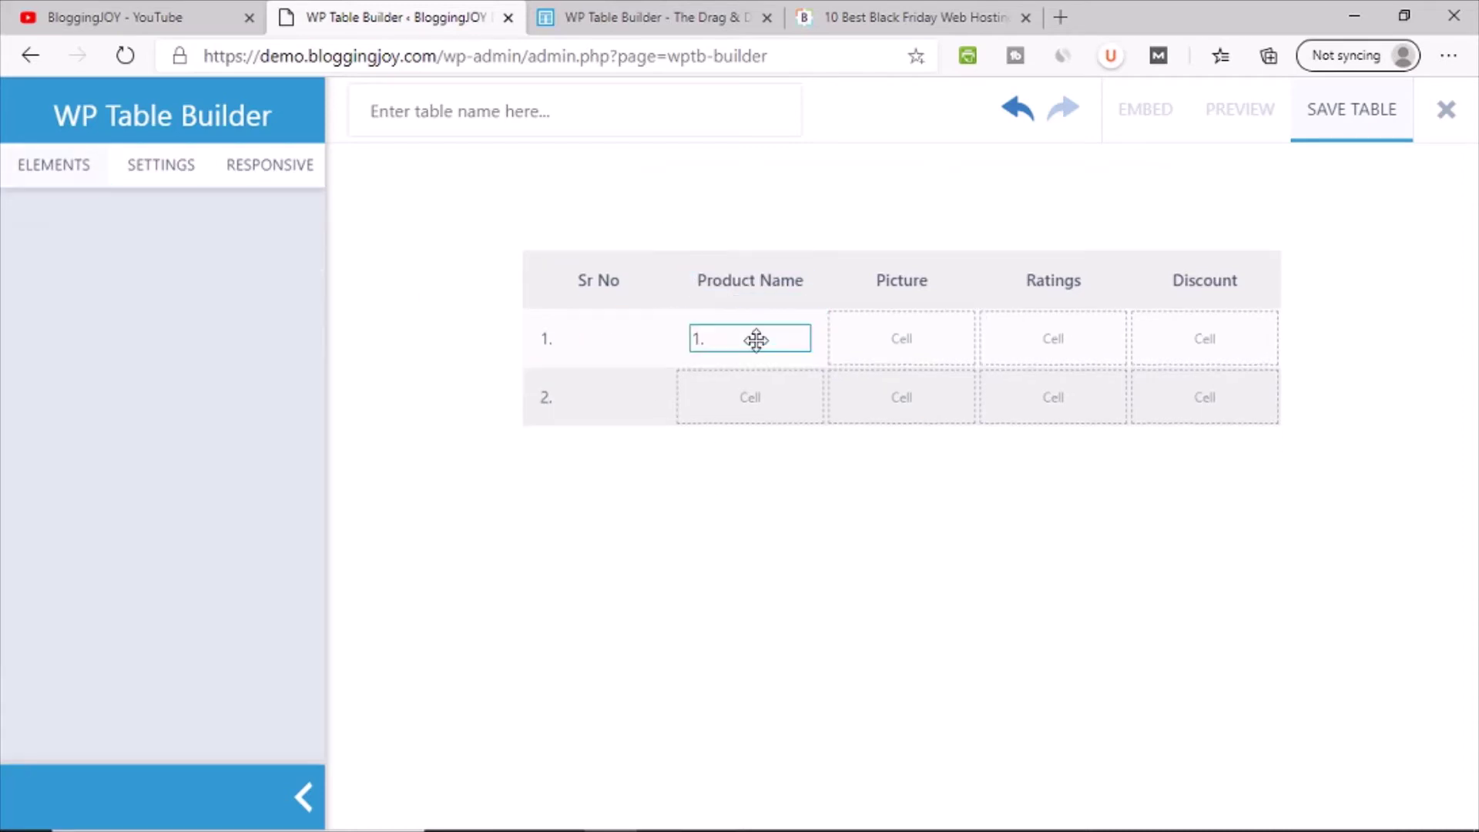
triple_click(700, 336)
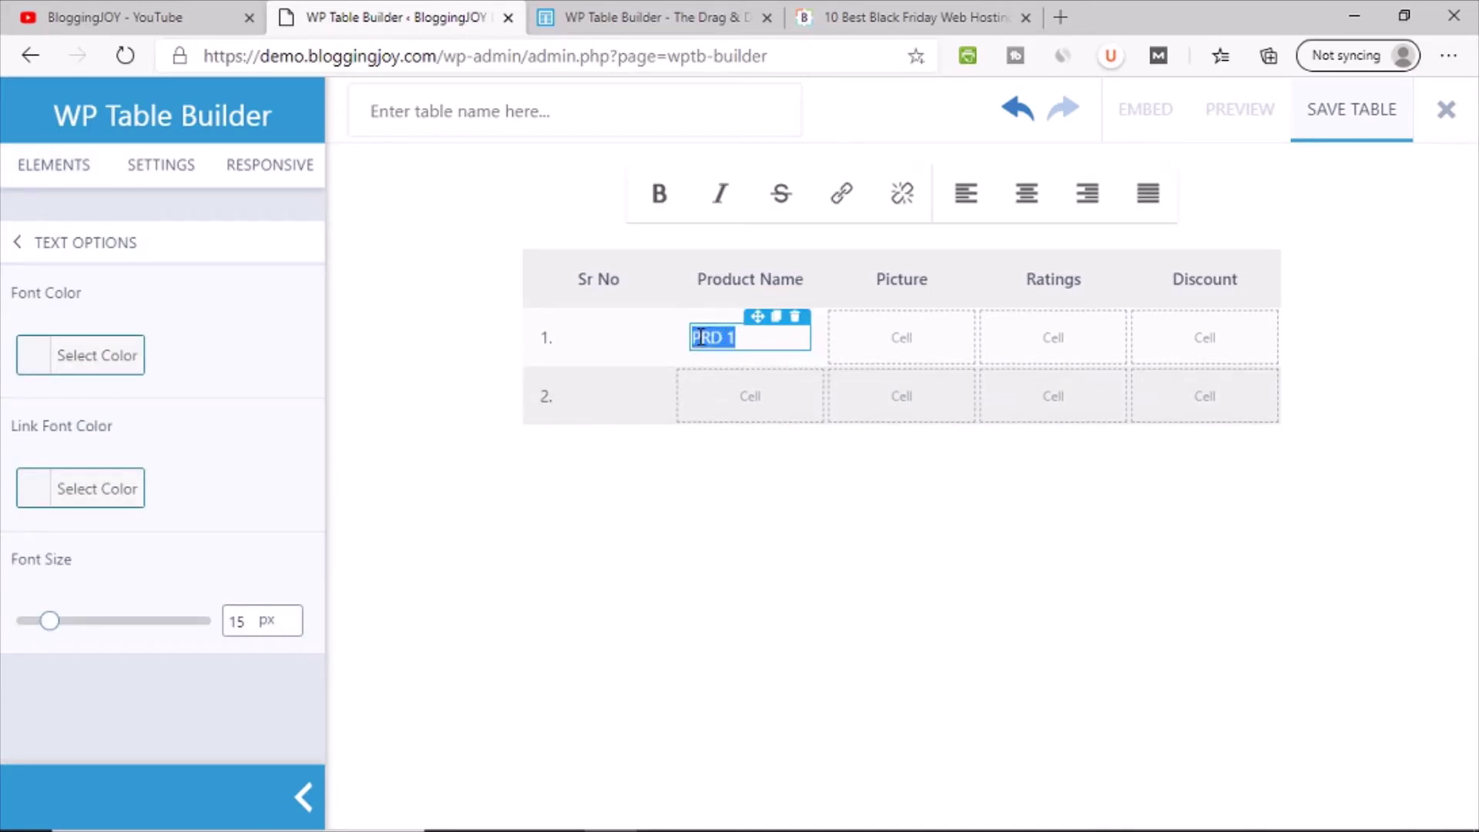
- Duplicate the "PRD 1" text into the Product Name cell of row 2 and change the copy to "PRD 2"
left_click(777, 318)
left_click_drag(770, 346, 774, 428)
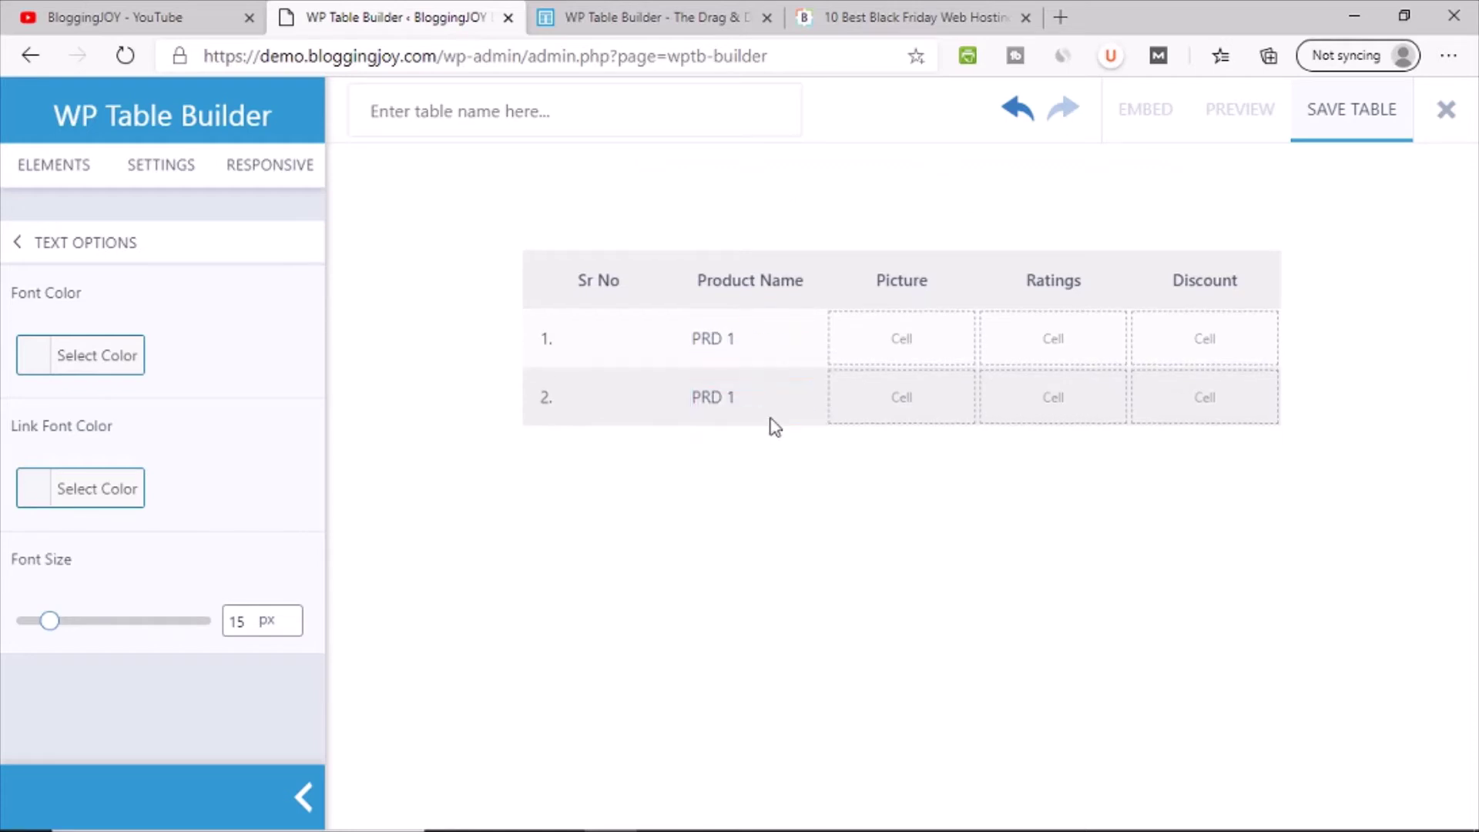
left_click(724, 395)
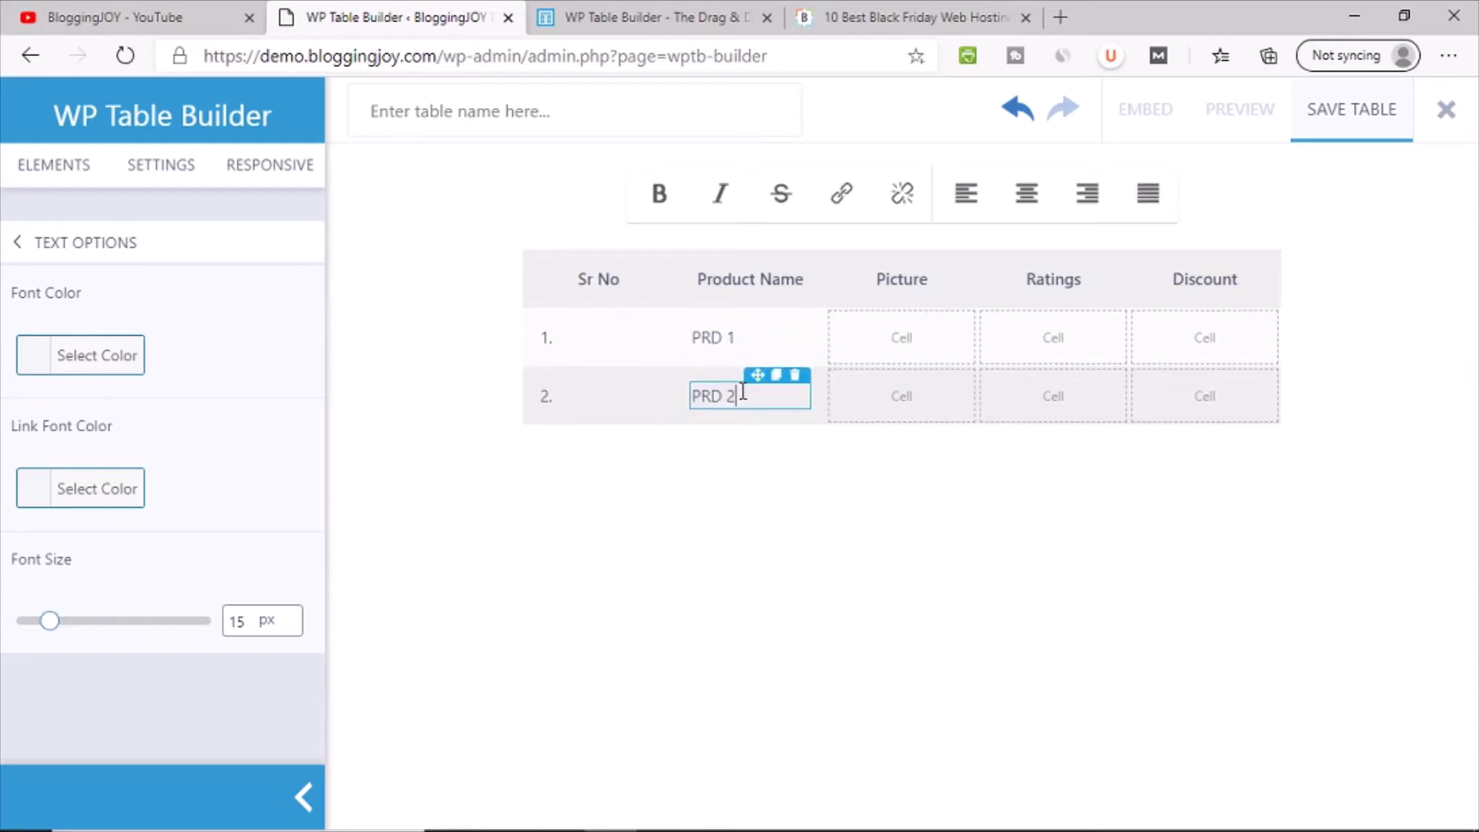
left_click(901, 277)
- From the sample table on wptablebuilder.com, save the CableRack and TEYGA bamboo box pictures to the Downloads folder
left_click(649, 15)
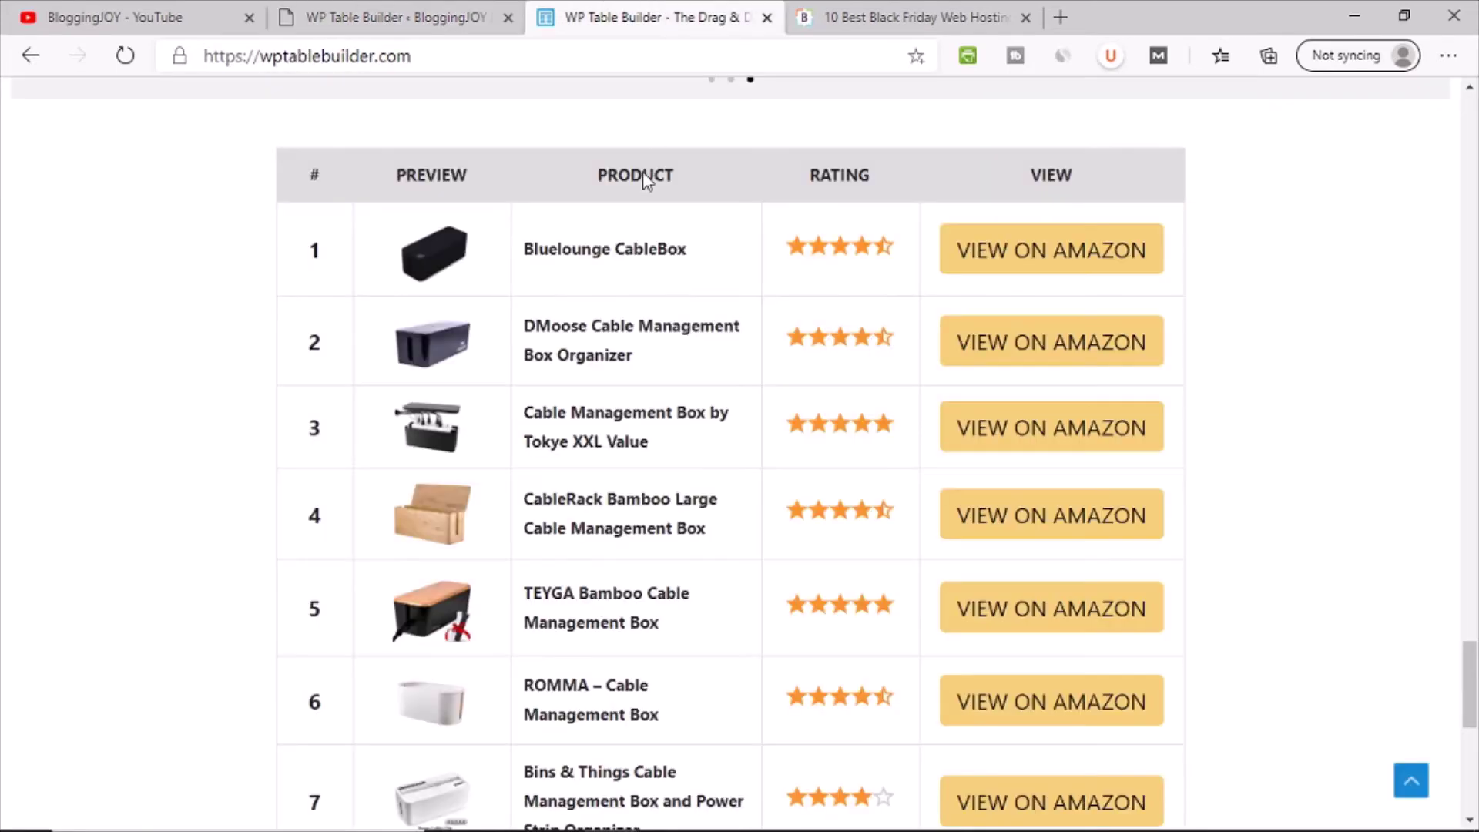
scroll(462, 447, "down", 2)
right_click(421, 406)
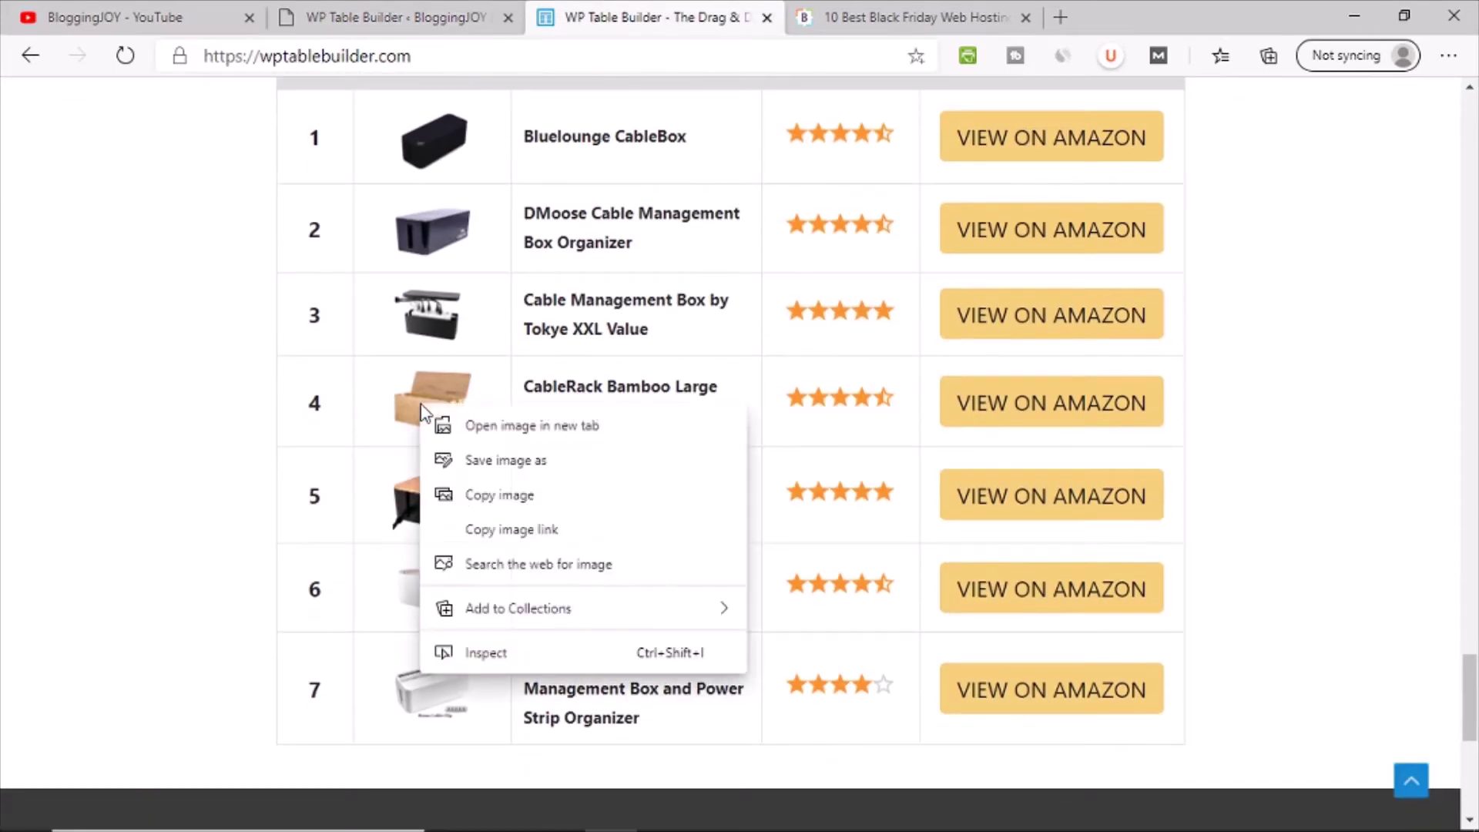
left_click(501, 460)
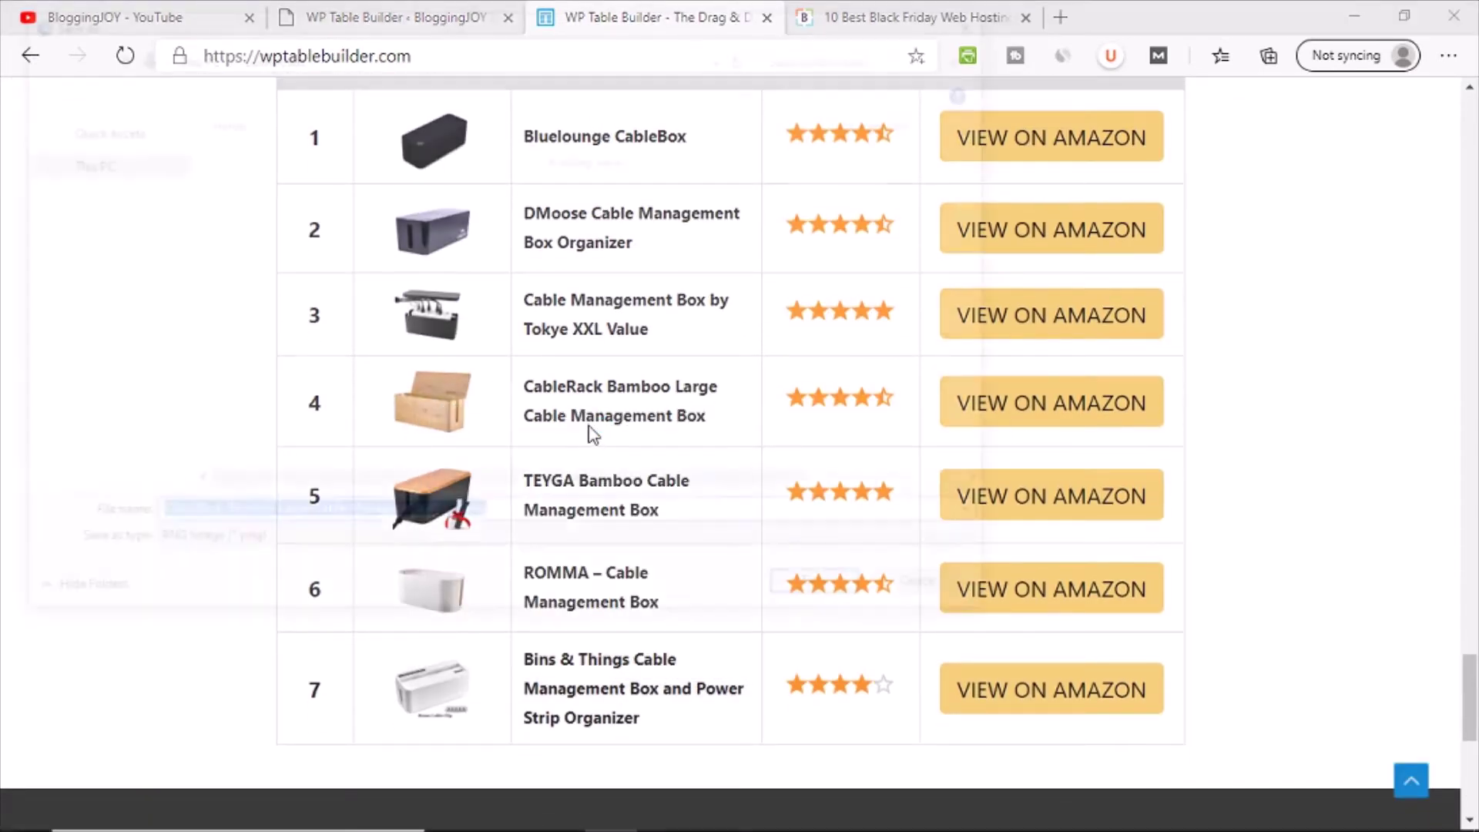
left_click(844, 600)
right_click(441, 502)
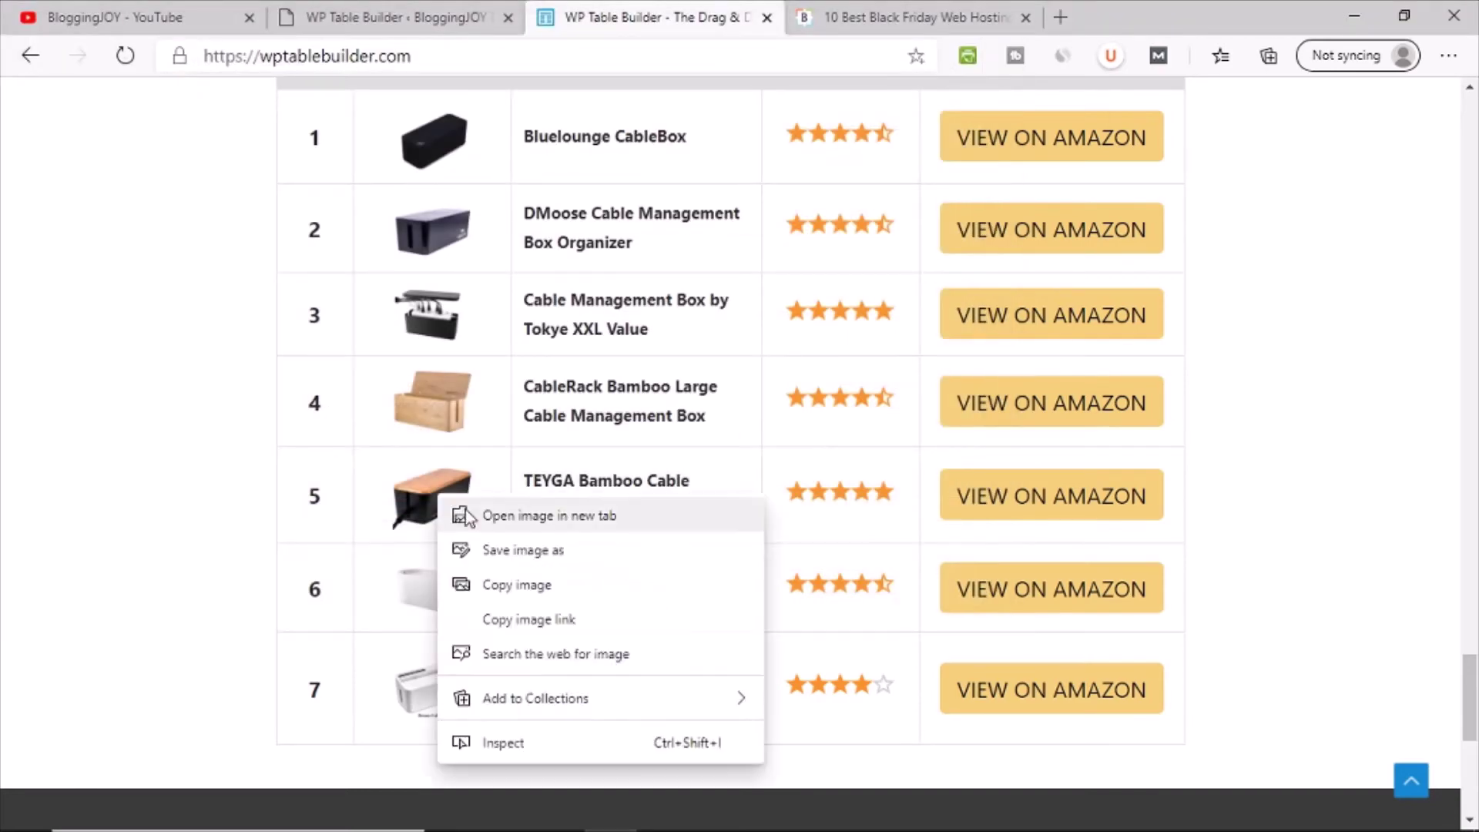
left_click(688, 550)
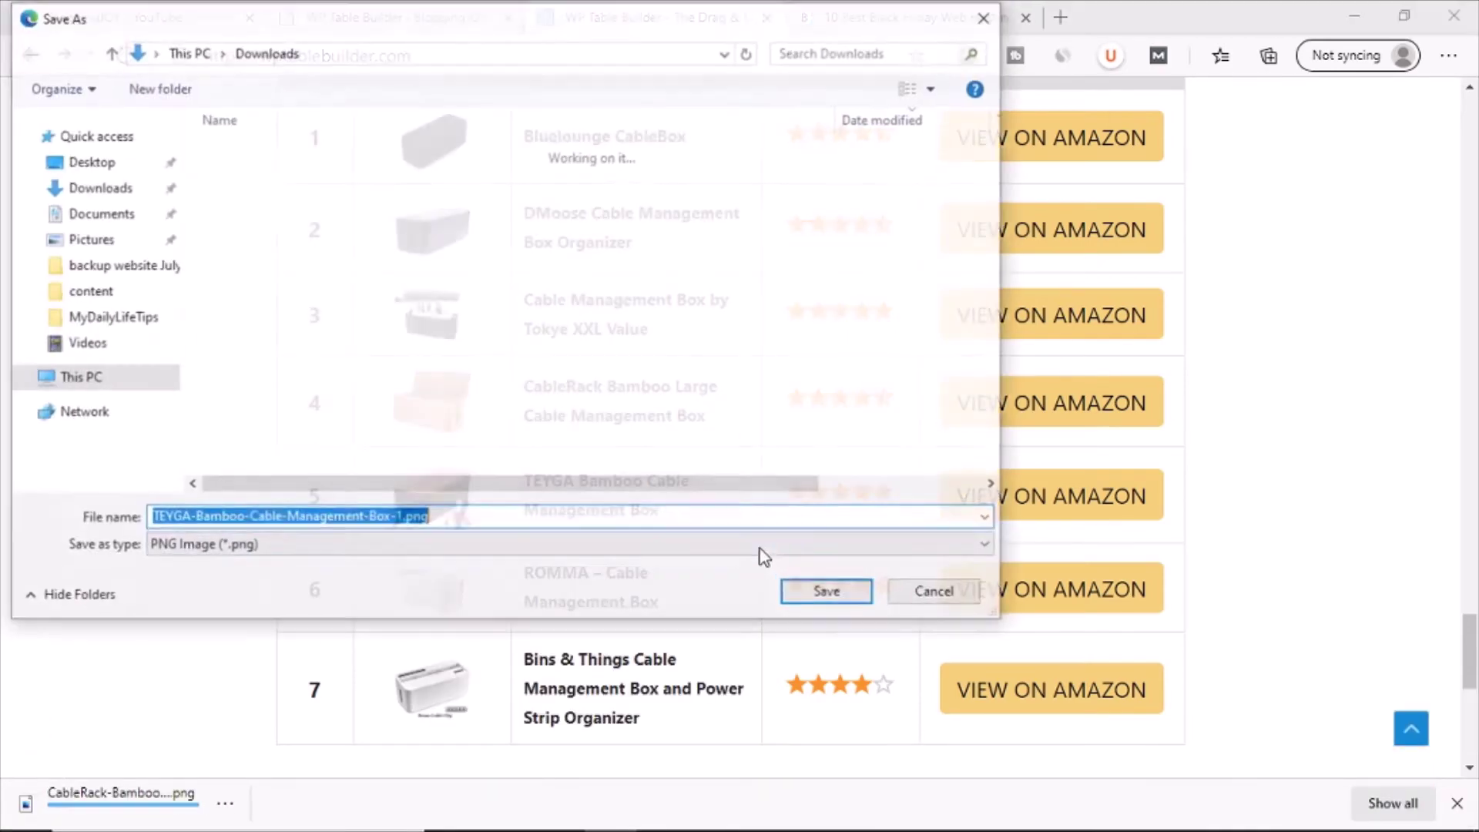
left_click(823, 591)
- Return to the table being built and add an Image element to the Picture cell of the PRD 1 row
left_click(341, 9)
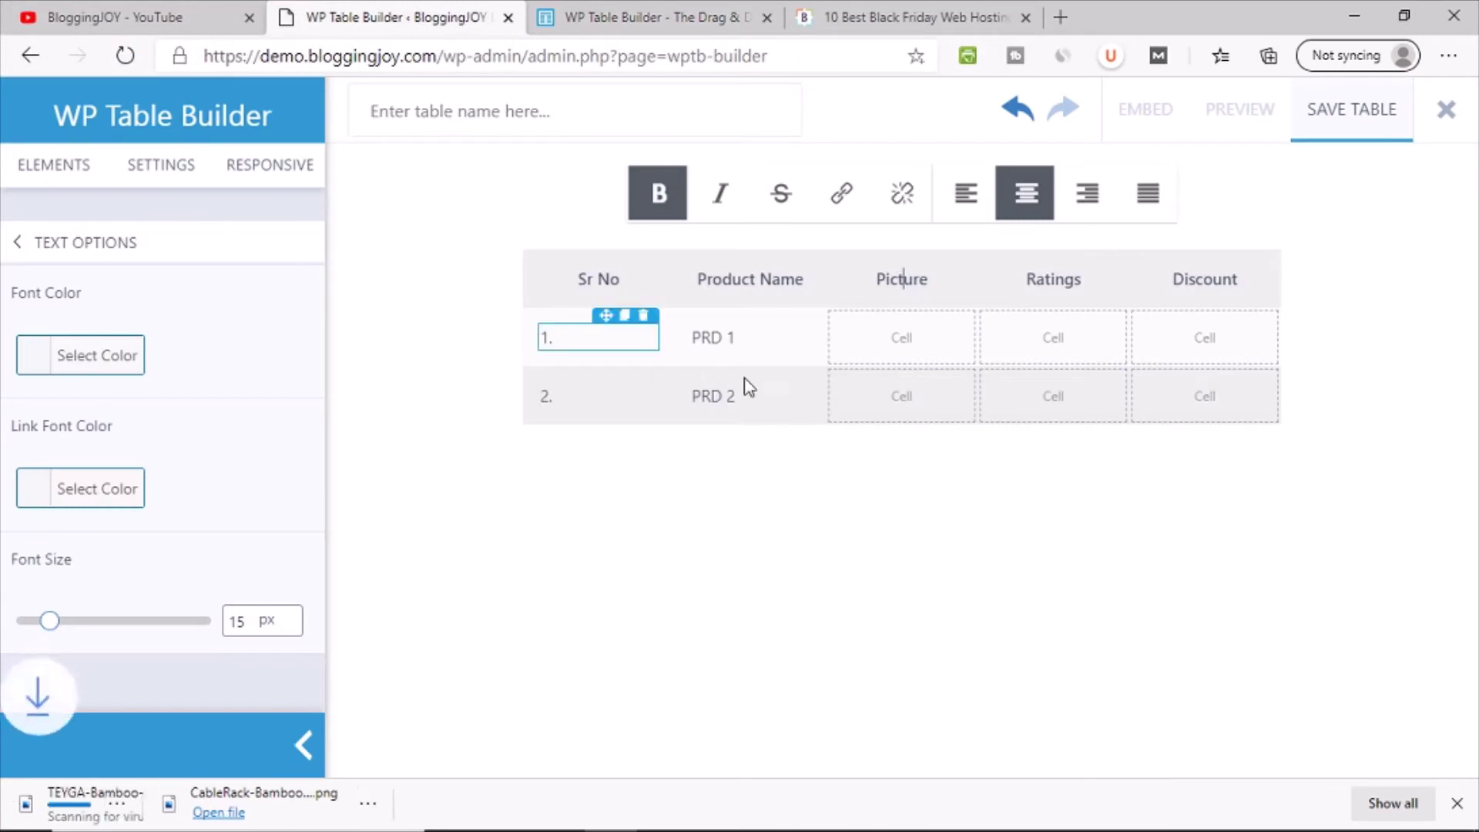
left_click(932, 344)
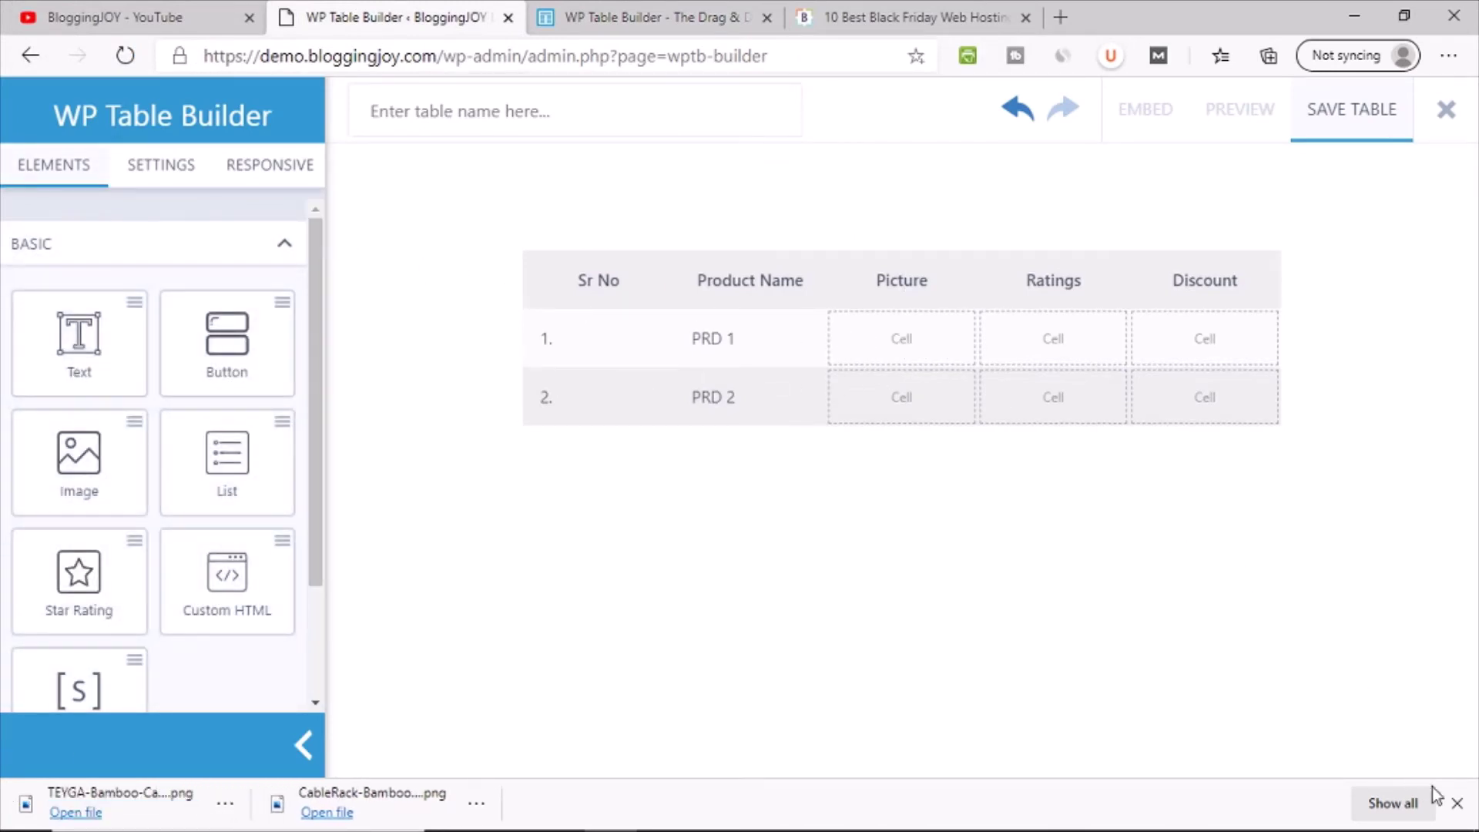
left_click(1456, 803)
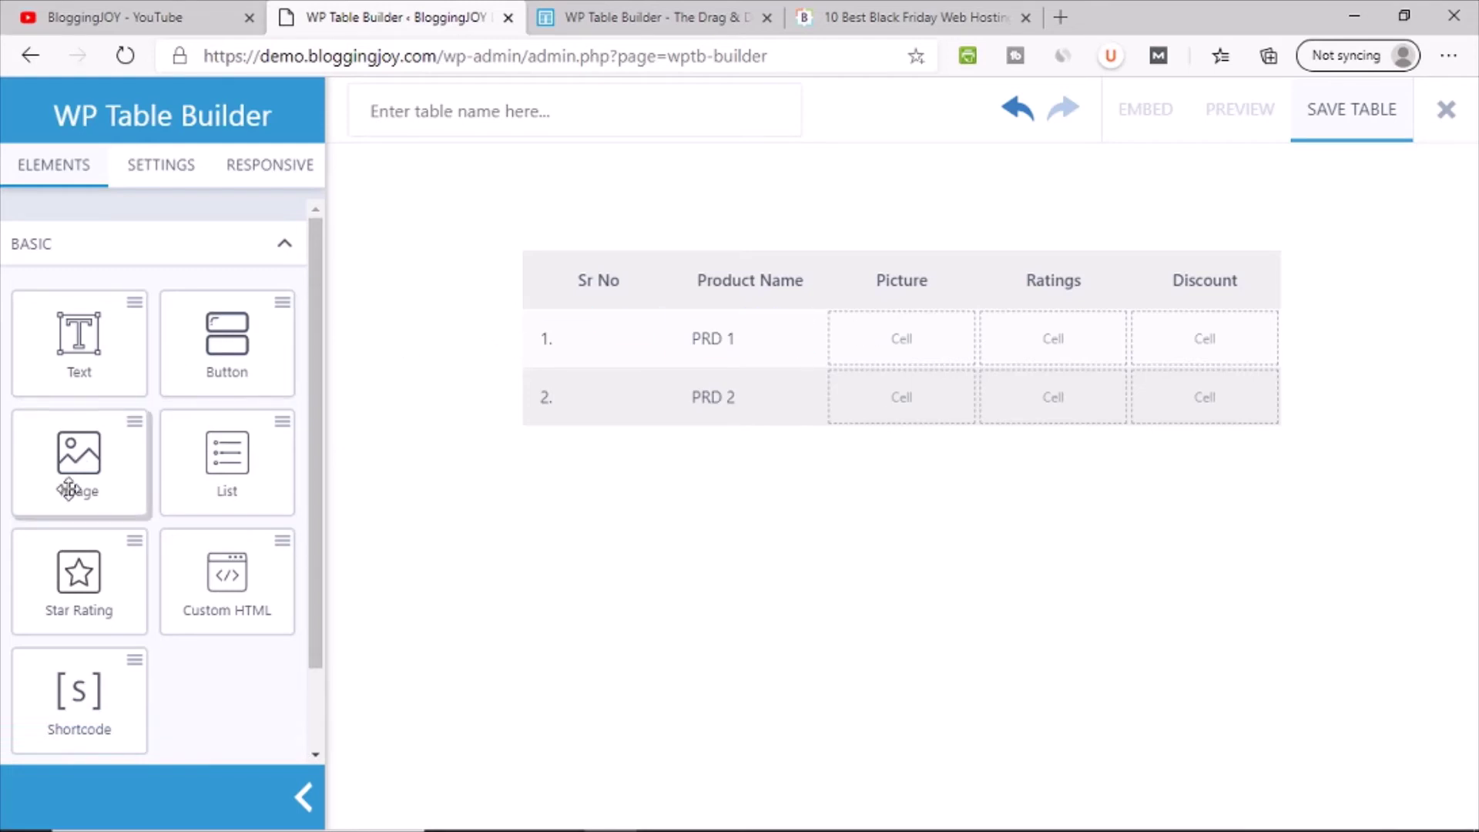
left_click_drag(60, 467, 877, 354)
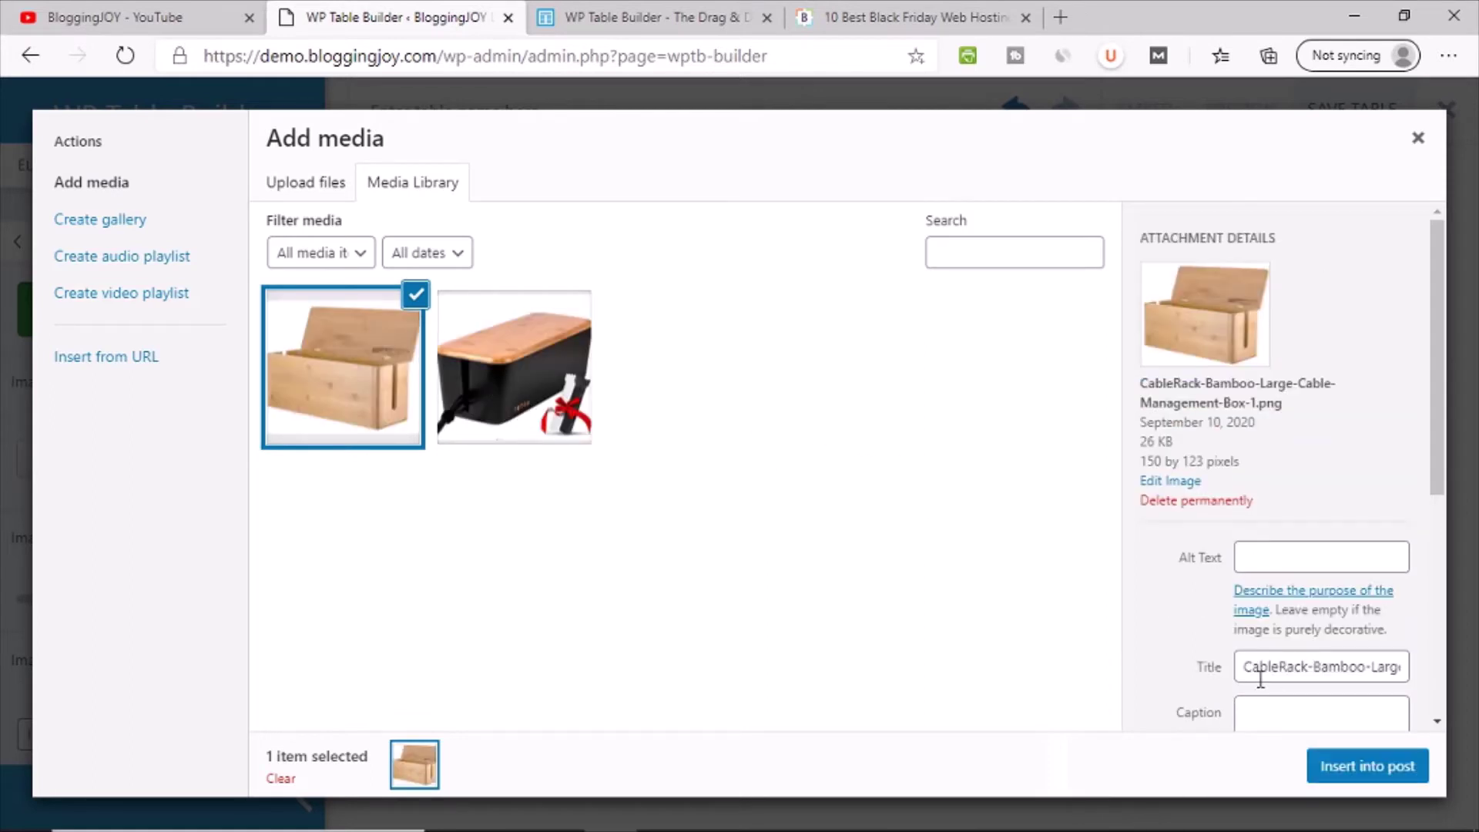
- In the attachment details, copy the first word of the CableRack image's title into its alt text
double_click(1282, 665)
key("ctrl+c")
right_click(1264, 561)
left_click(1140, 712)
- Set the TEYGA image's alt text to "TEYGA" and insert that image into the PRD 1 row's Picture cell
left_click(524, 378)
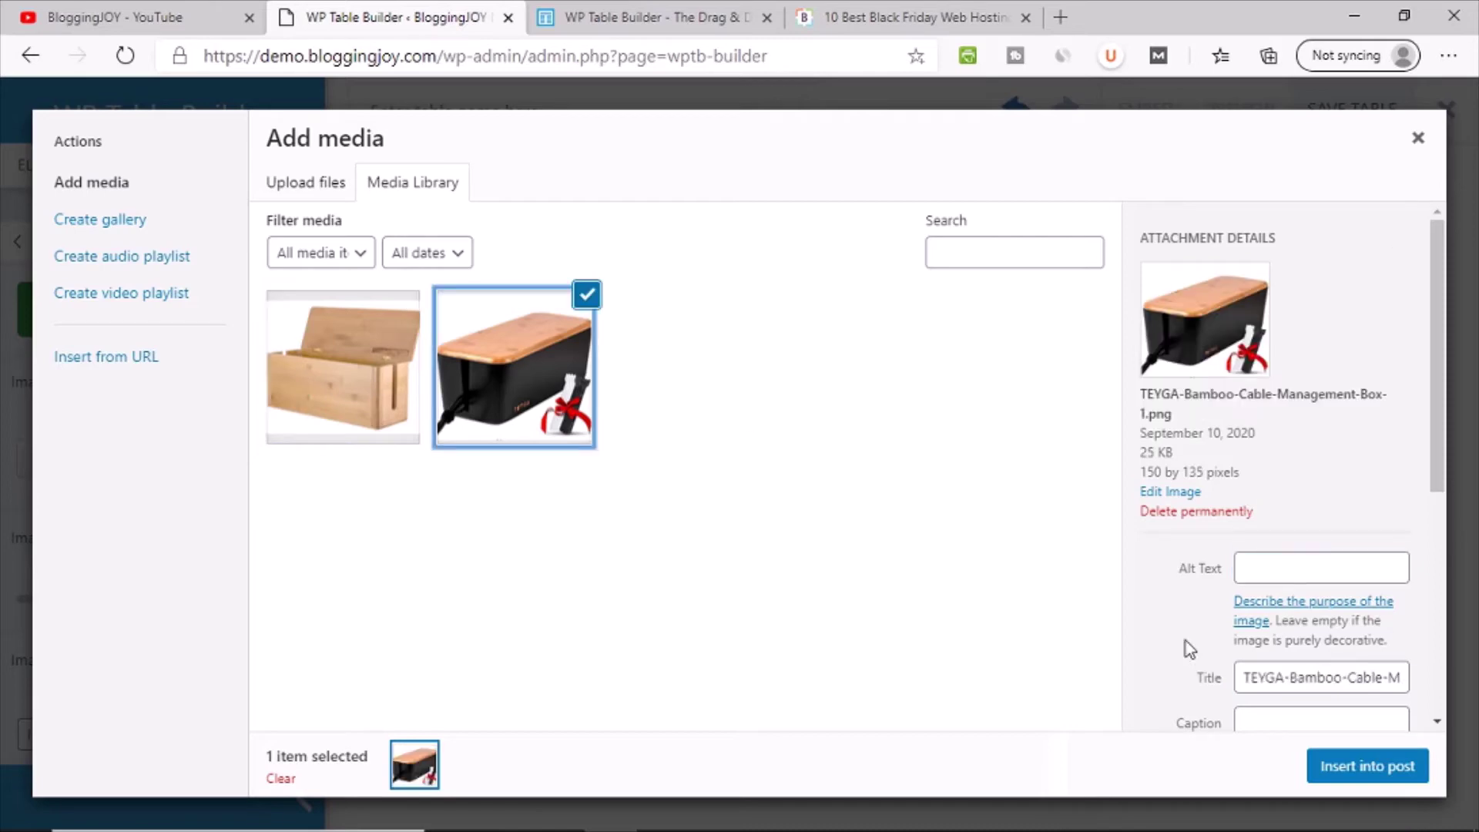
double_click(1276, 681)
key("ctrl+c")
left_click(1271, 561)
key("ctrl+v")
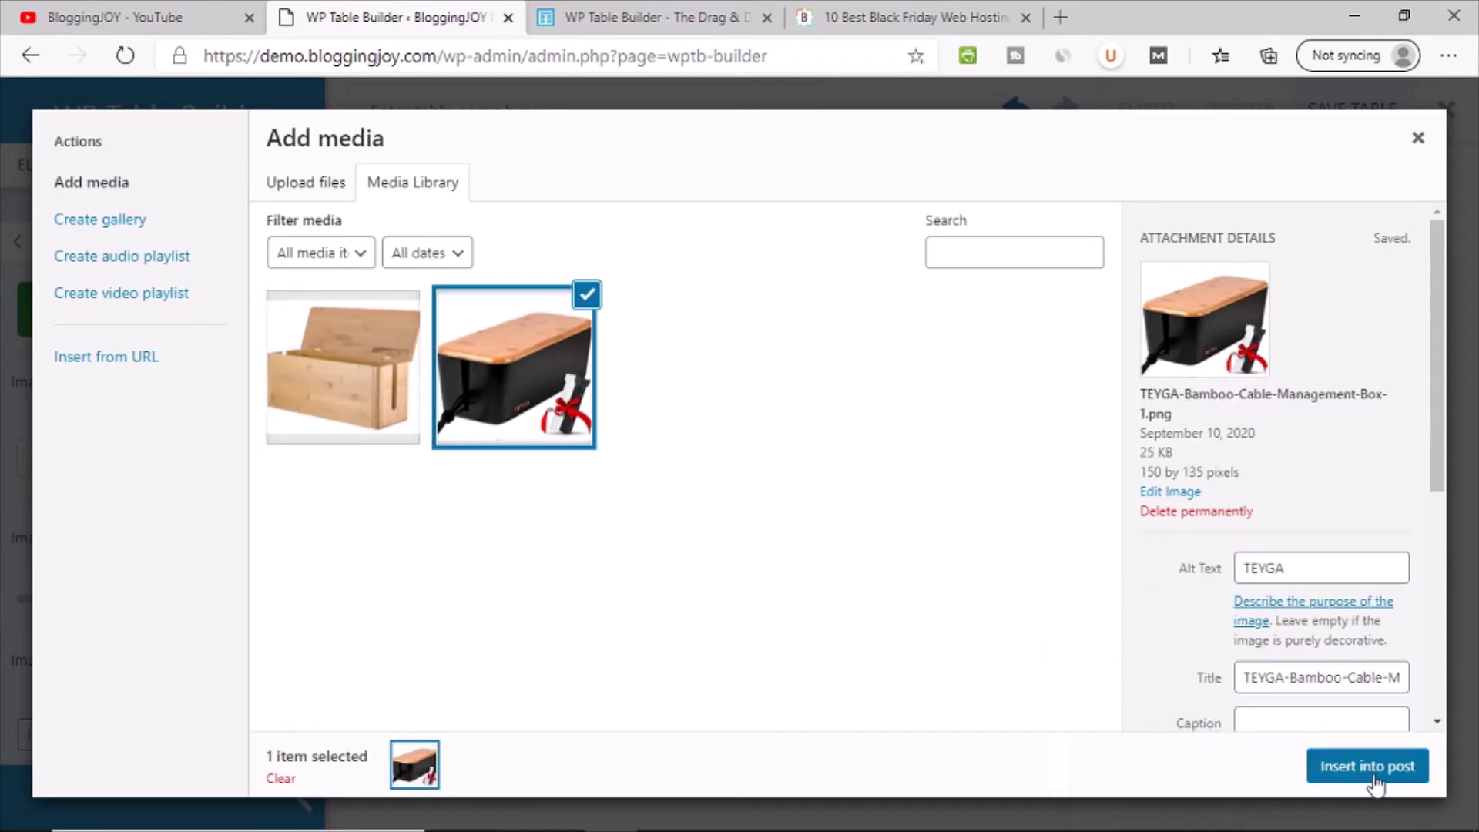
left_click(1344, 766)
mouse_move(899, 384)
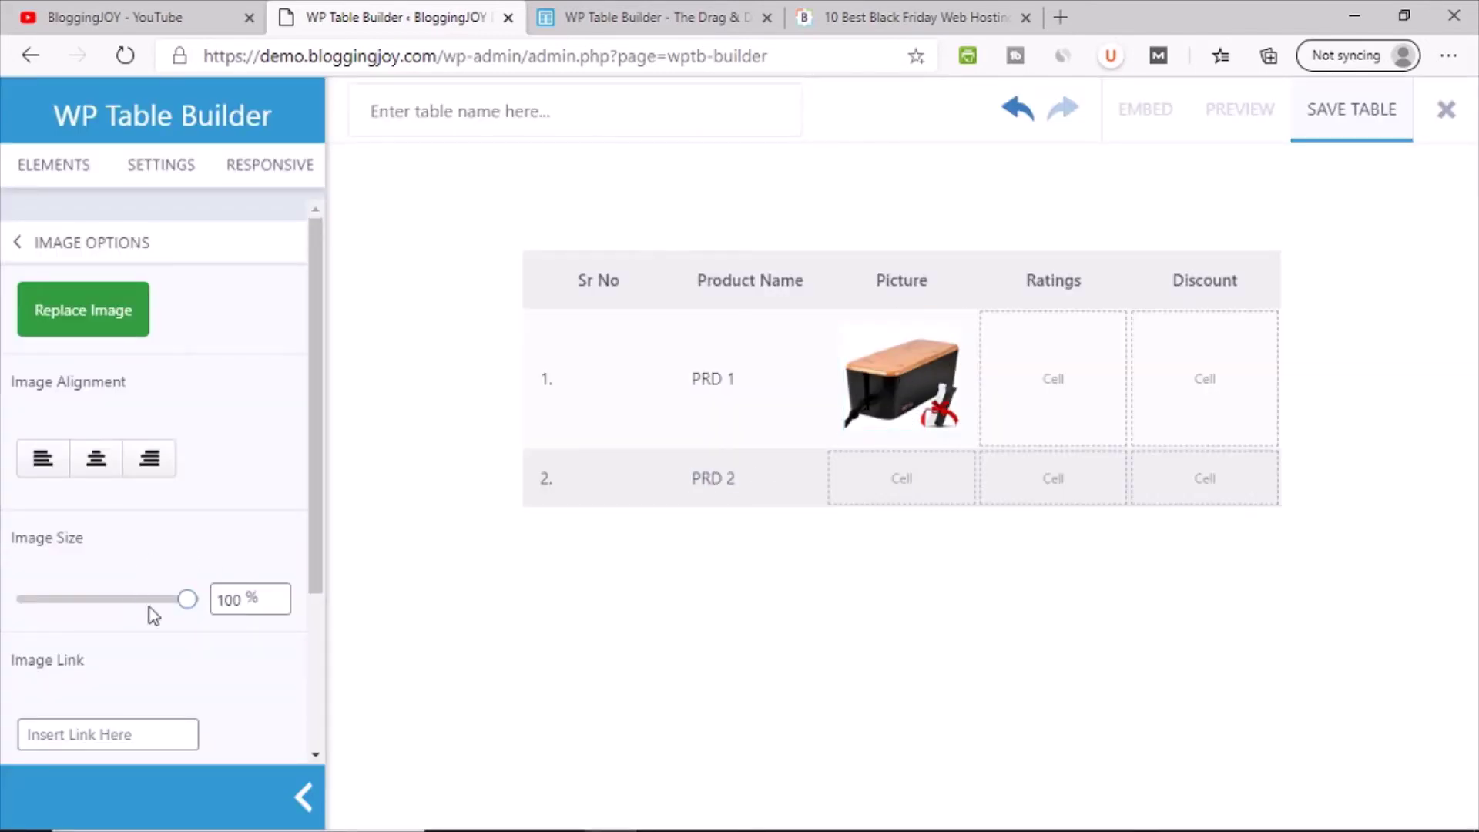
mouse_move(191, 599)
left_mouse_down()
mouse_move(95, 600)
mouse_move(196, 601)
left_mouse_up()
scroll(169, 522, "down", 3)
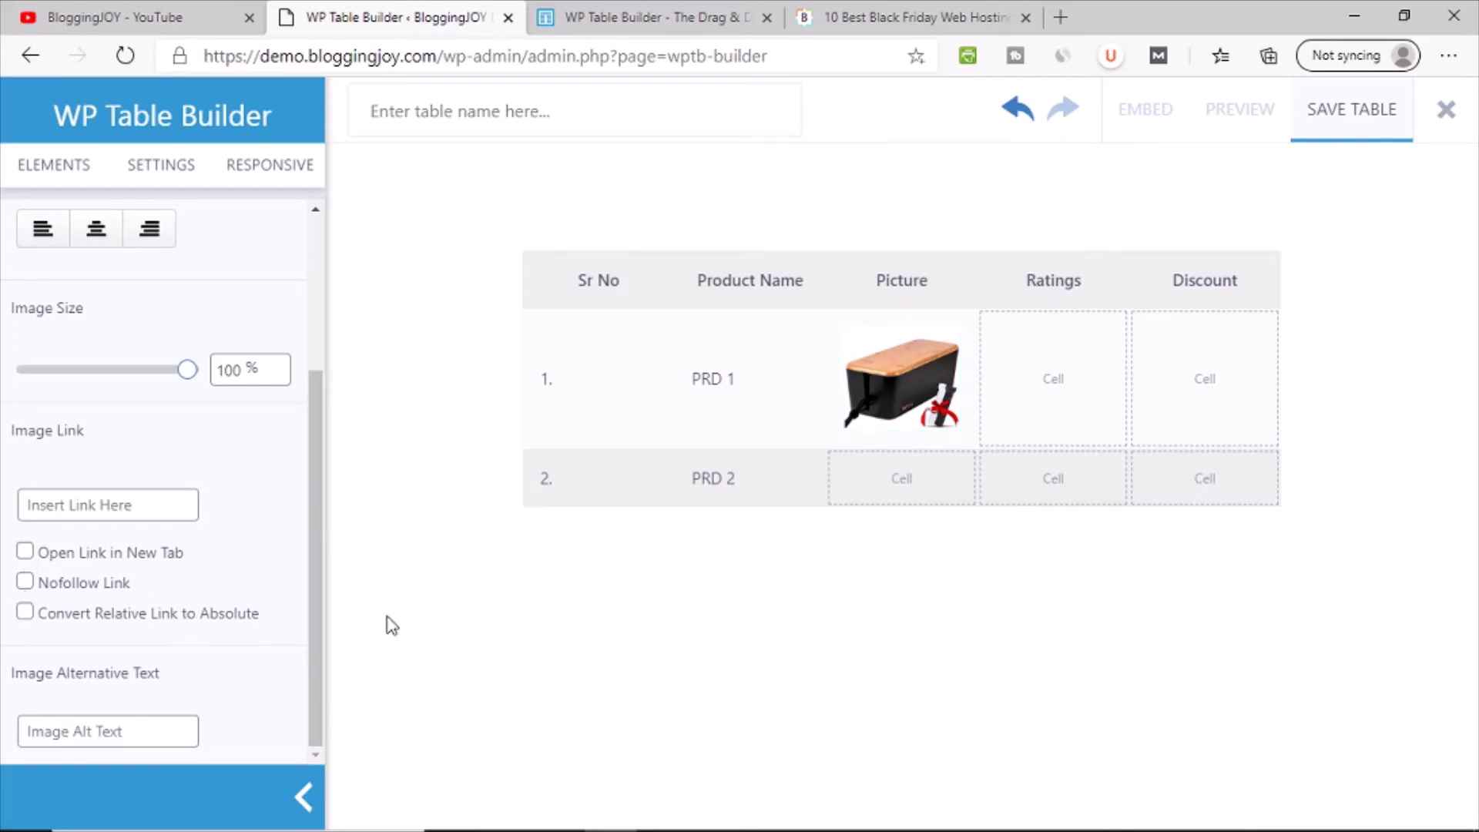
- Duplicate the TEYGA picture into the PRD 2 row's Picture cell and replace the copy with the CableRack image
left_click(907, 379)
left_click(904, 323)
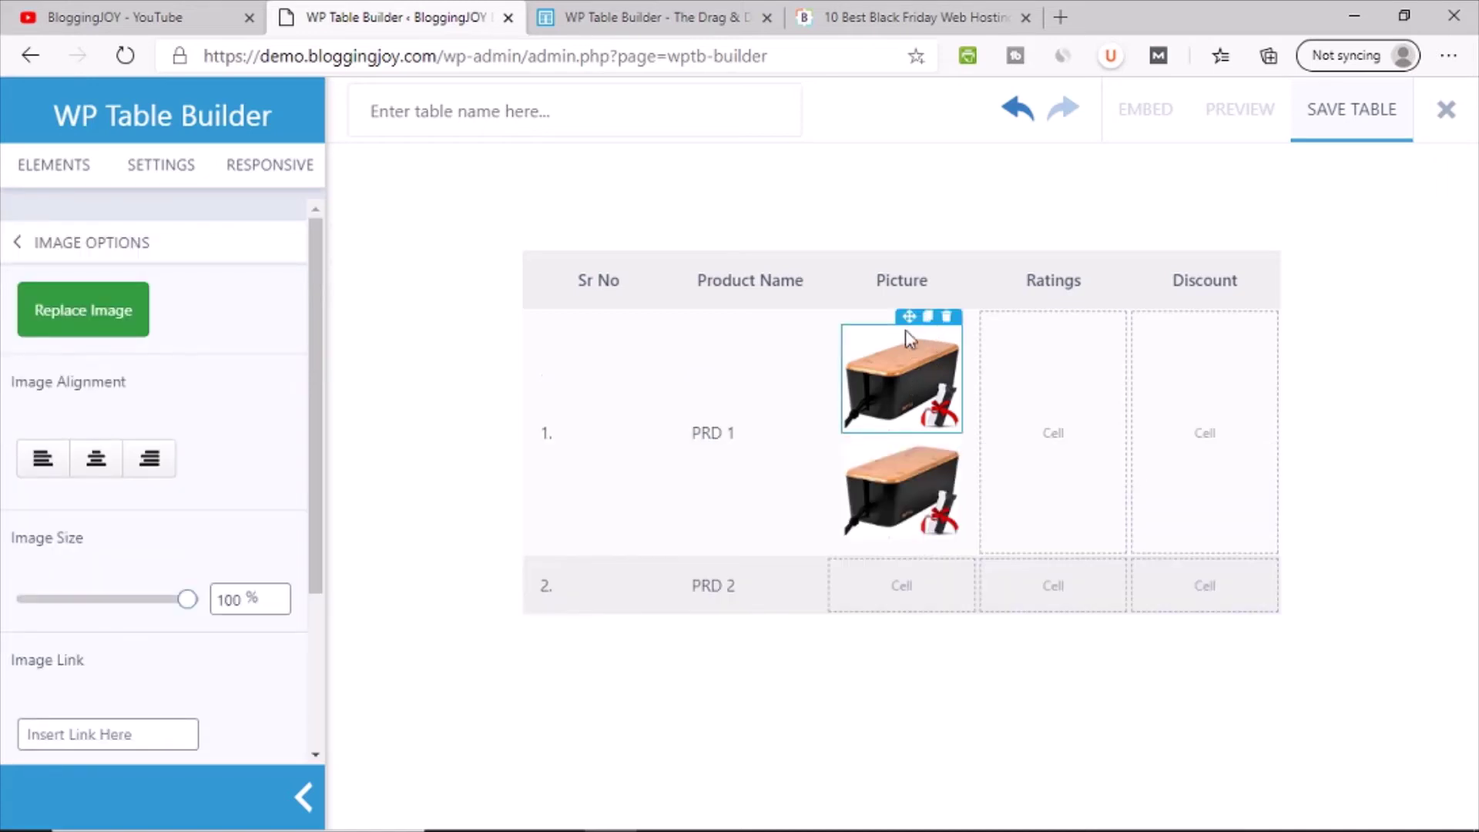
left_click_drag(908, 374, 901, 581)
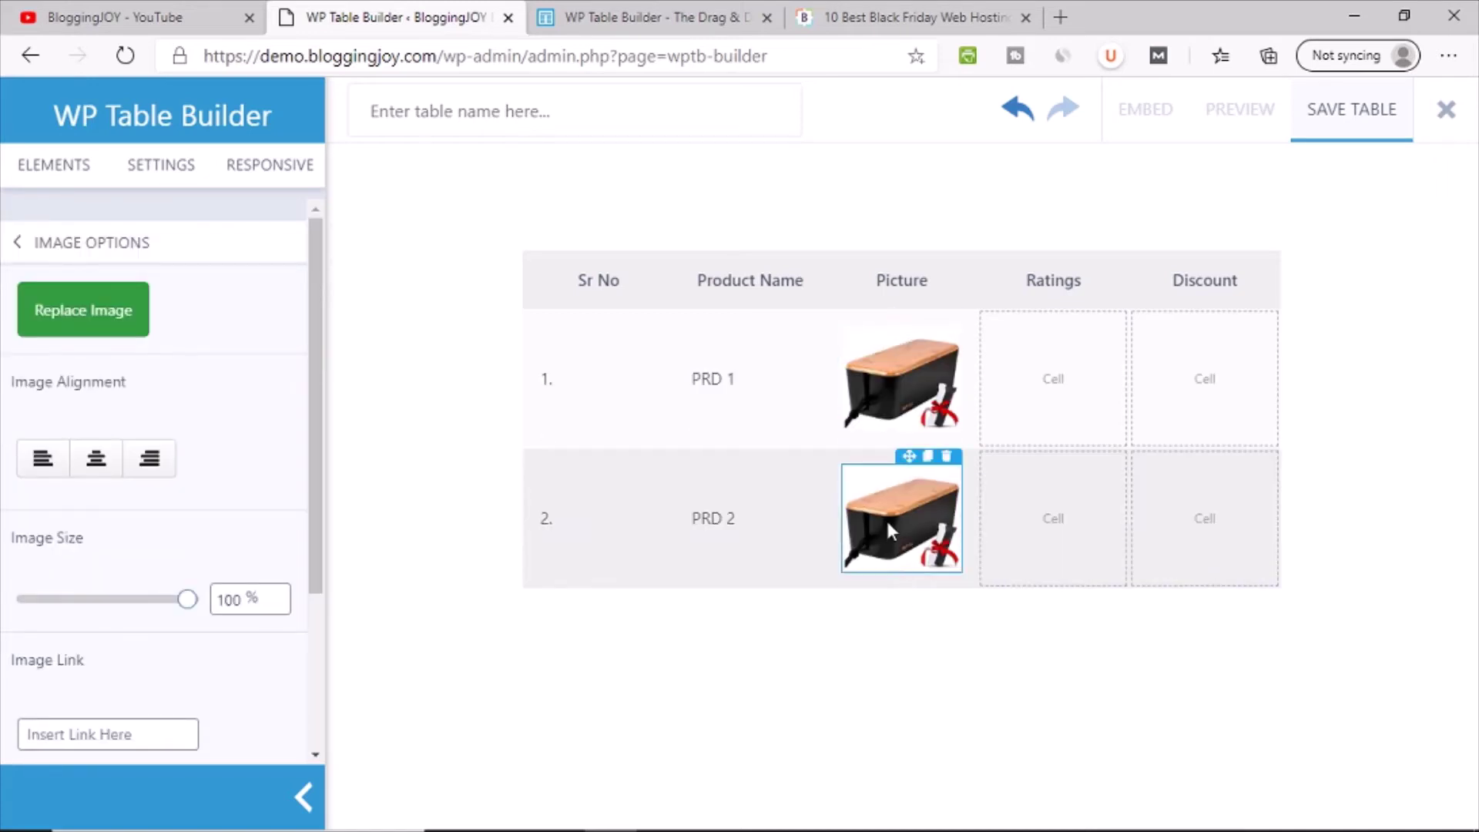
left_click(126, 317)
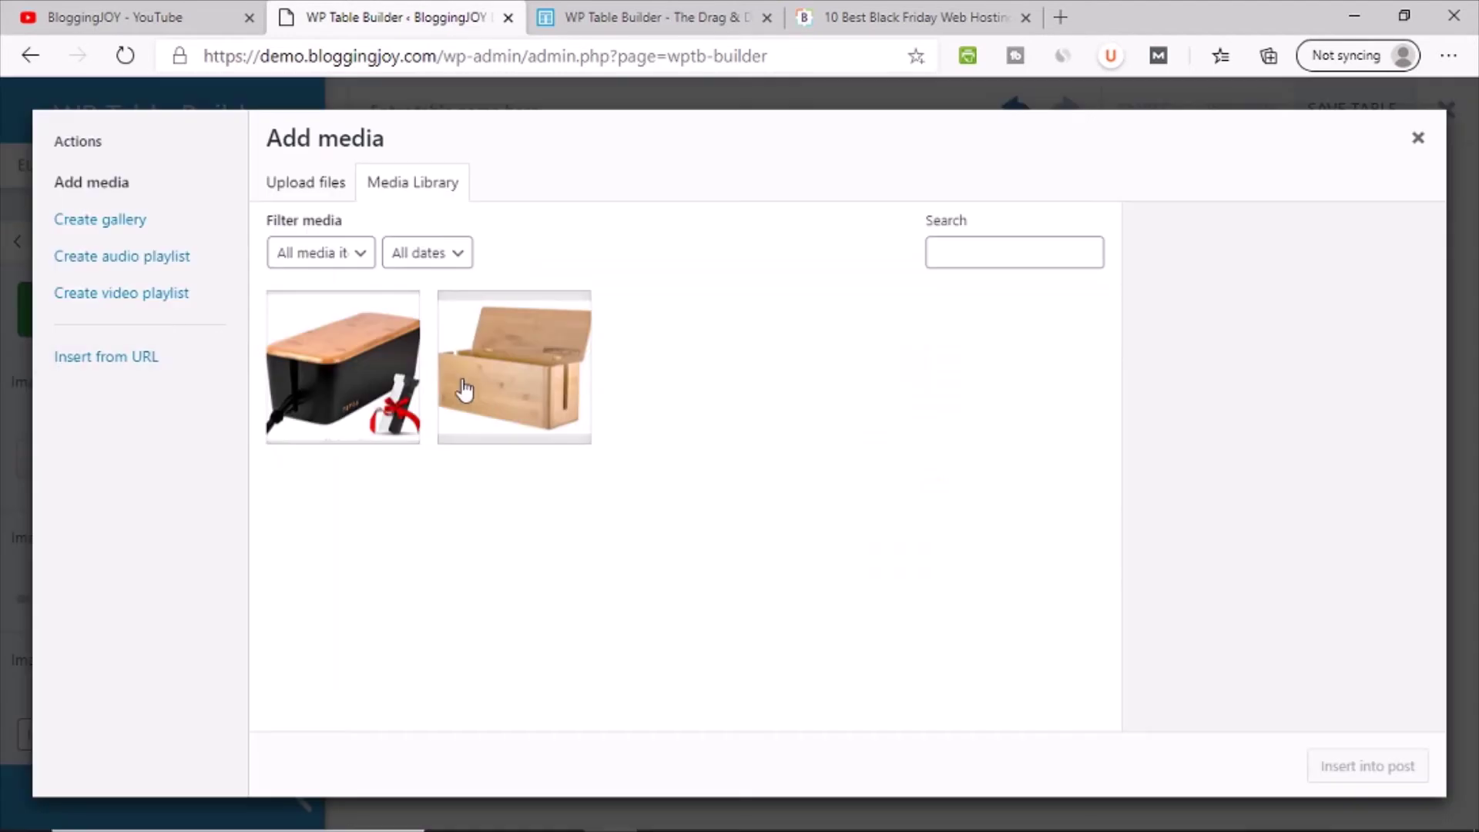
left_click(490, 379)
left_click(1367, 766)
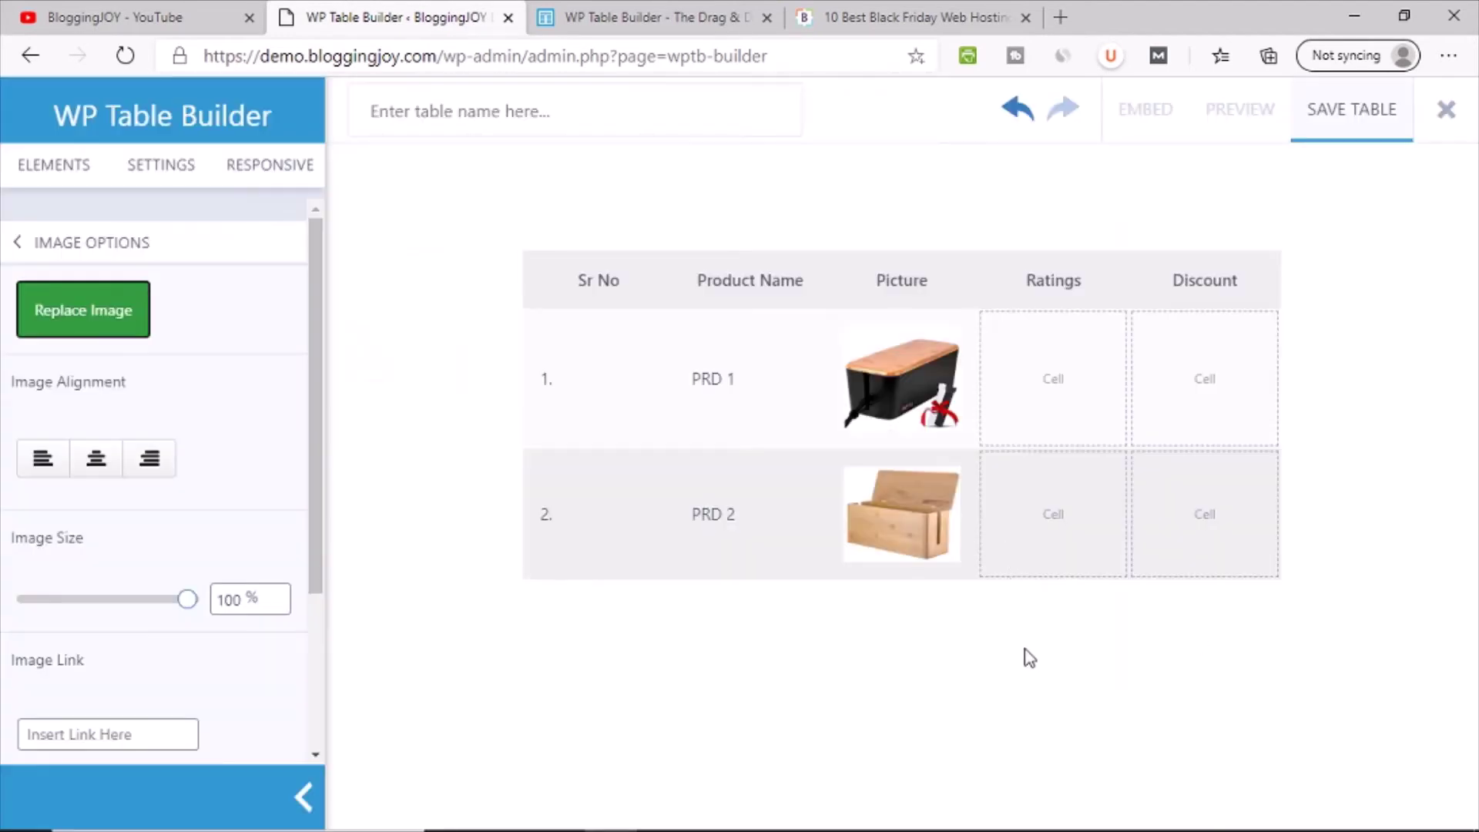
left_click(678, 390)
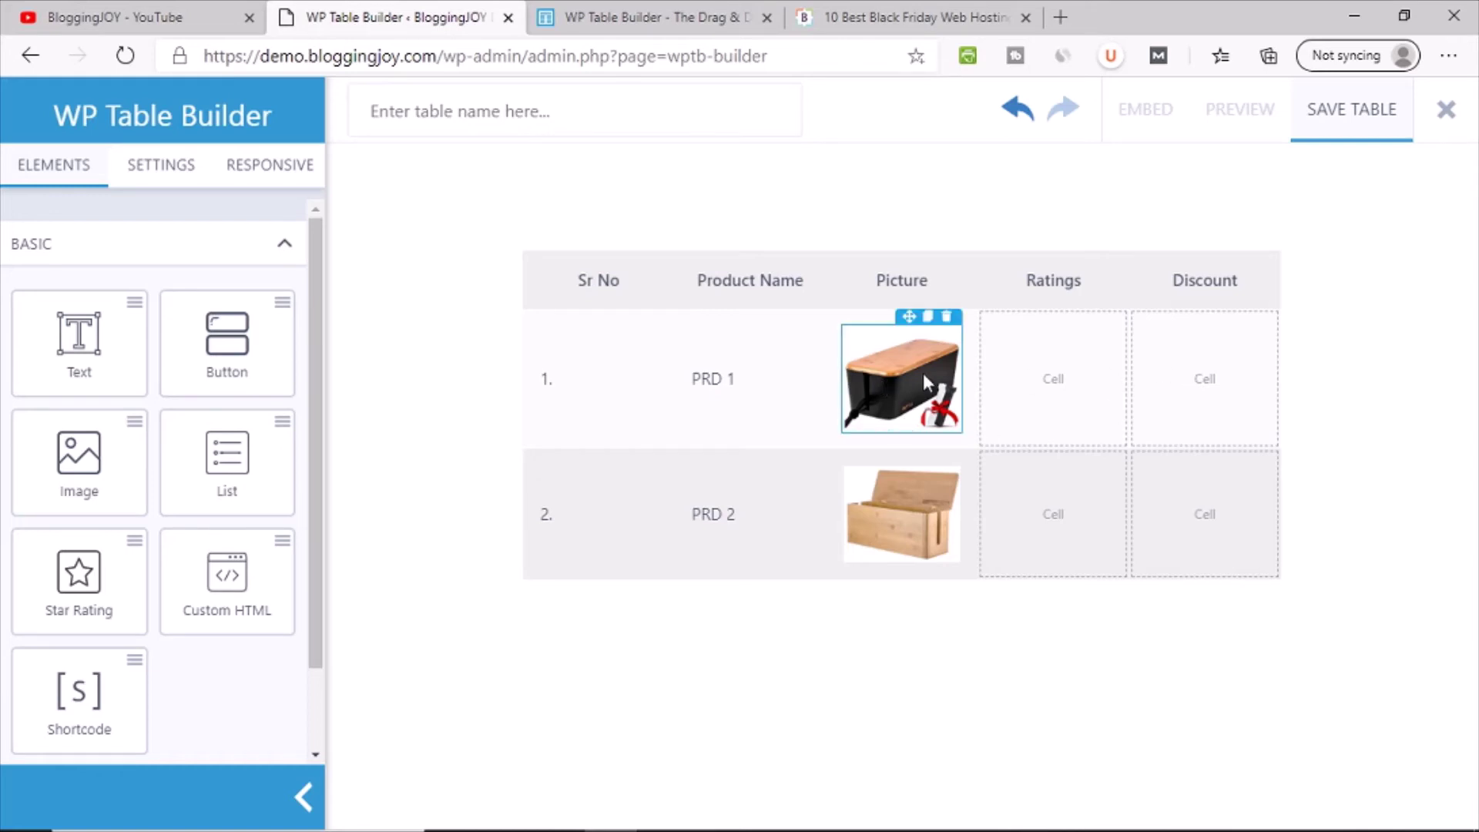
- Try reducing the PRD 1 picture's image size to 70%
left_click(943, 432)
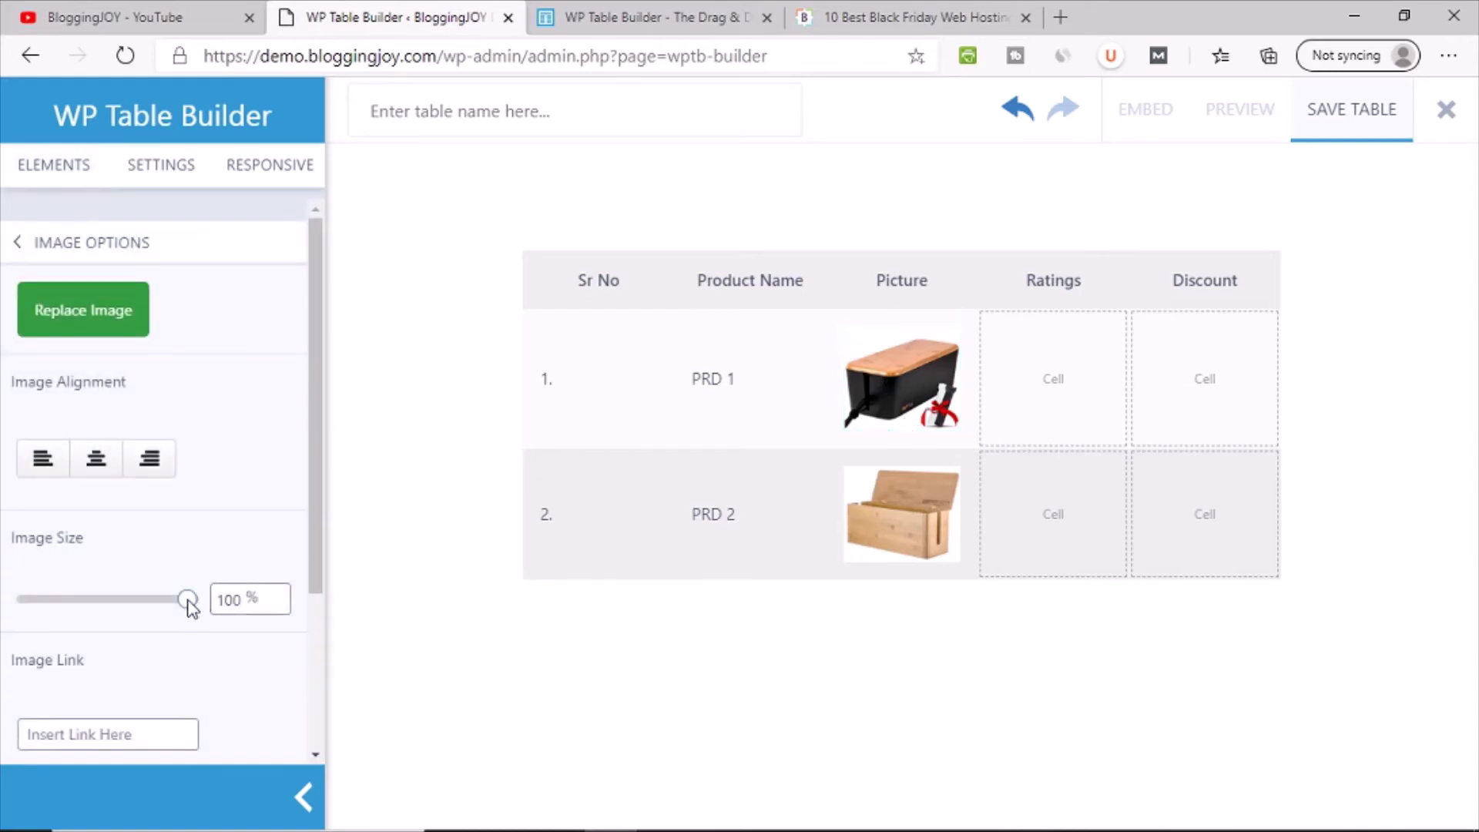
left_click_drag(190, 609, 141, 607)
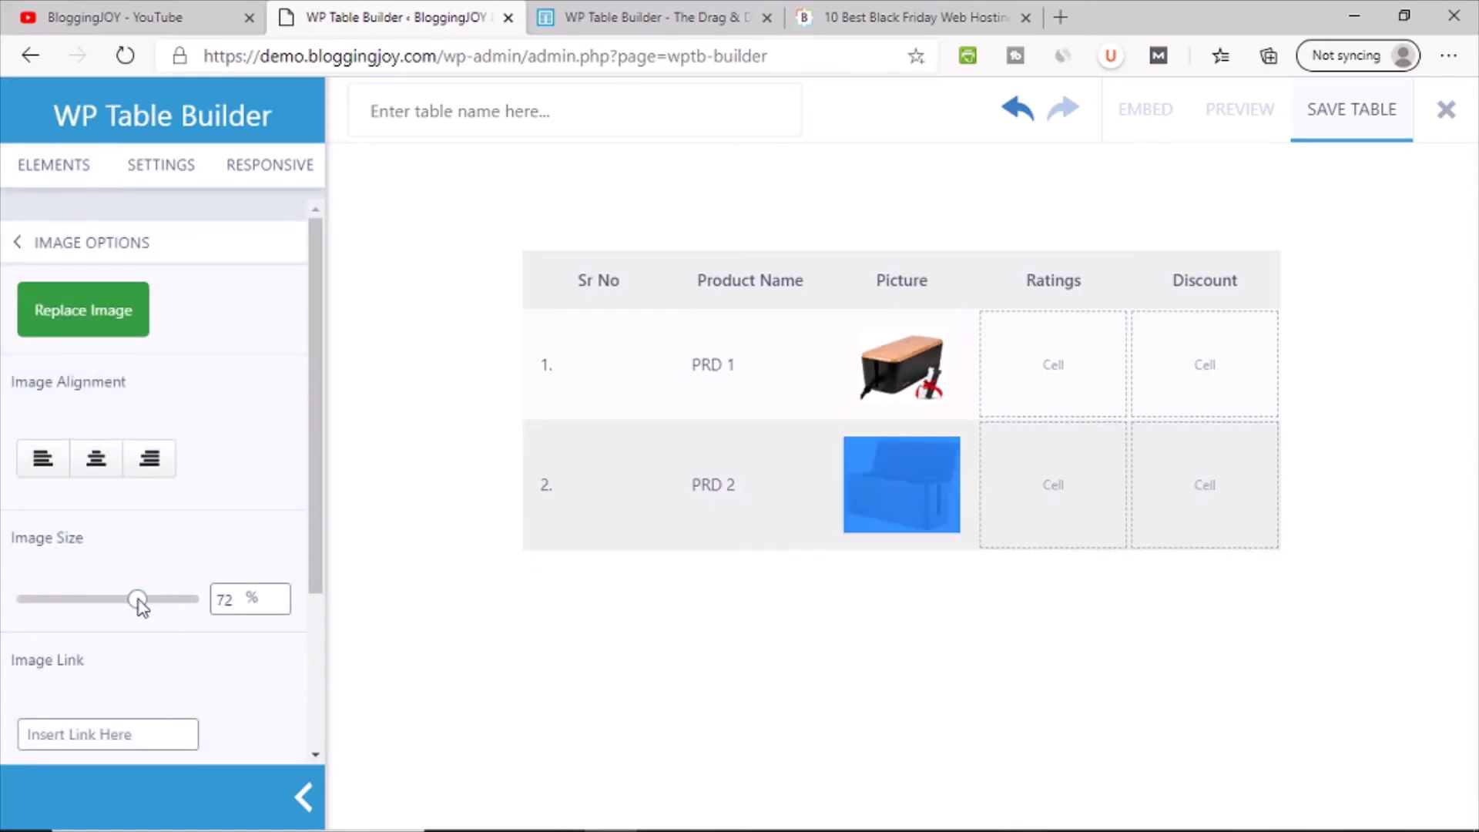
left_click(449, 663)
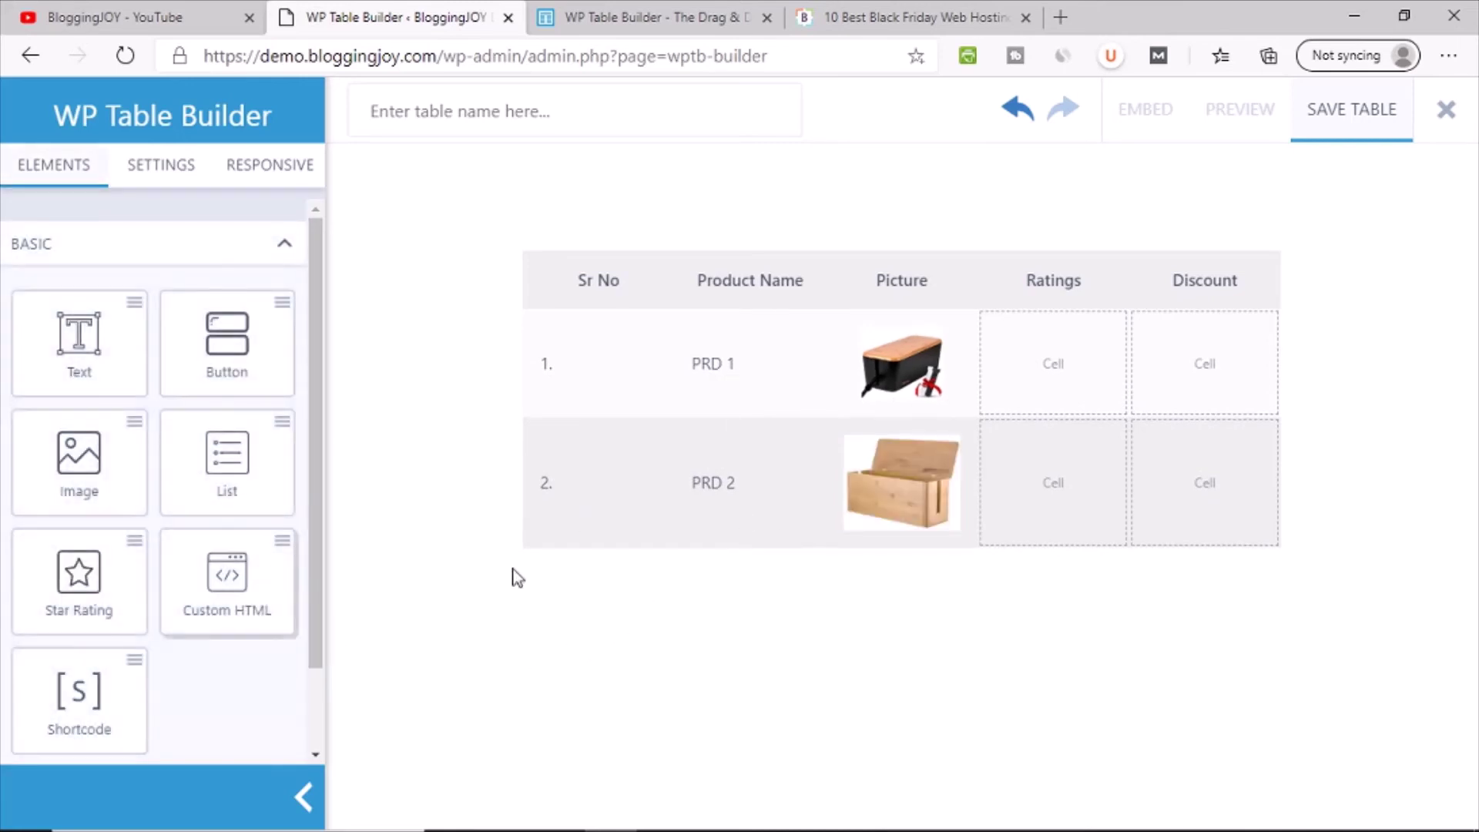
- Set the PRD 1 picture's image size to 100%, trying 10% in between for comparison
left_click(902, 366)
left_click(219, 605)
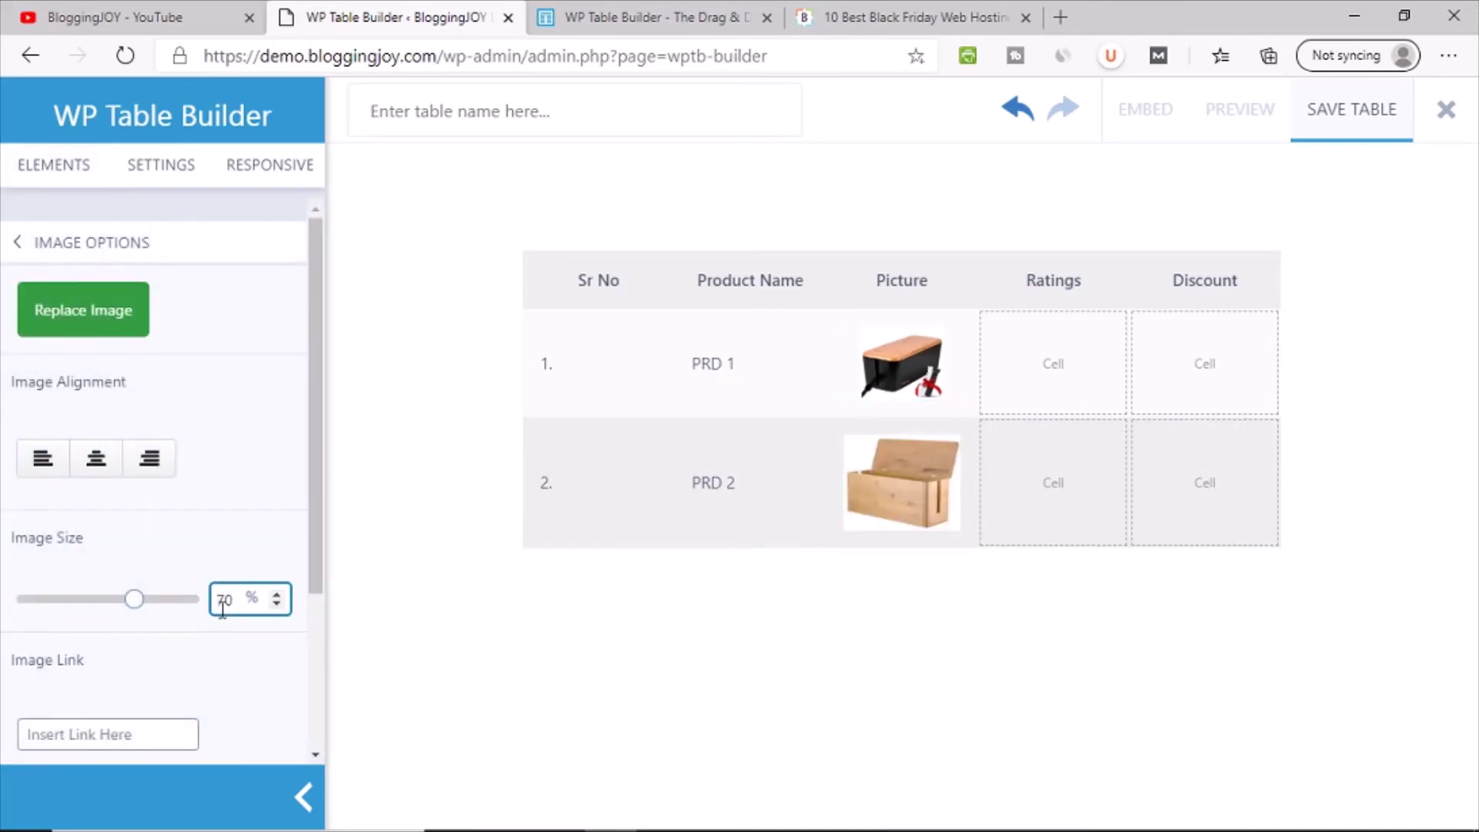
key("Delete")
key("Delete")
type("100")
key("BackSpace")
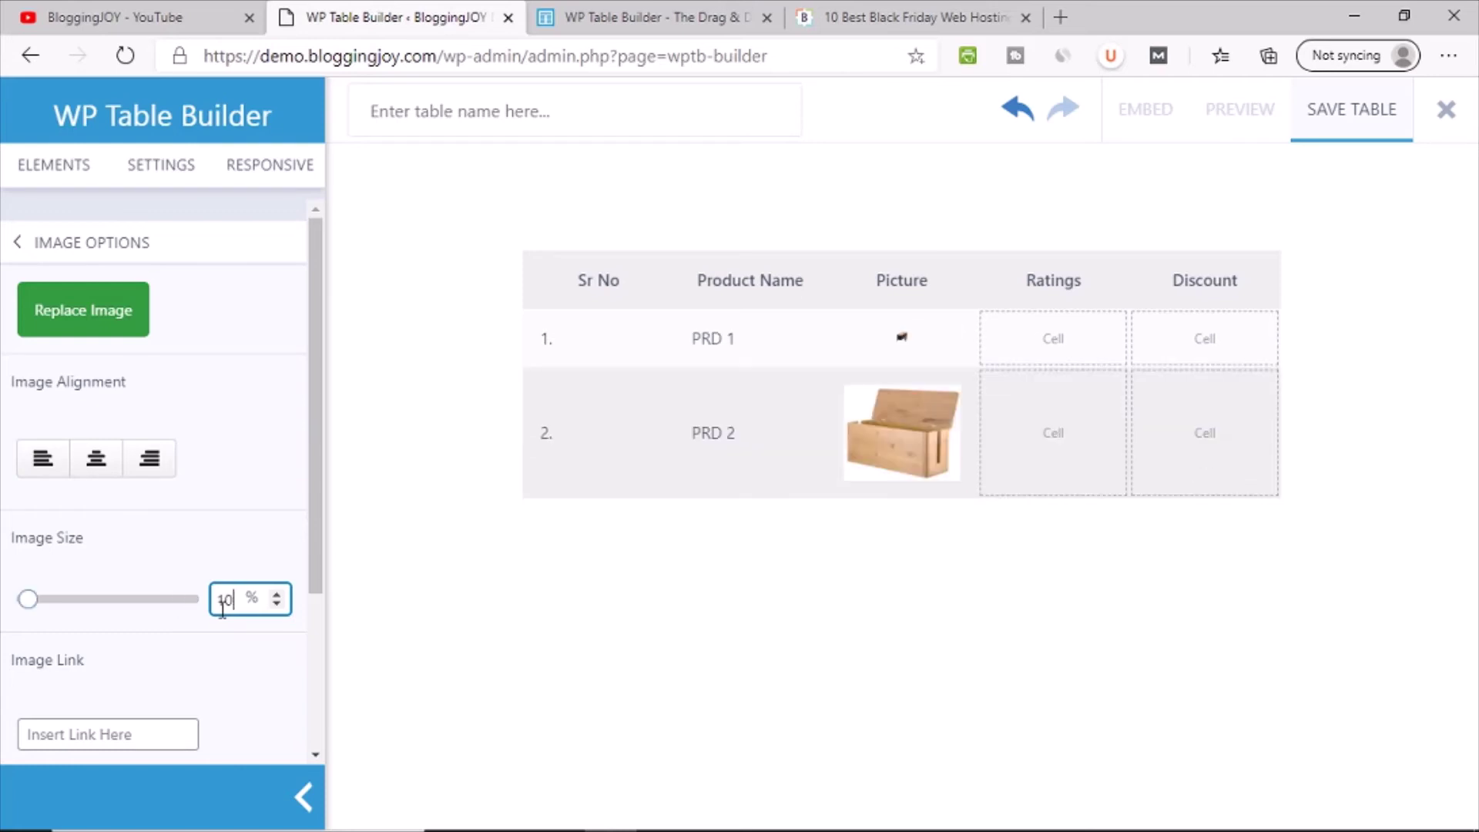
type("0")
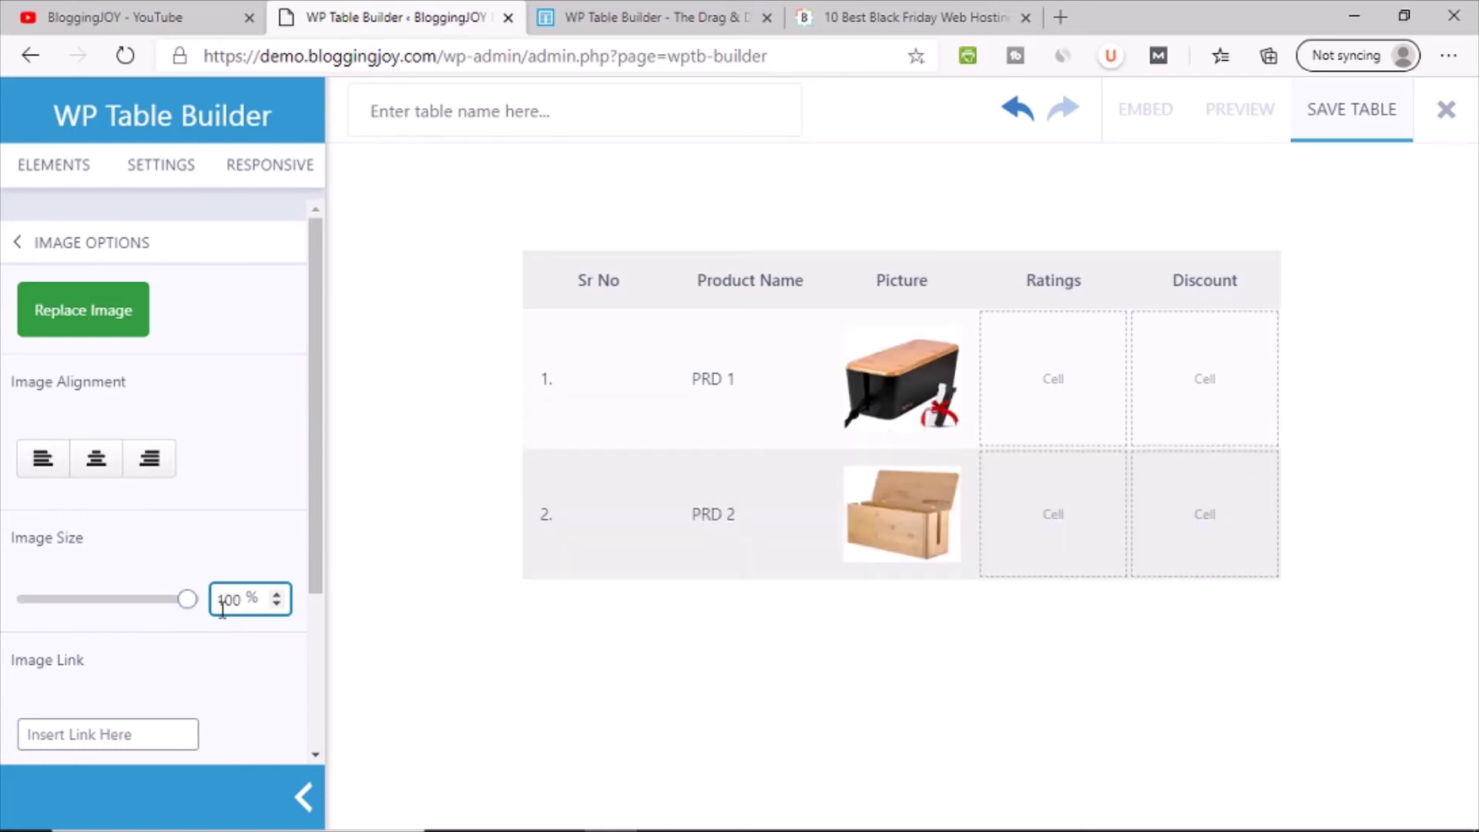
key("BackSpace")
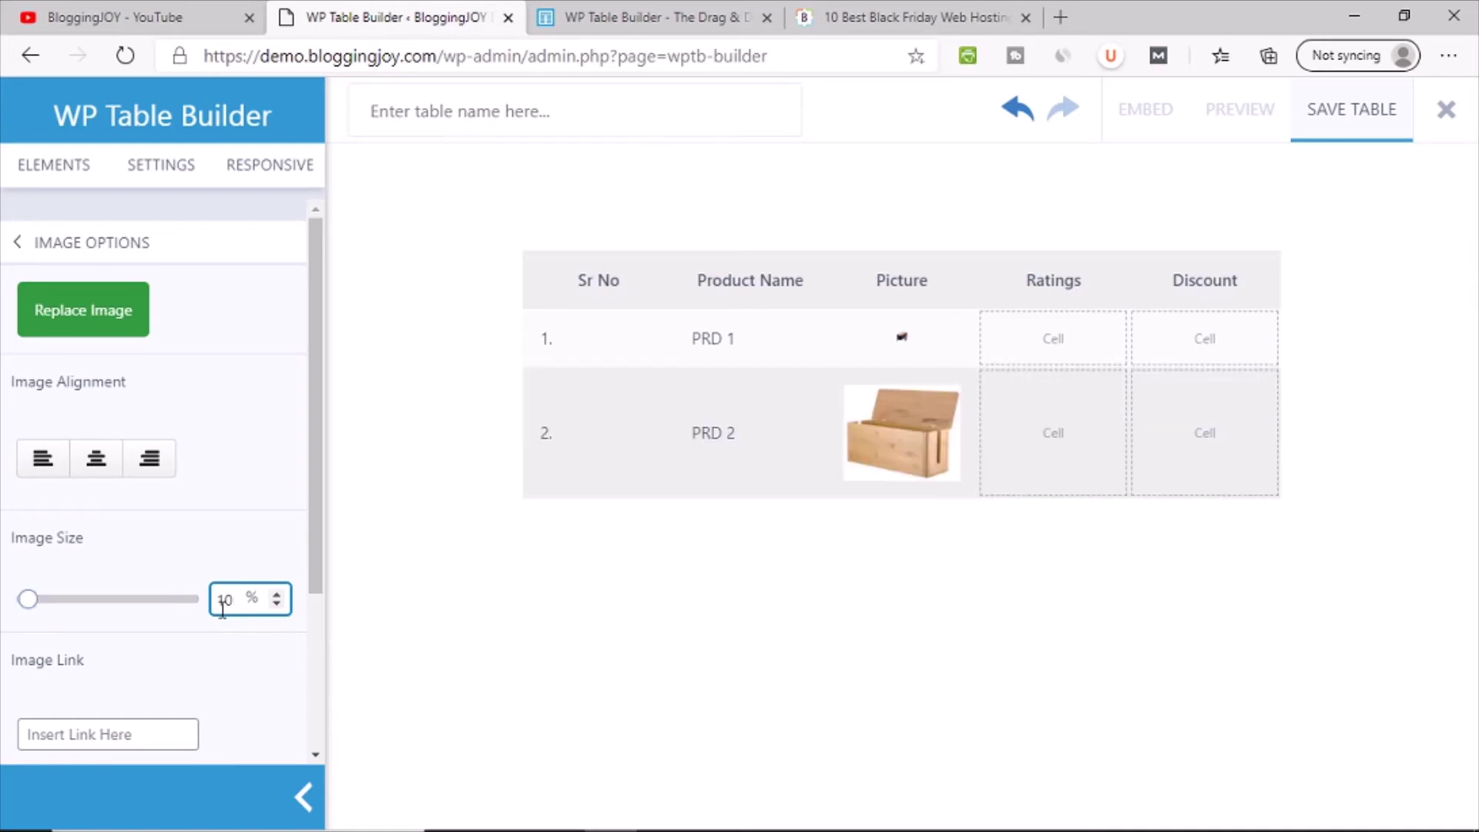
type("0")
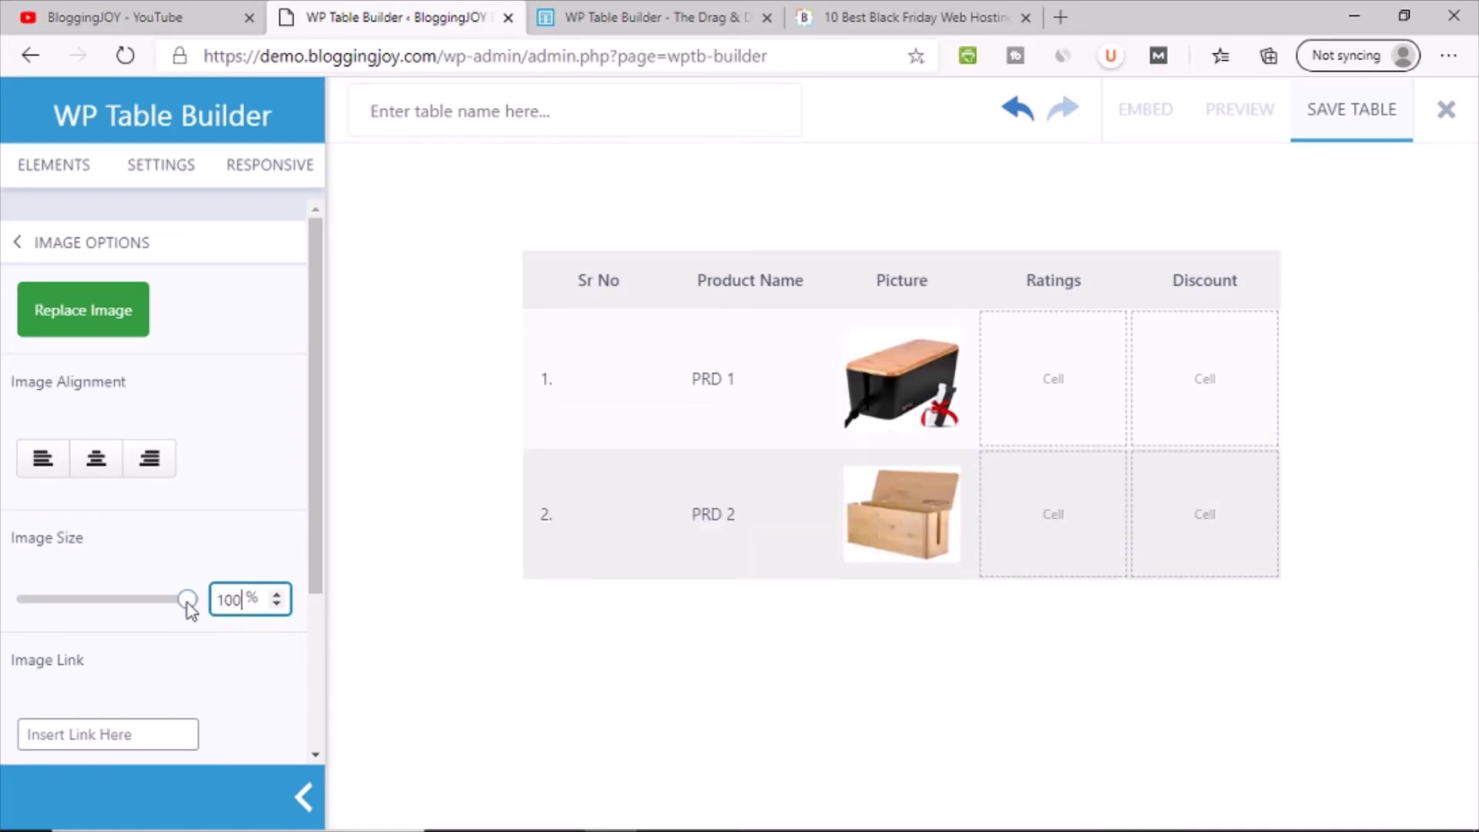
- Reduce the image size of both the PRD 1 and PRD 2 pictures to about 70%
left_click_drag(189, 601, 138, 617)
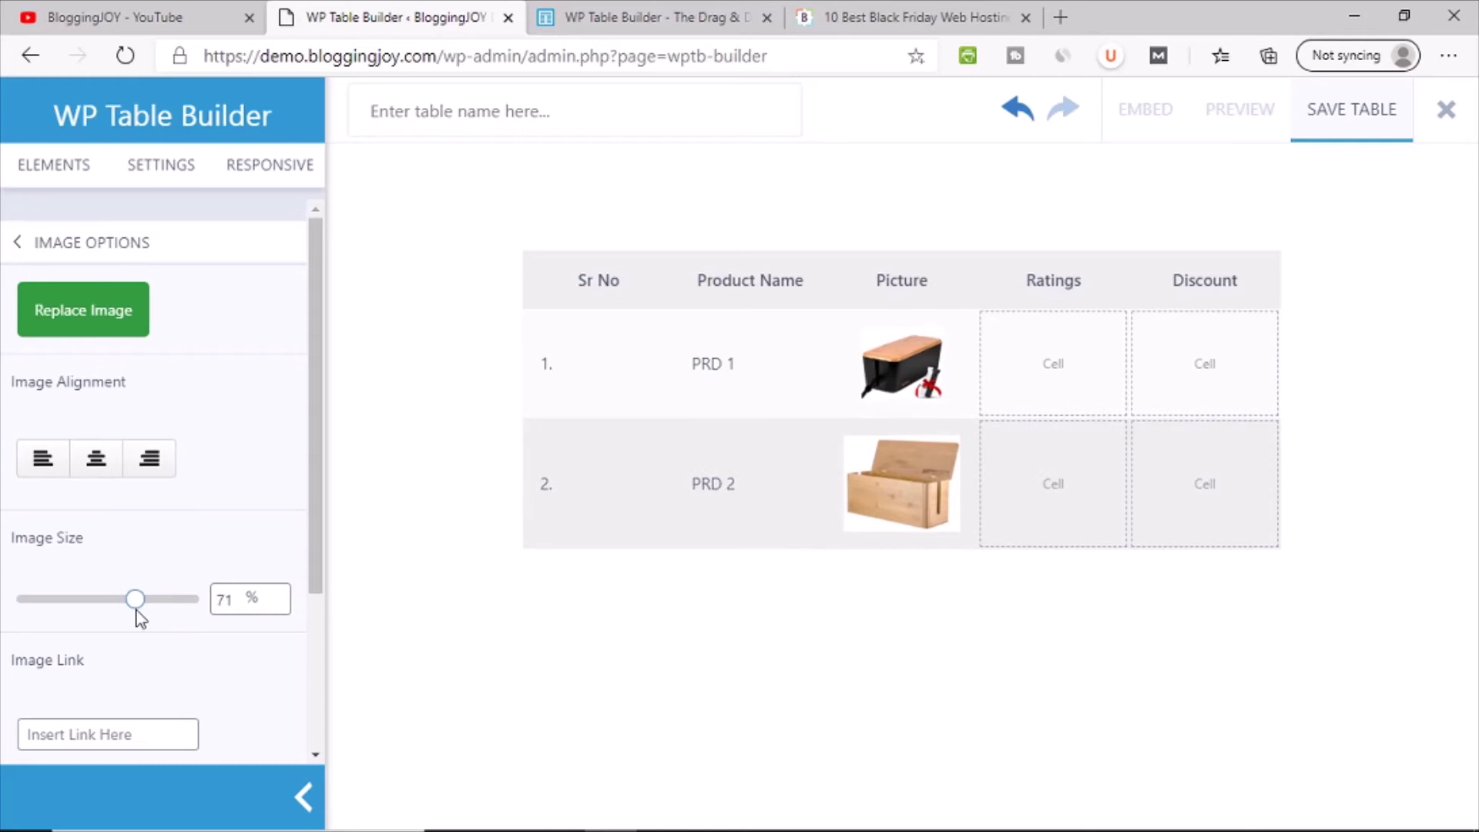
left_click(876, 494)
left_click_drag(191, 609, 135, 607)
left_click(738, 621)
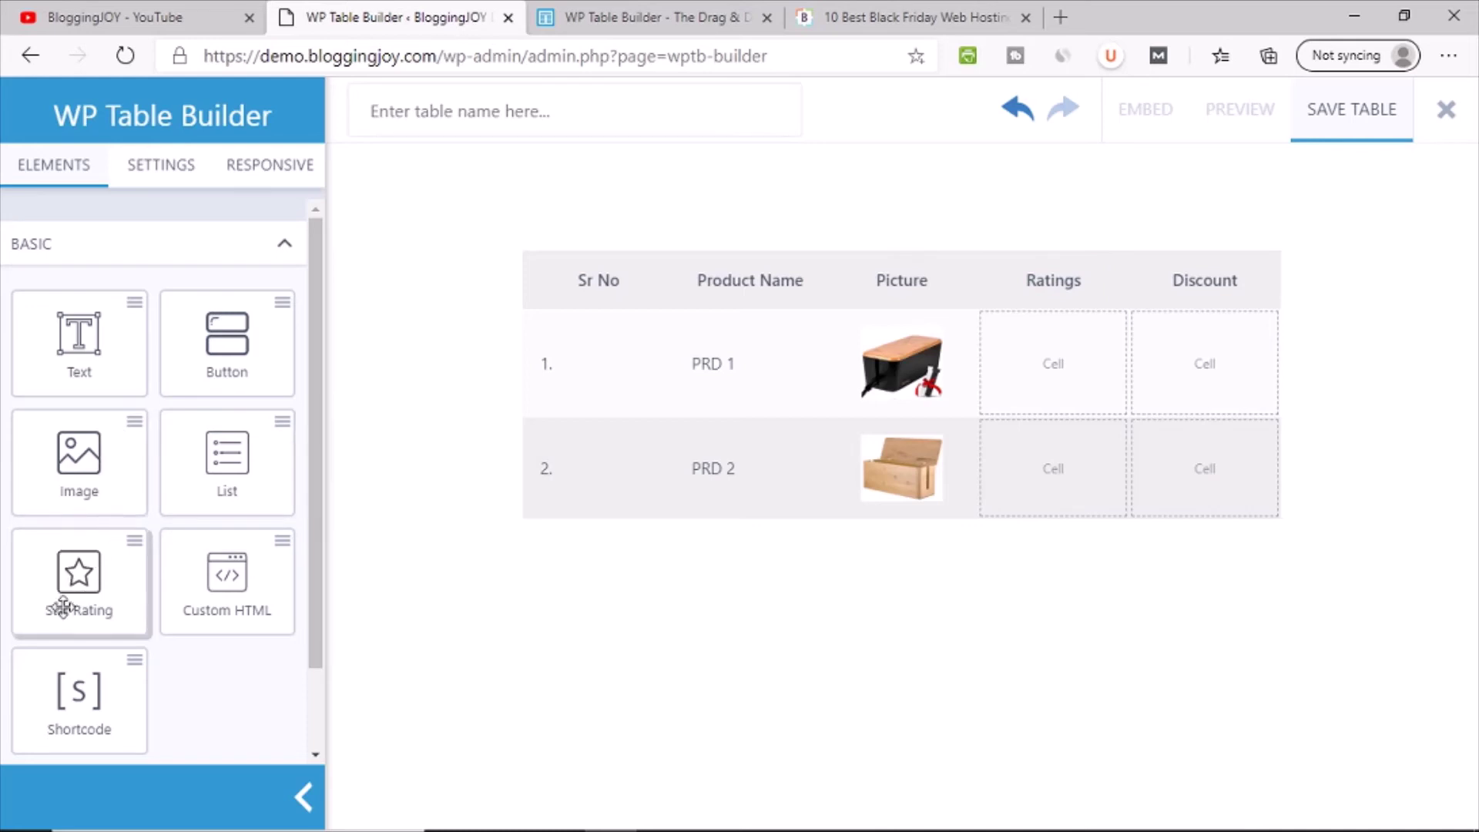
- Add a star rating to the PRD 1 row's Ratings cell, fill its stars, and duplicate it into the PRD 2 row's Ratings cell
left_click_drag(60, 585, 1069, 369)
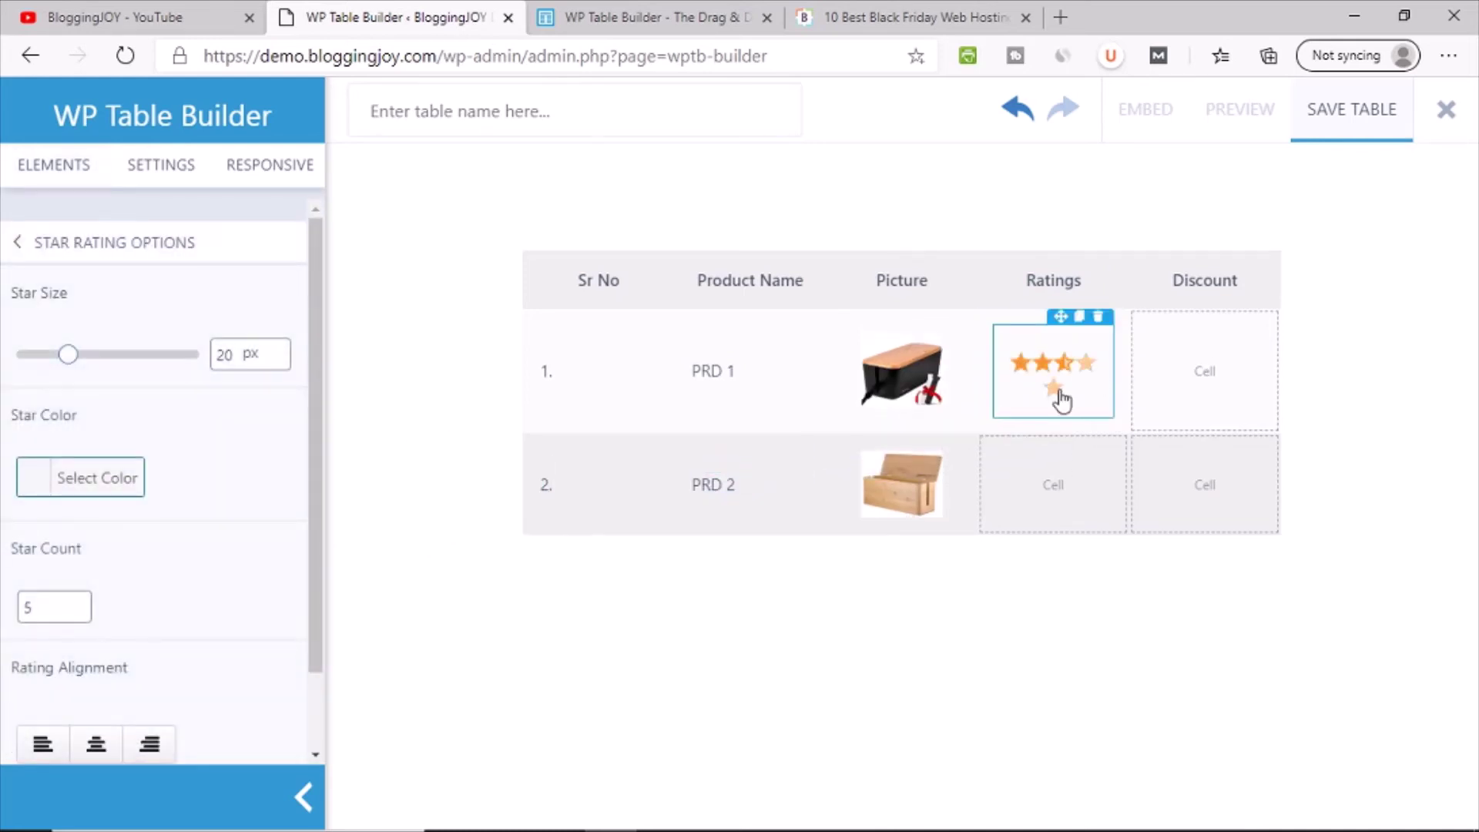
left_click(1051, 389)
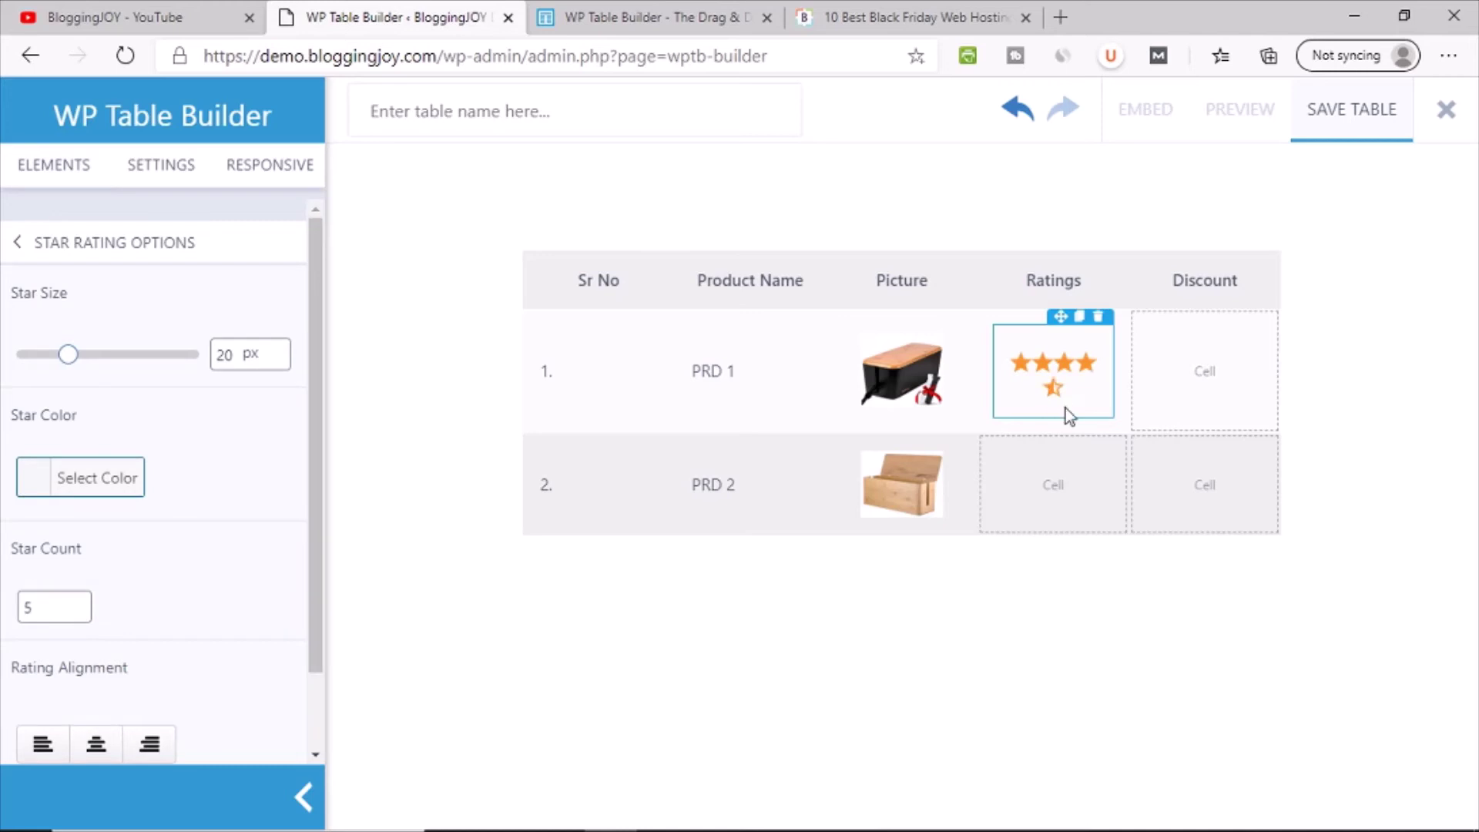
left_click(1081, 318)
mouse_move(1053, 455)
left_mouse_down()
mouse_move(1033, 548)
mouse_move(1047, 543)
left_mouse_up()
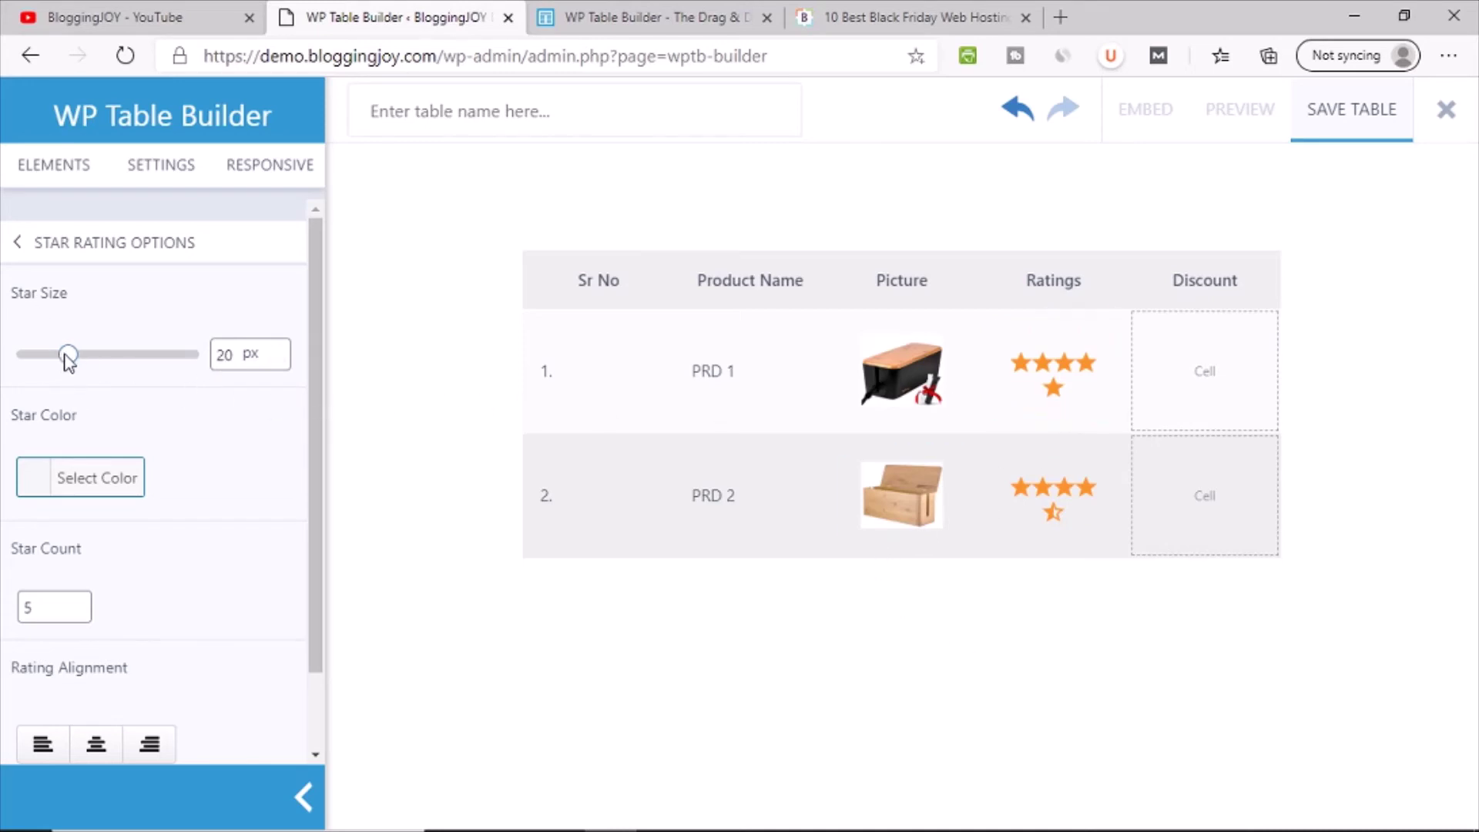
- Configure the PRD 1 rating with 17 px stars and a shown number rating, lowering the star count to 4 and back to 5
left_click_drag(66, 355, 58, 357)
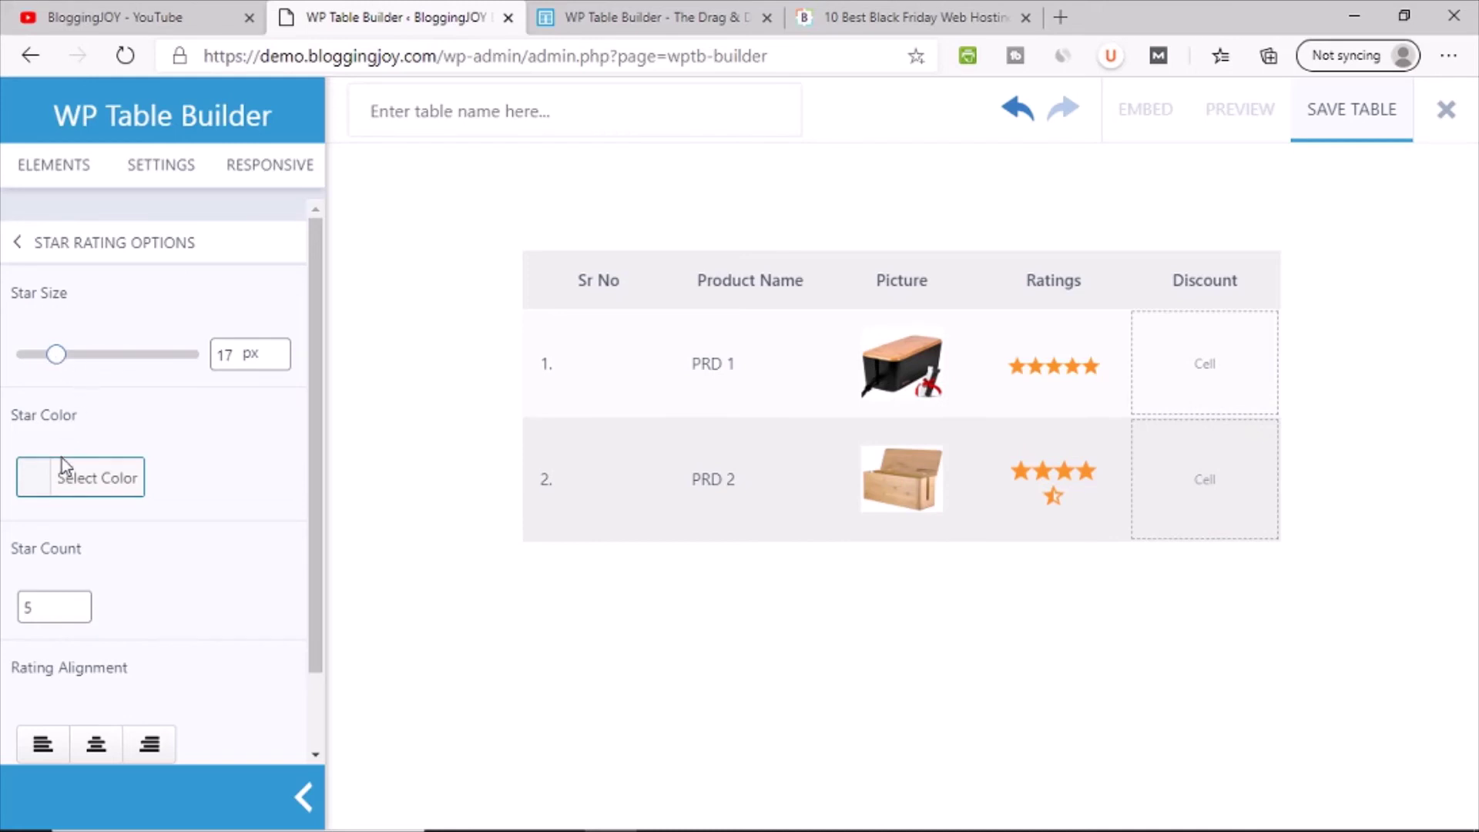
scroll(182, 547, "down", 1)
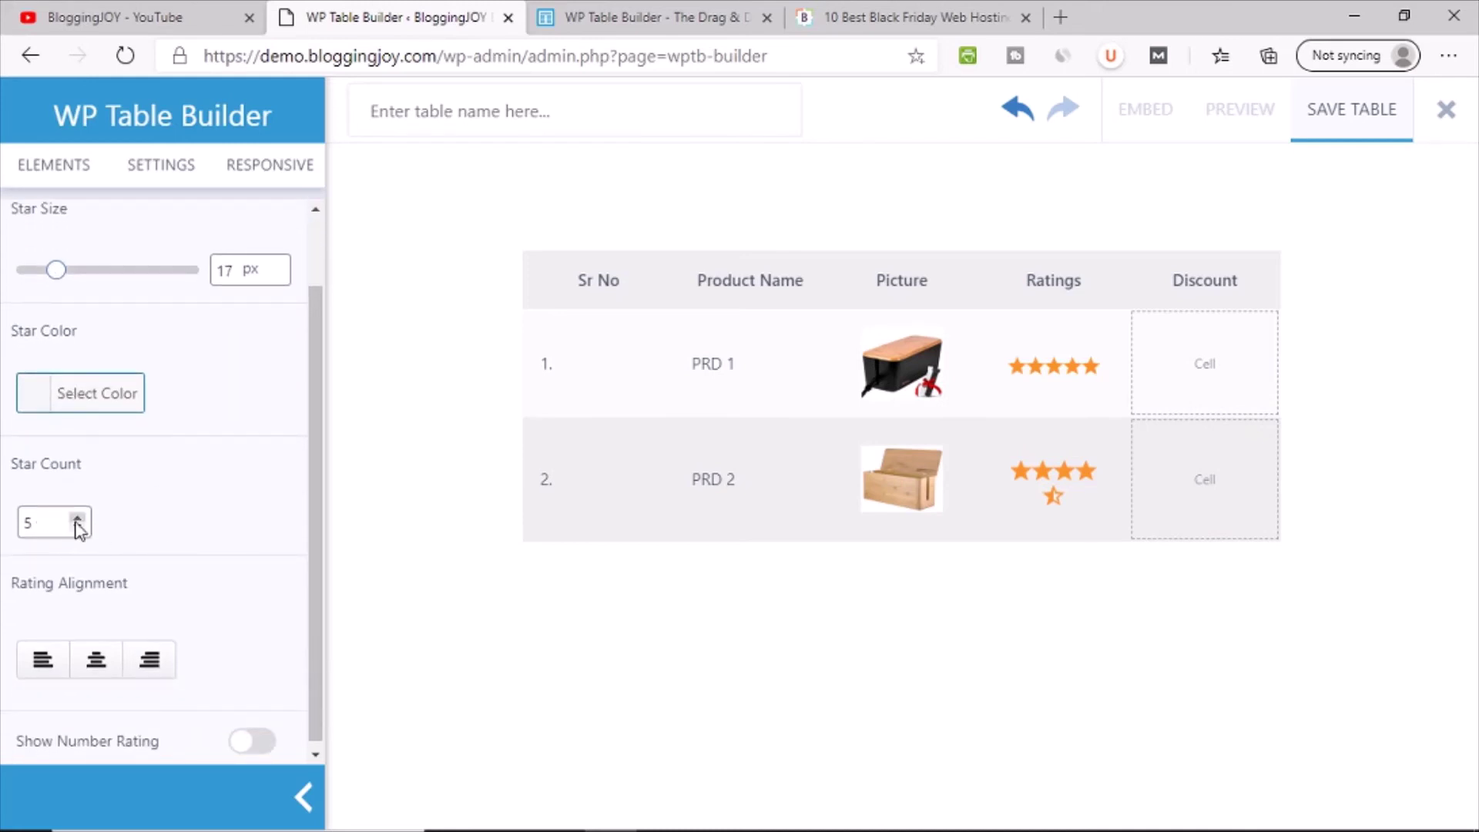
left_click(77, 527)
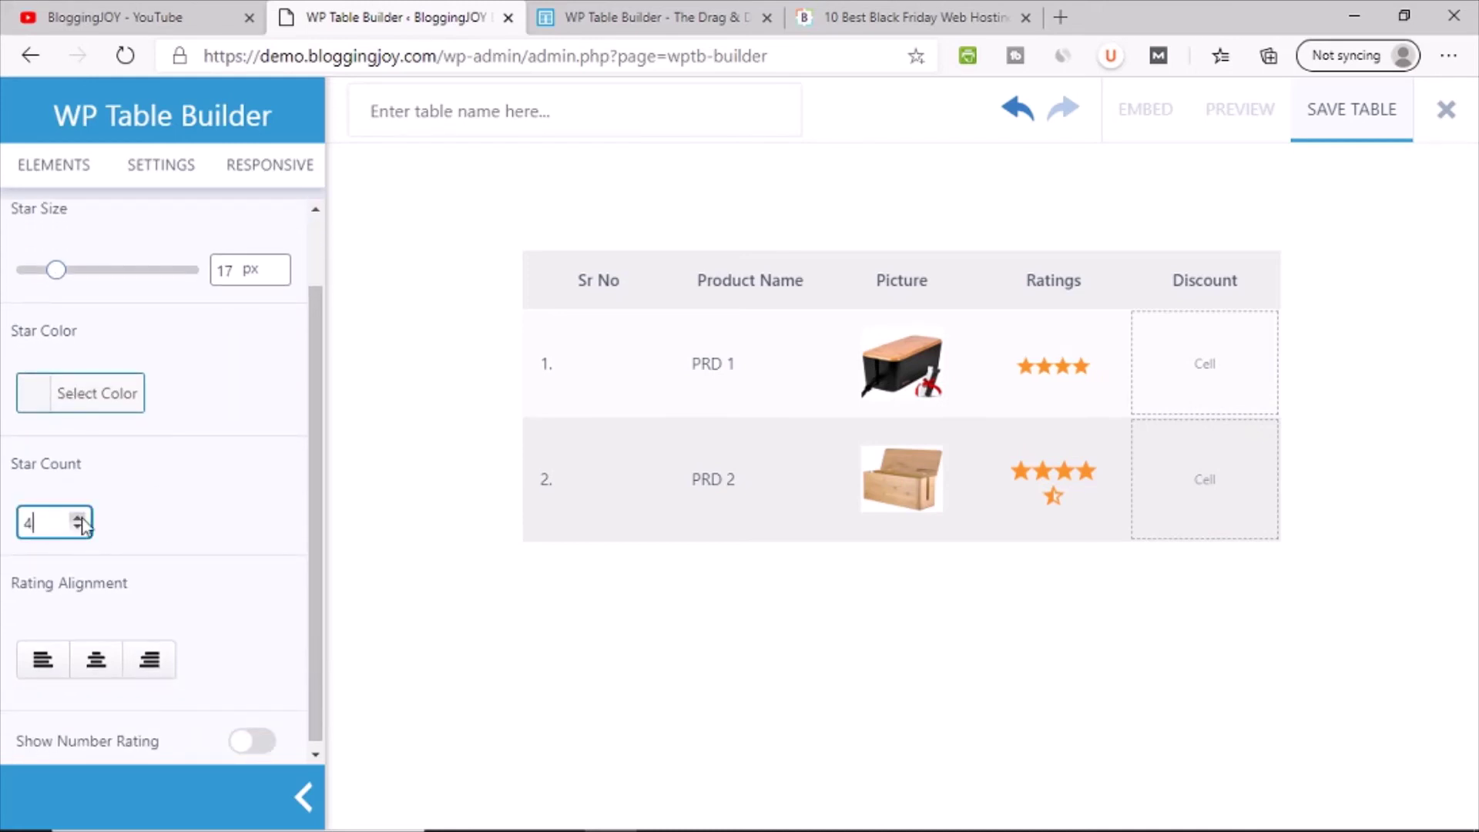
left_click(77, 517)
scroll(224, 554, "down", 1)
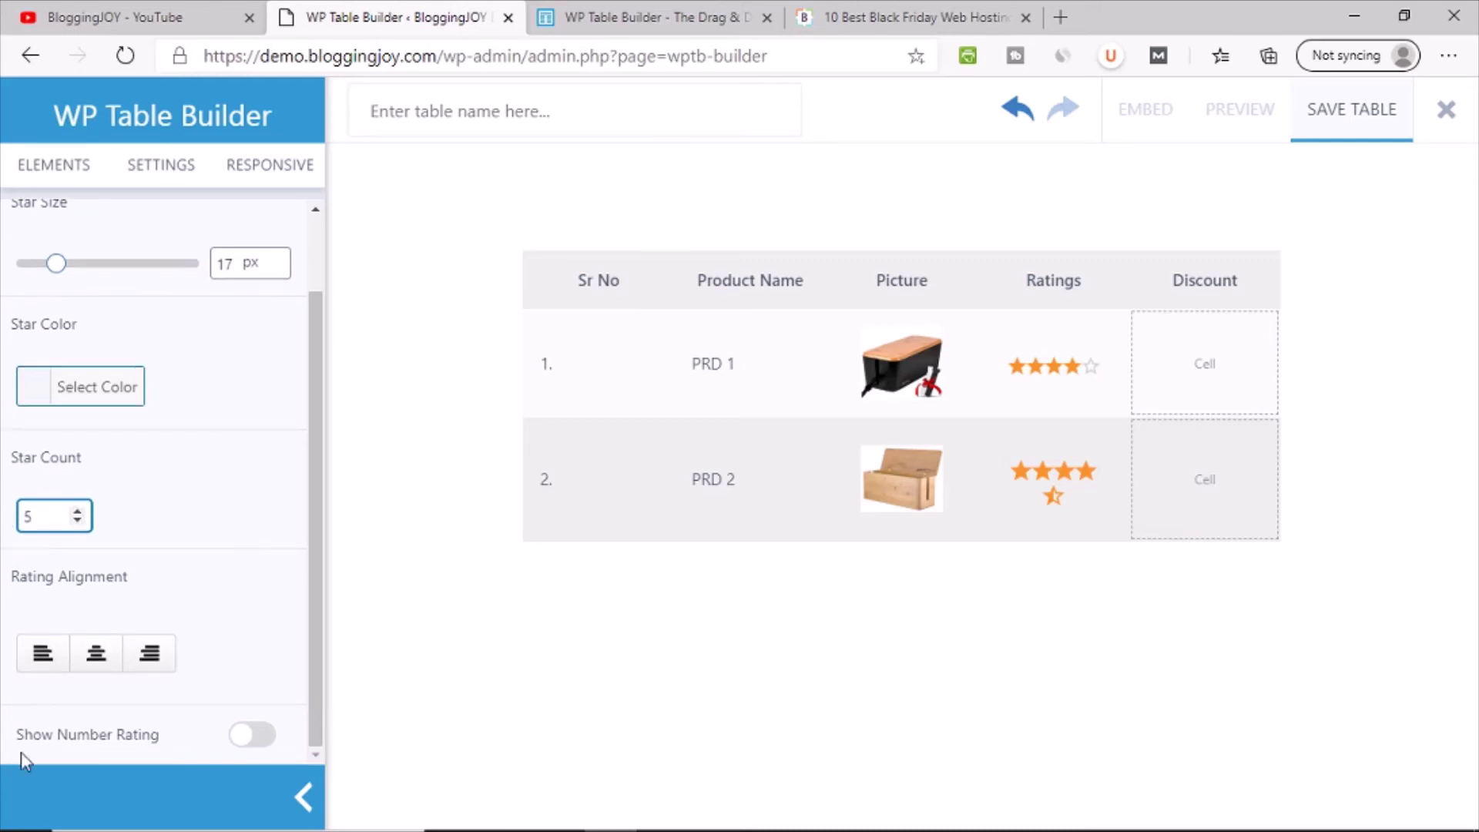
left_click(254, 735)
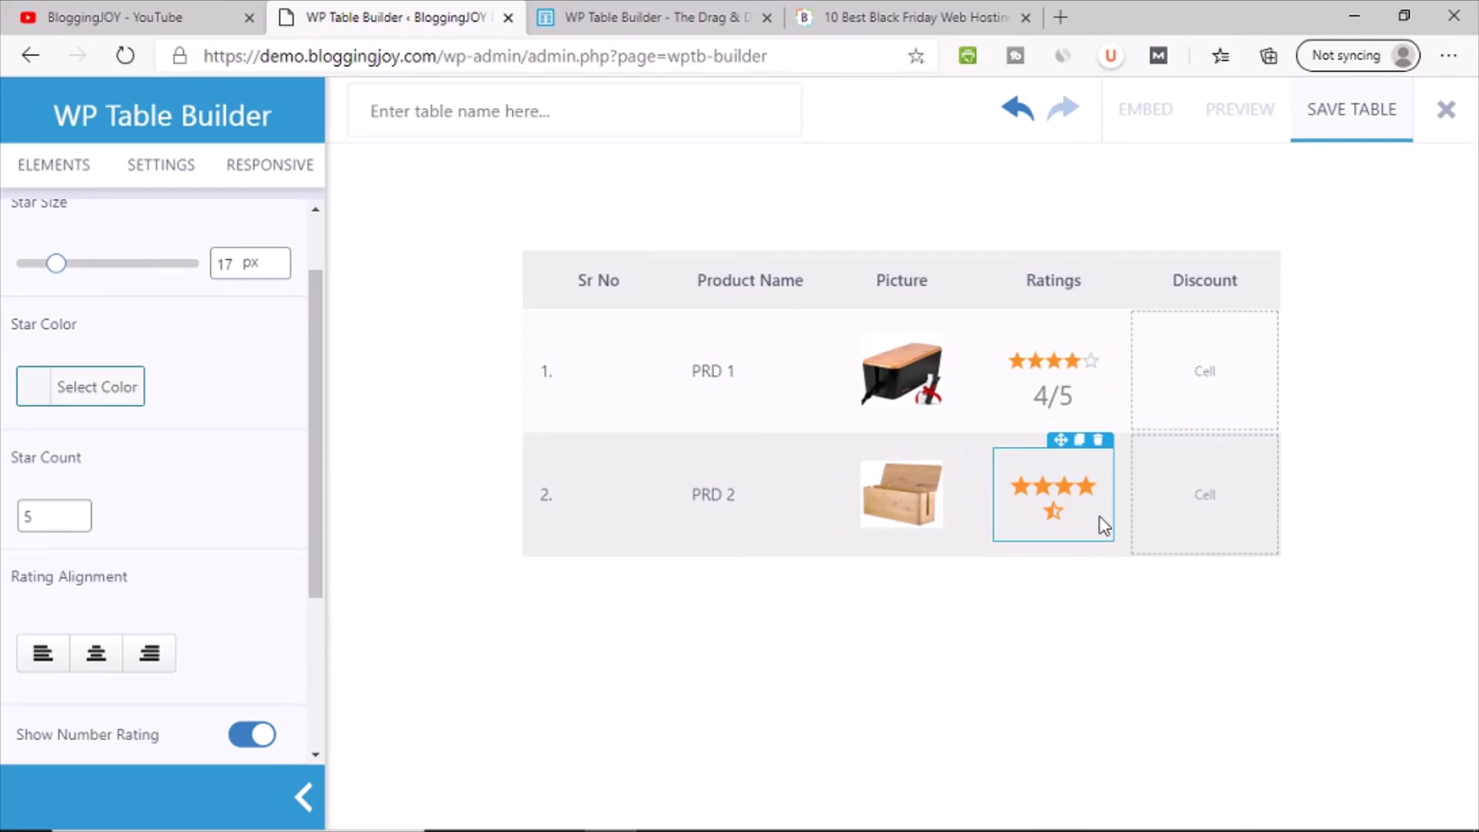
- Show the number rating for the PRD 2 star rating and set its star size to 17 px
left_click(1056, 514)
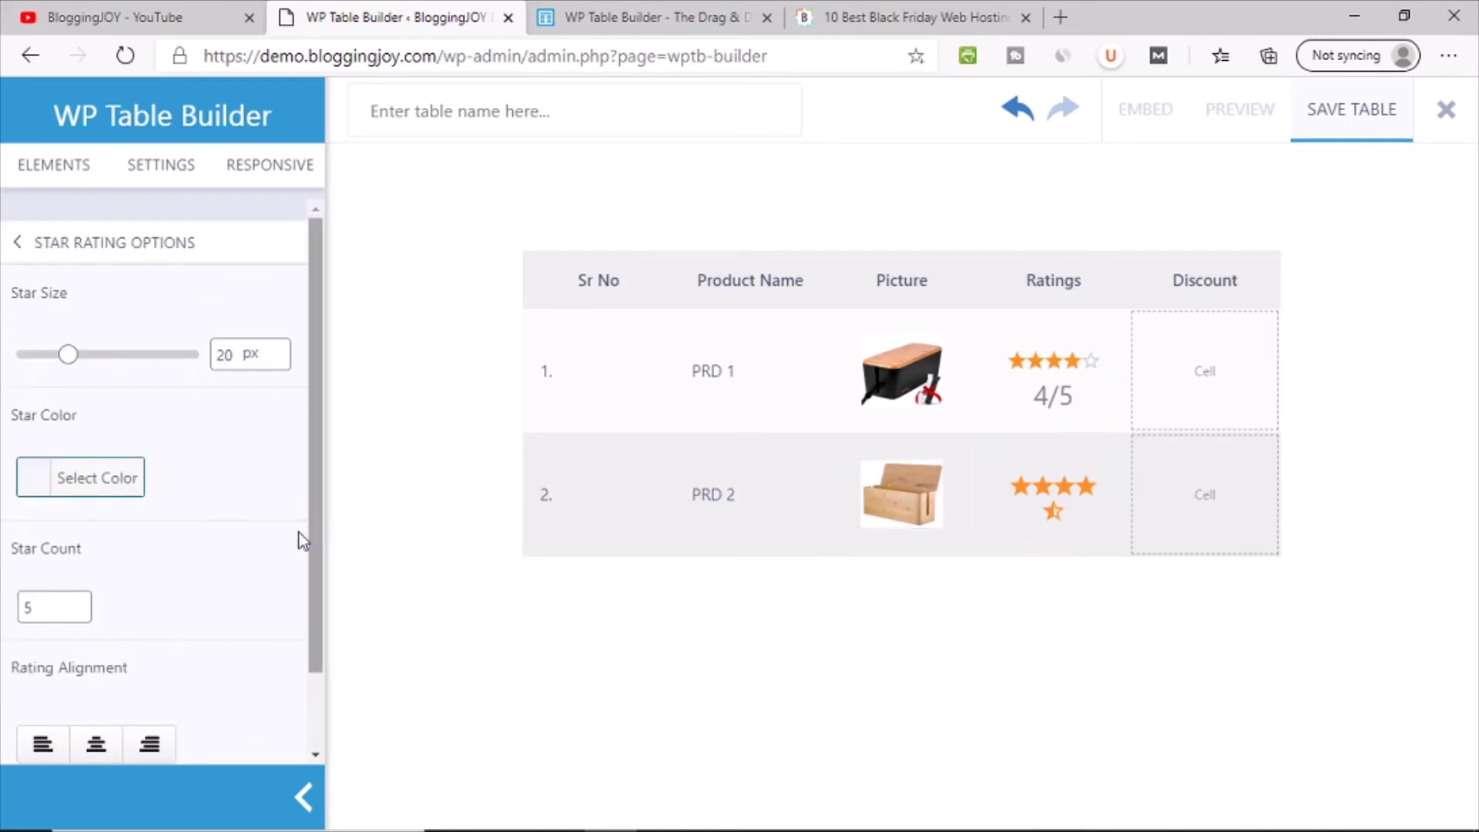
scroll(202, 587, "down", 2)
left_click(259, 738)
scroll(199, 510, "up", 2)
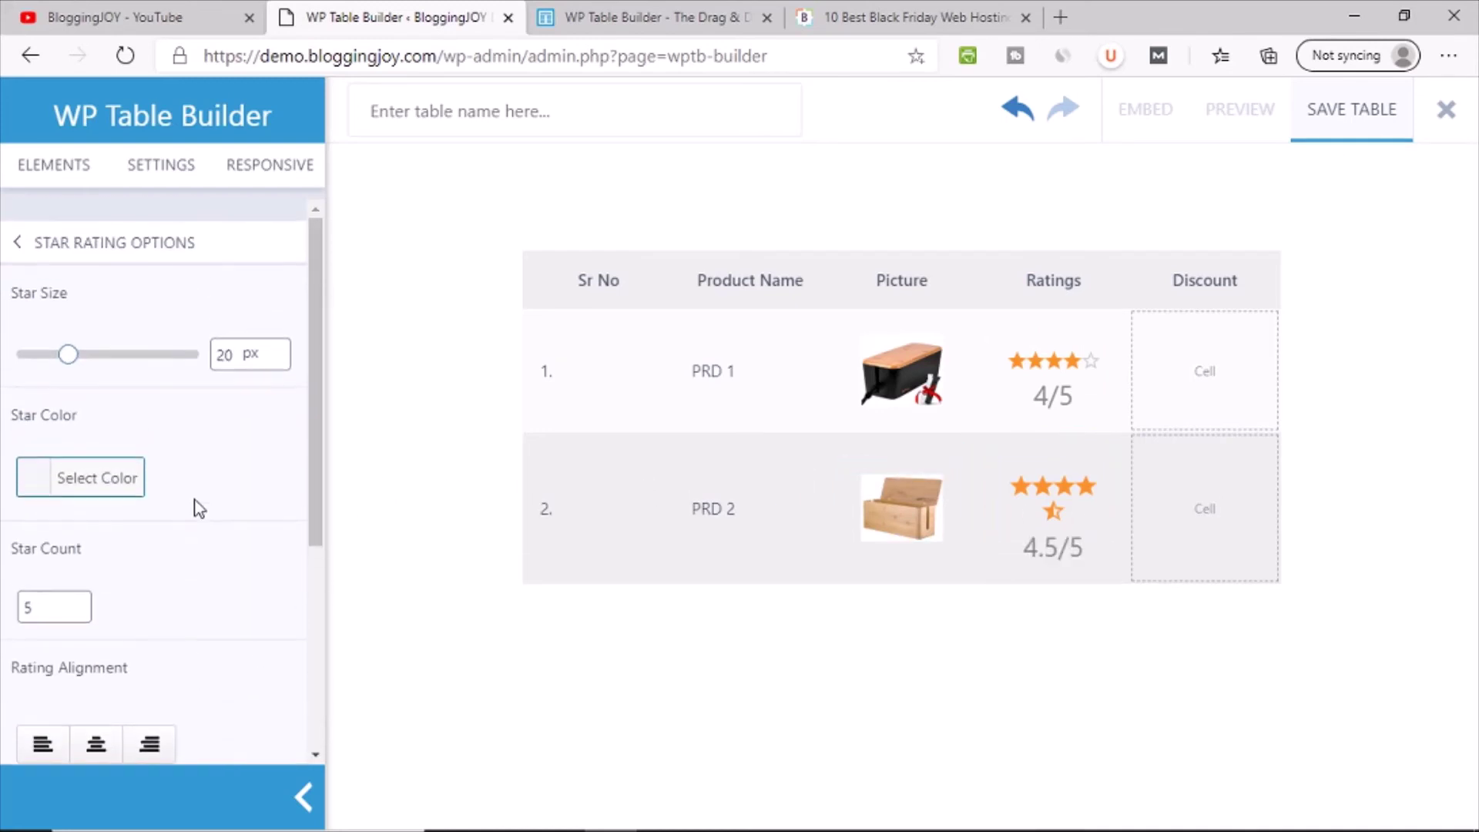
left_click_drag(68, 361, 57, 360)
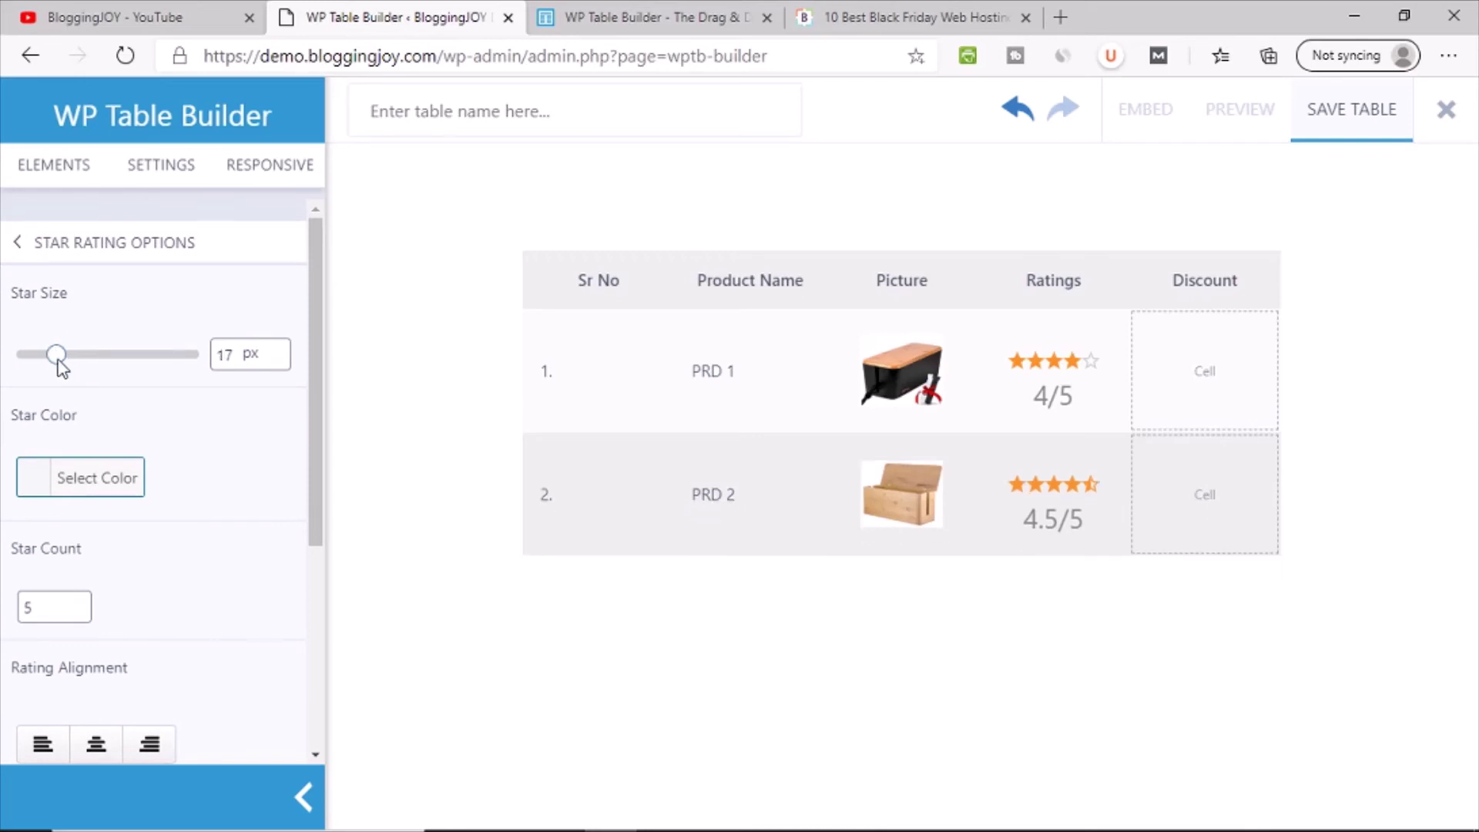
left_click(969, 610)
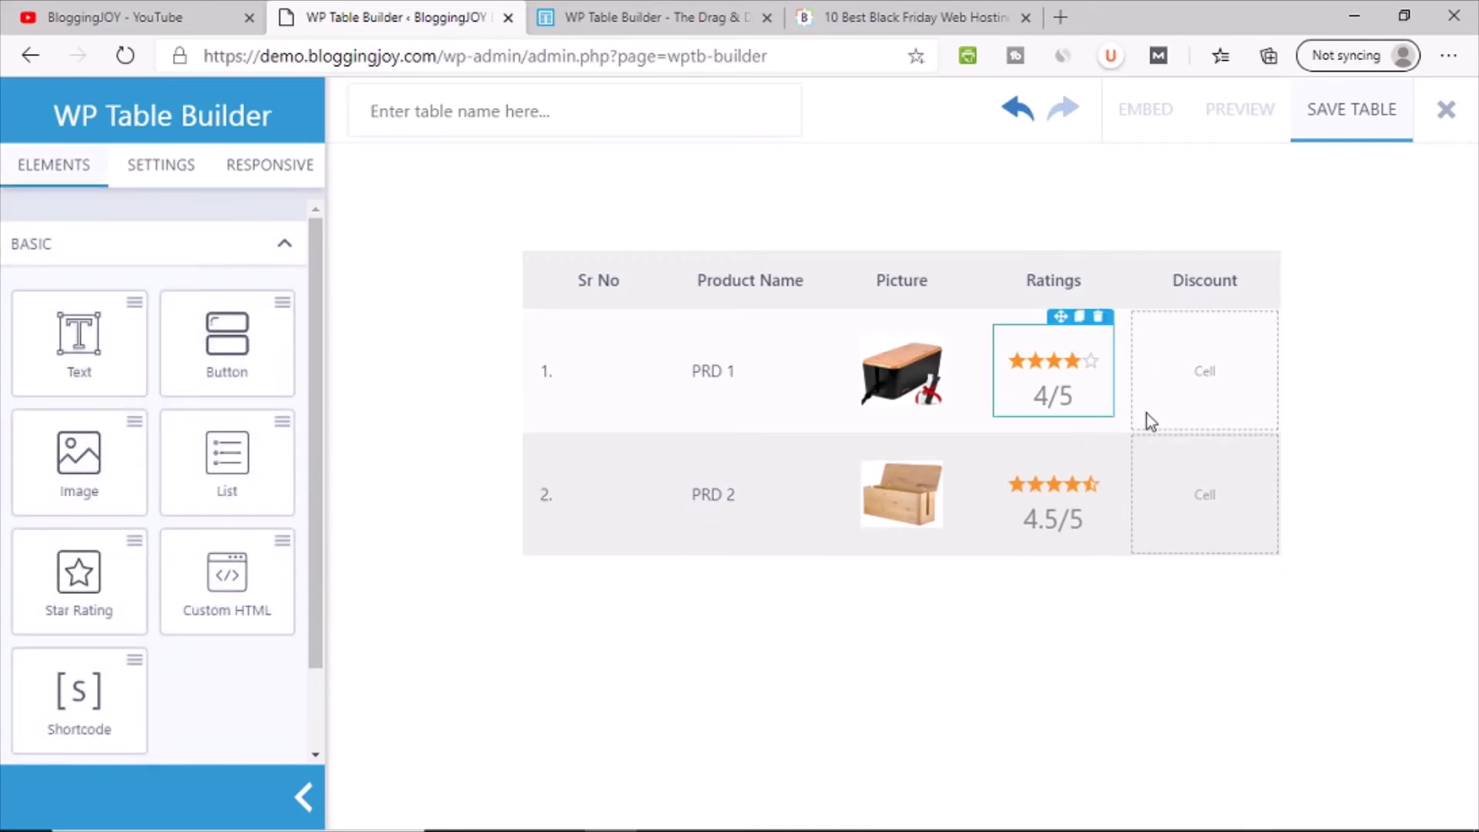
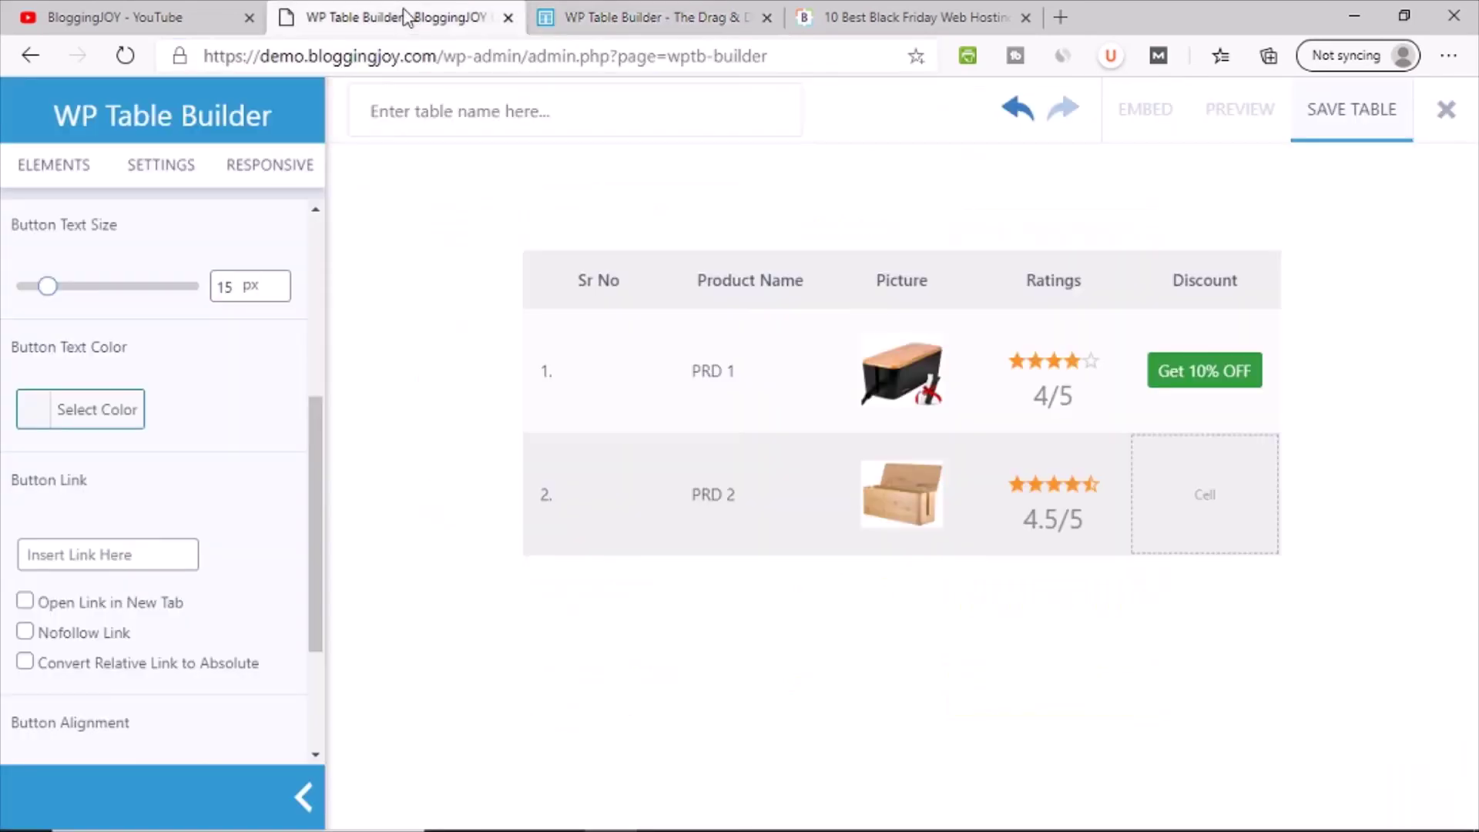
left_click(65, 556)
type("https://wptablebuilder.com/")
left_click(49, 605)
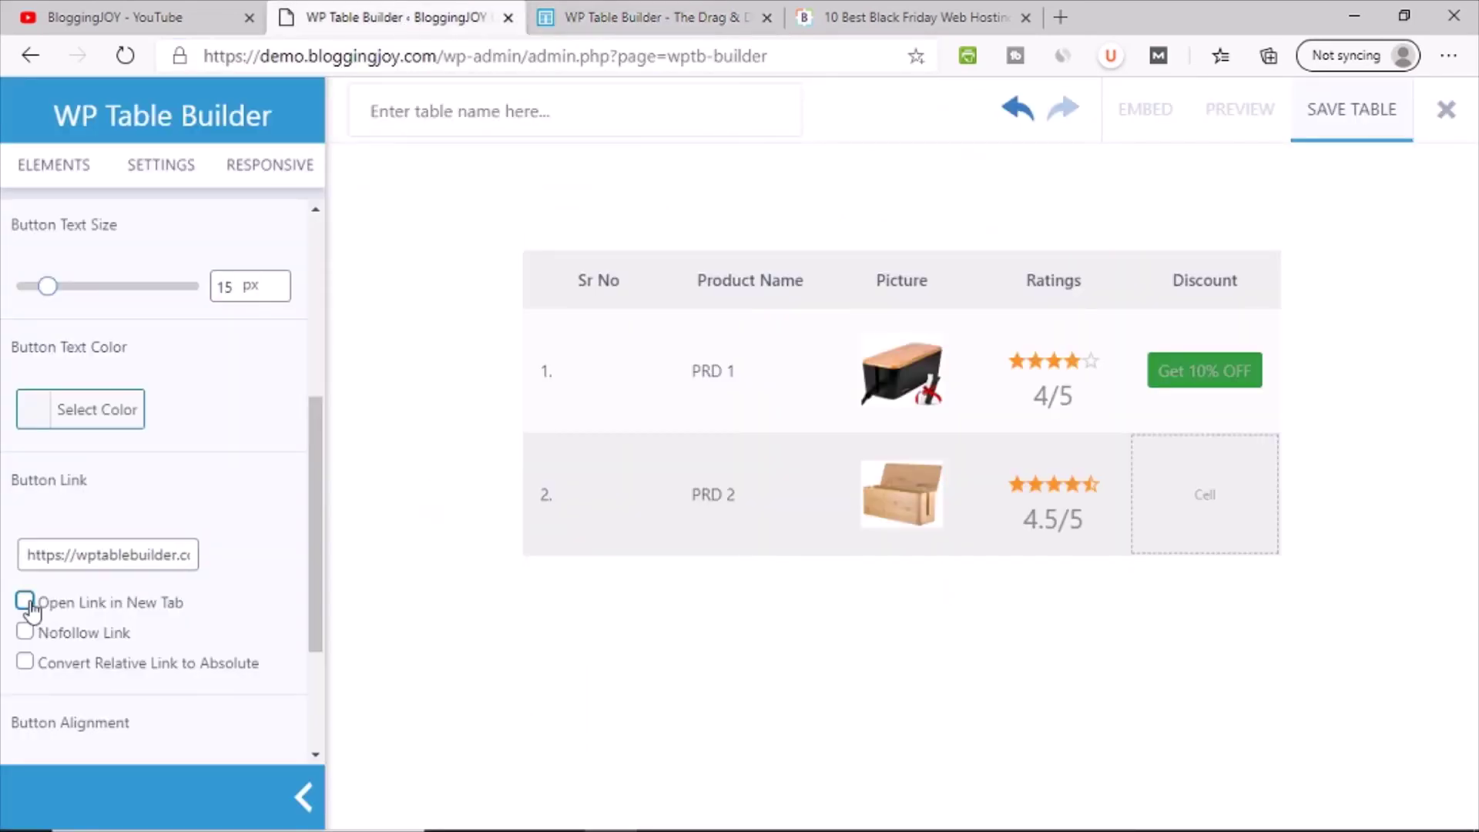
left_click(24, 632)
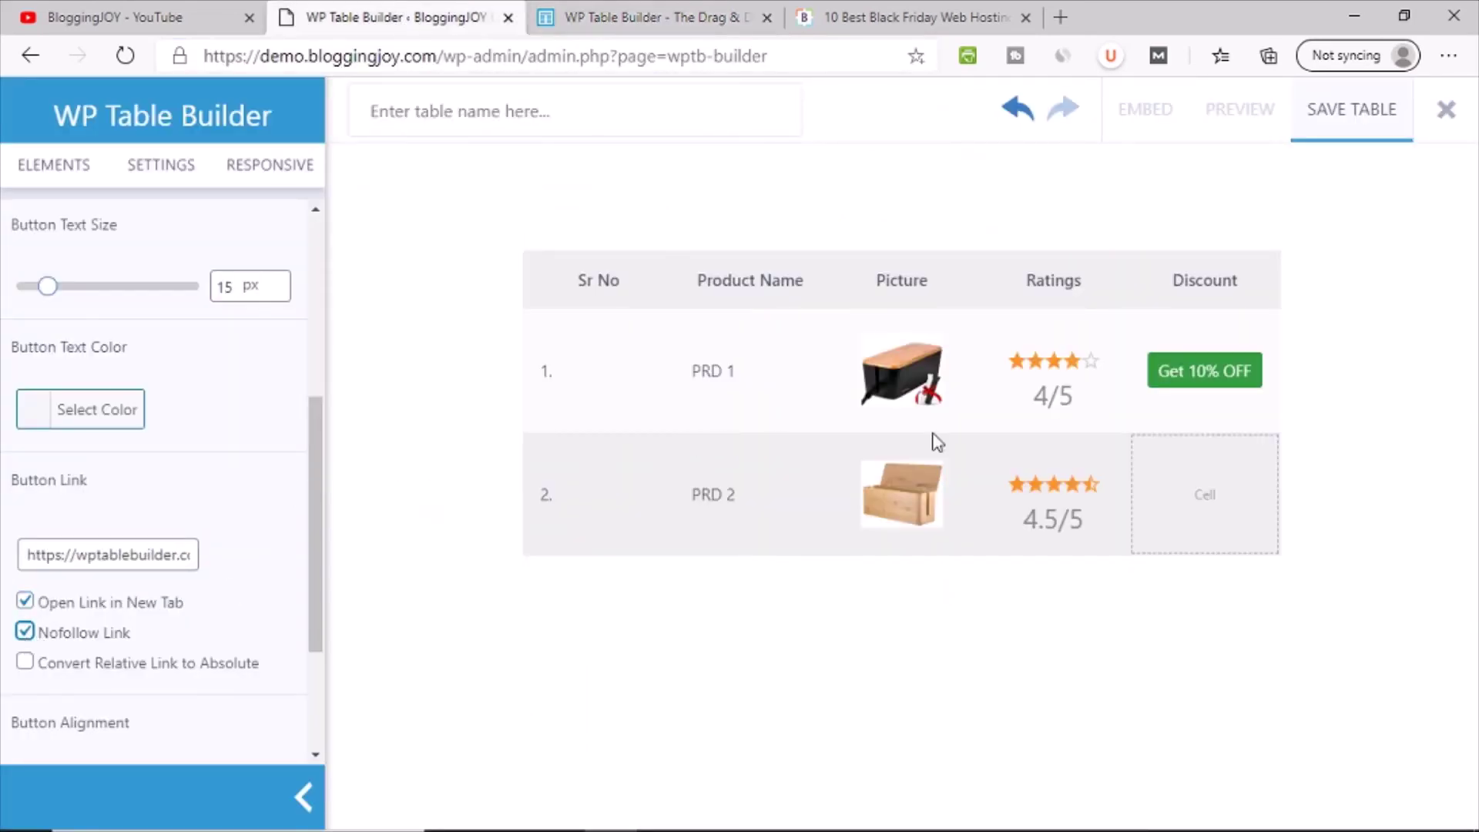
- Duplicate the "Get 10% OFF" button into the PRD 2 row's Discount cell and change the copy's text to "Get 30% OFF"
left_click(1232, 343)
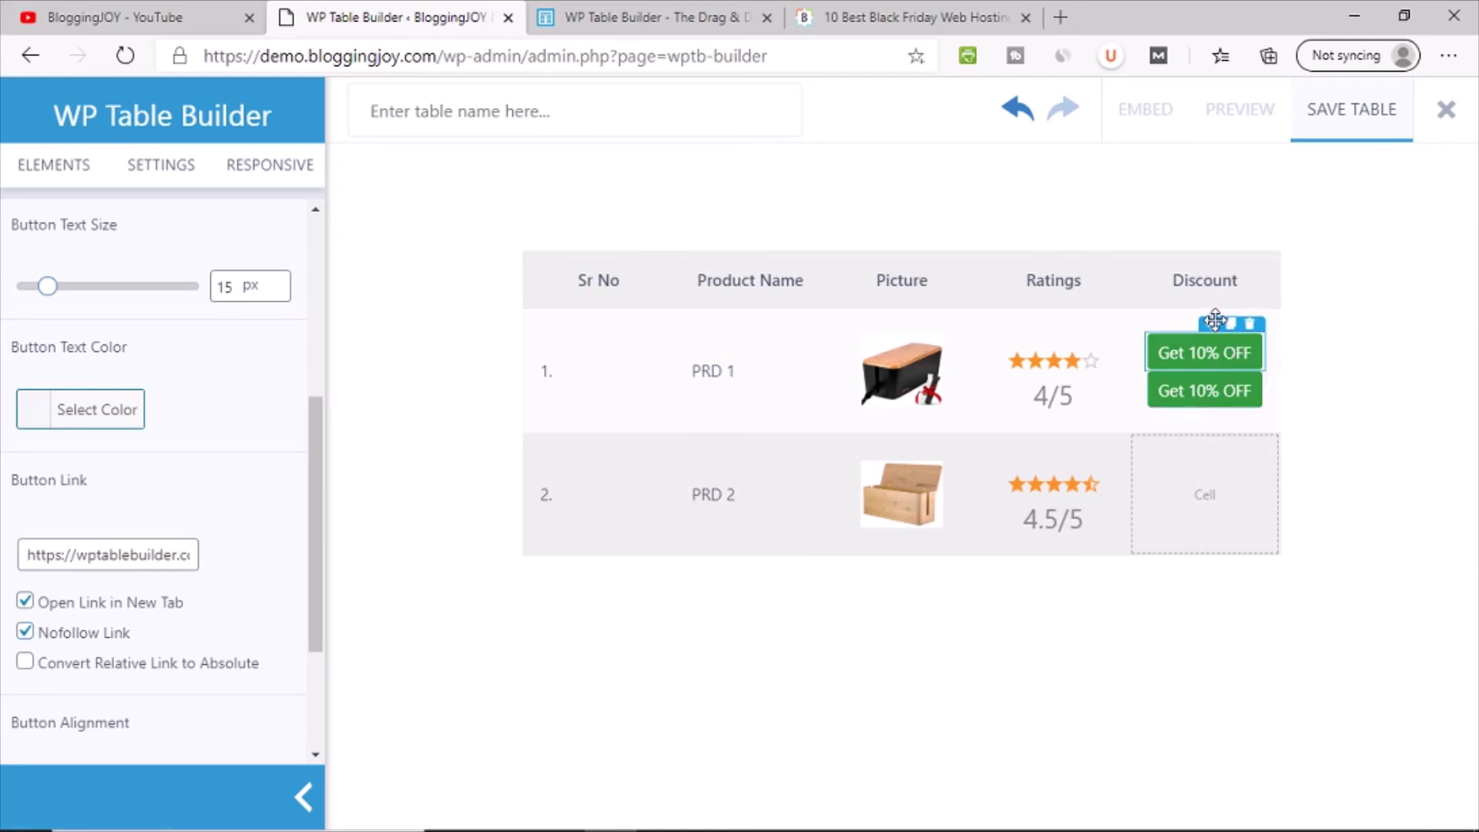
left_click_drag(1215, 319, 1208, 471)
left_click(1196, 496)
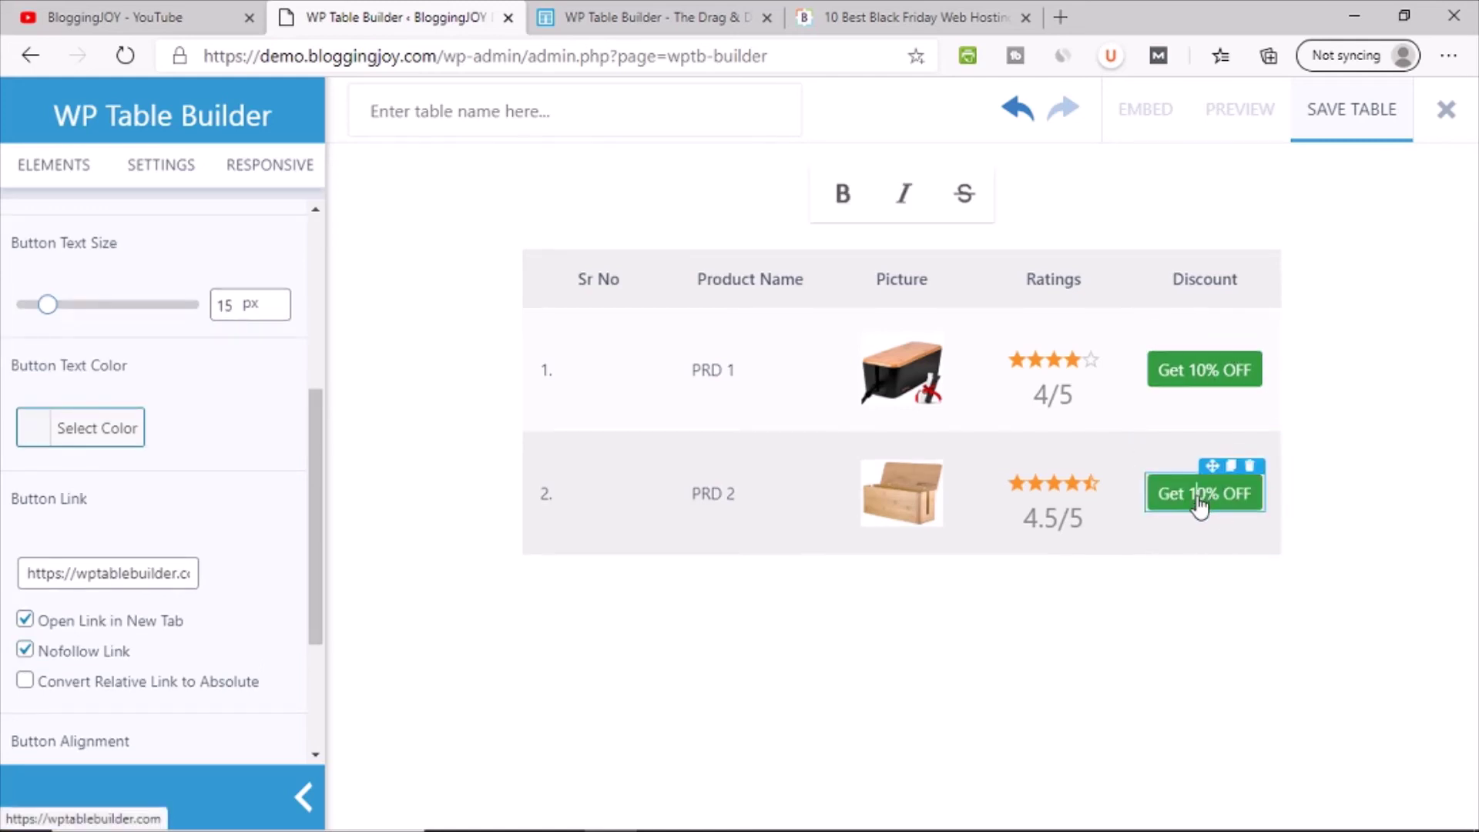
key("BackSpace")
type("3")
left_click(1152, 627)
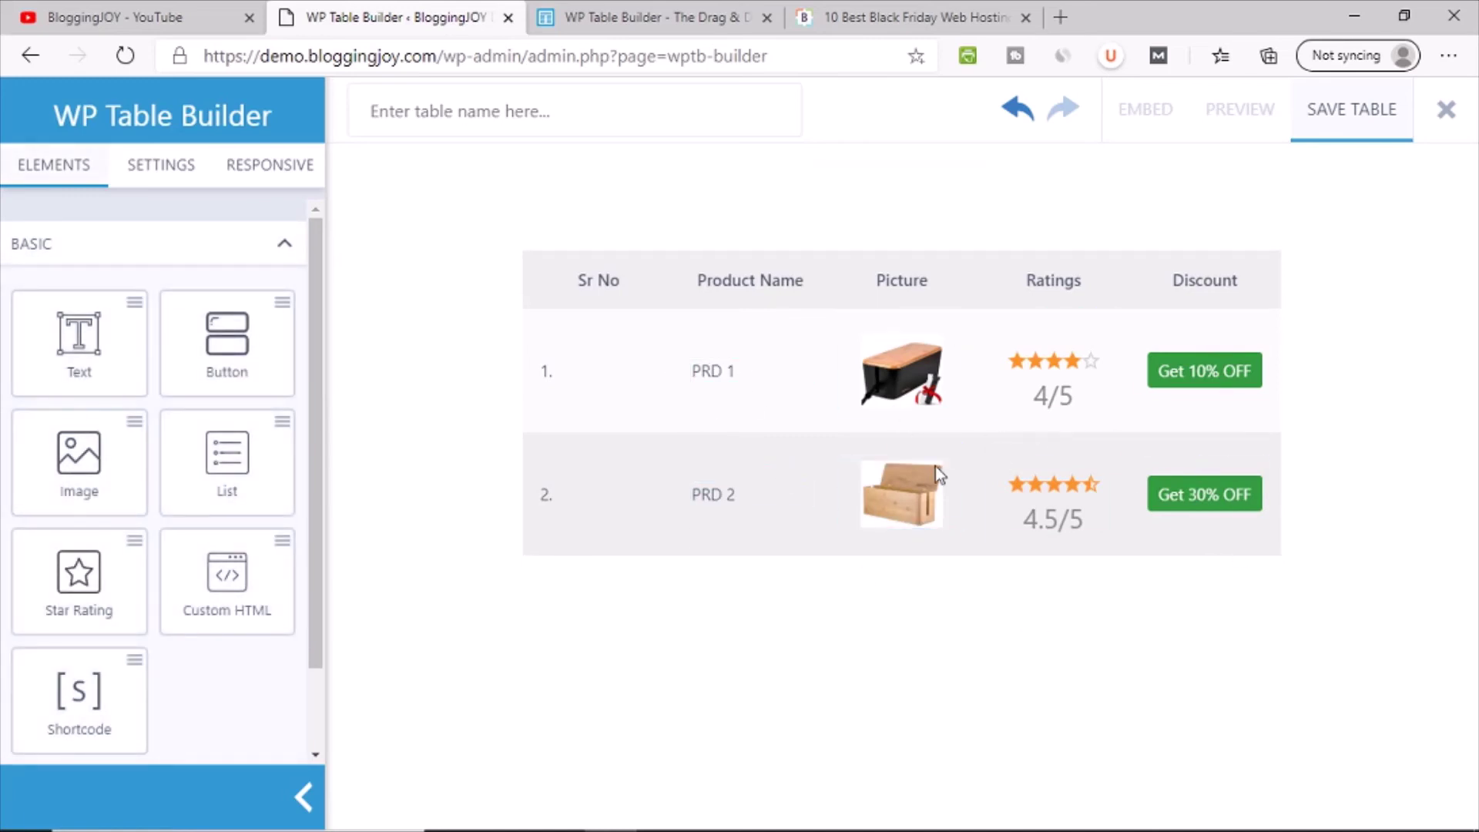
- Set the PRD 1 star rating to five stars and save the table
left_click(1090, 362)
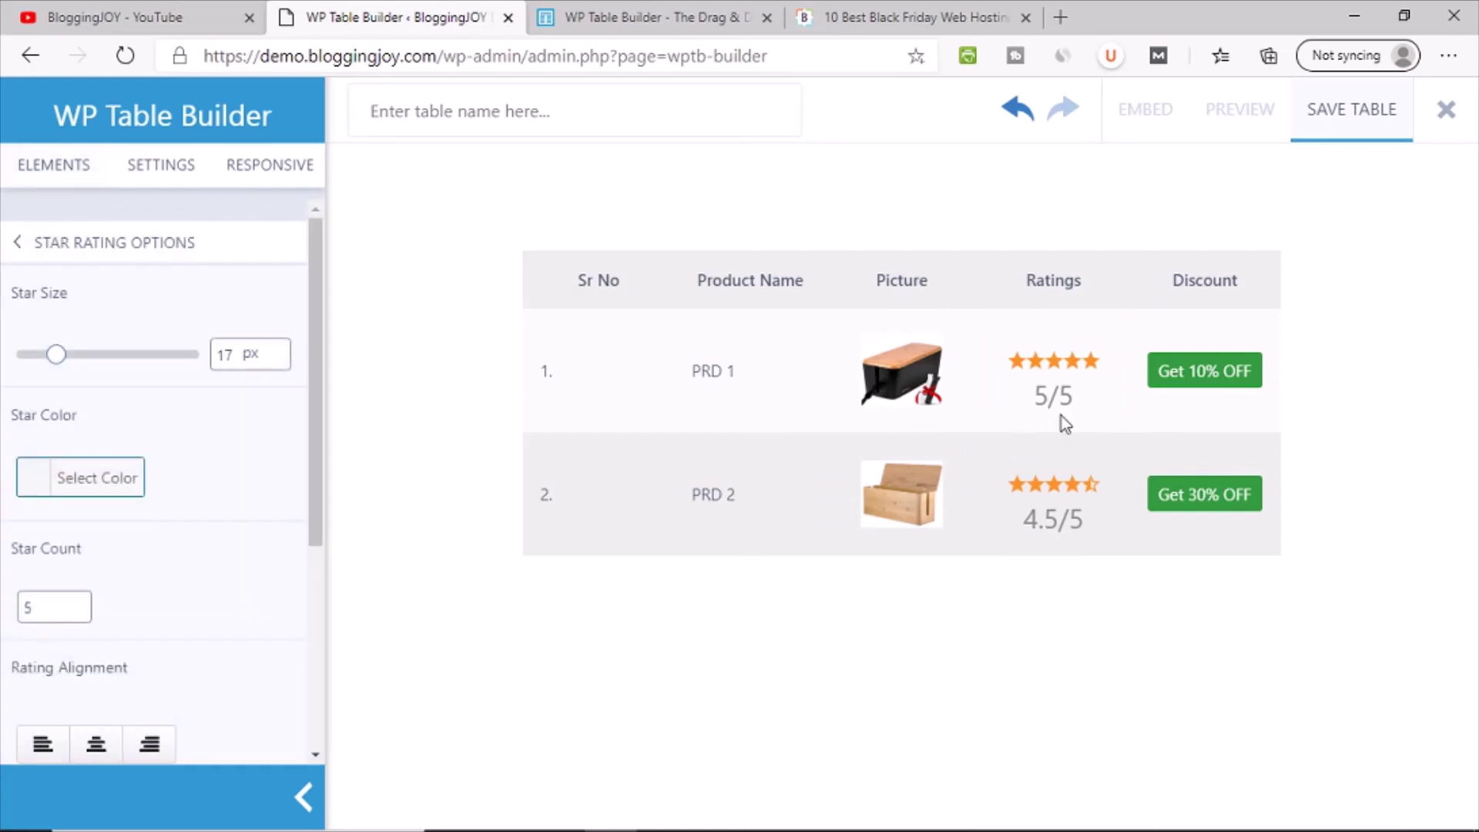
left_click(1336, 114)
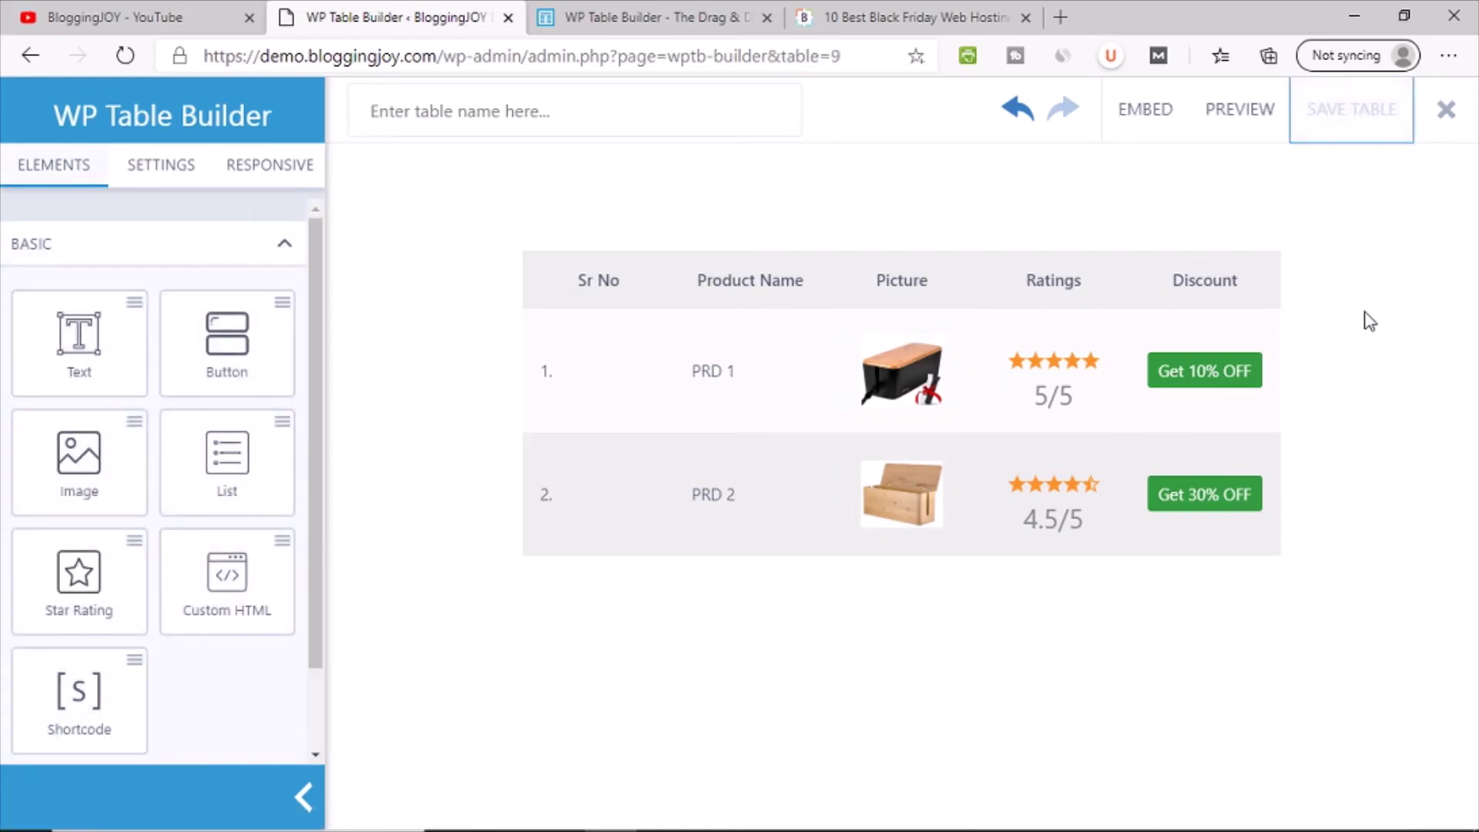
- Preview the saved table on the site and examine how its pictures, ratings and discount buttons are displayed
left_click(1239, 108)
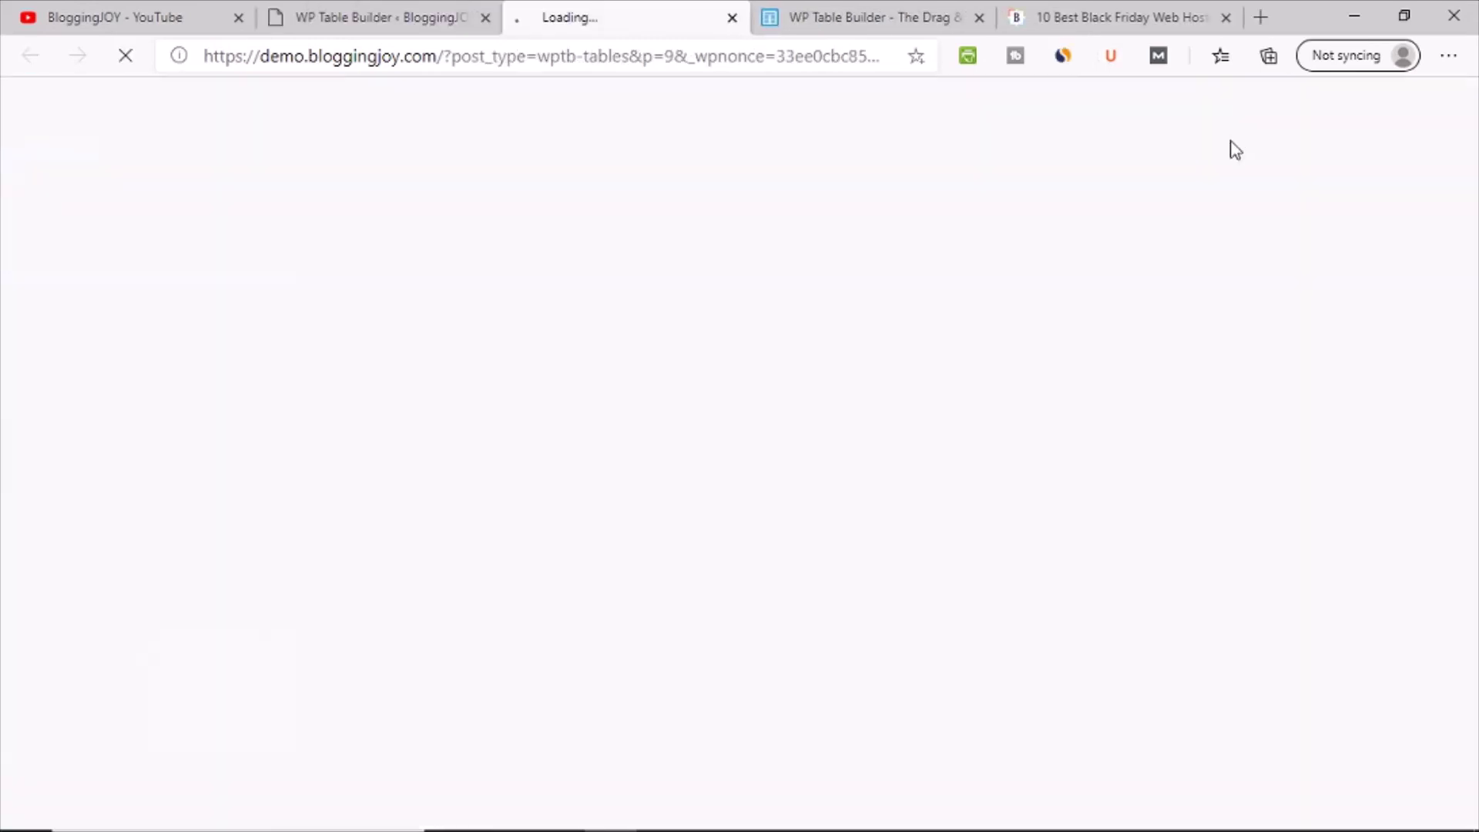
scroll(1117, 351, "down", 3)
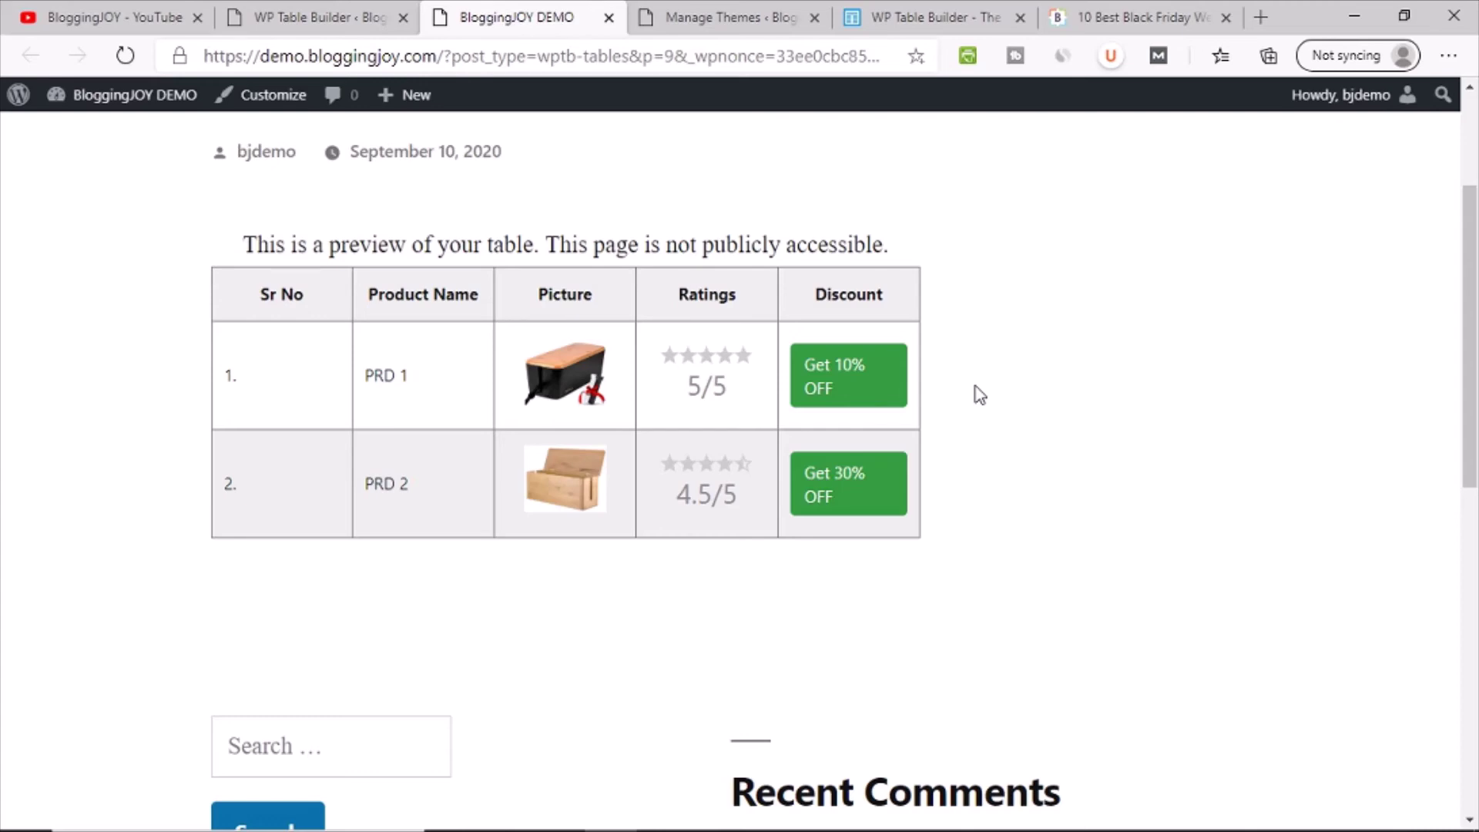
scroll(774, 385, "up", 3)
scroll(742, 393, "down", 4)
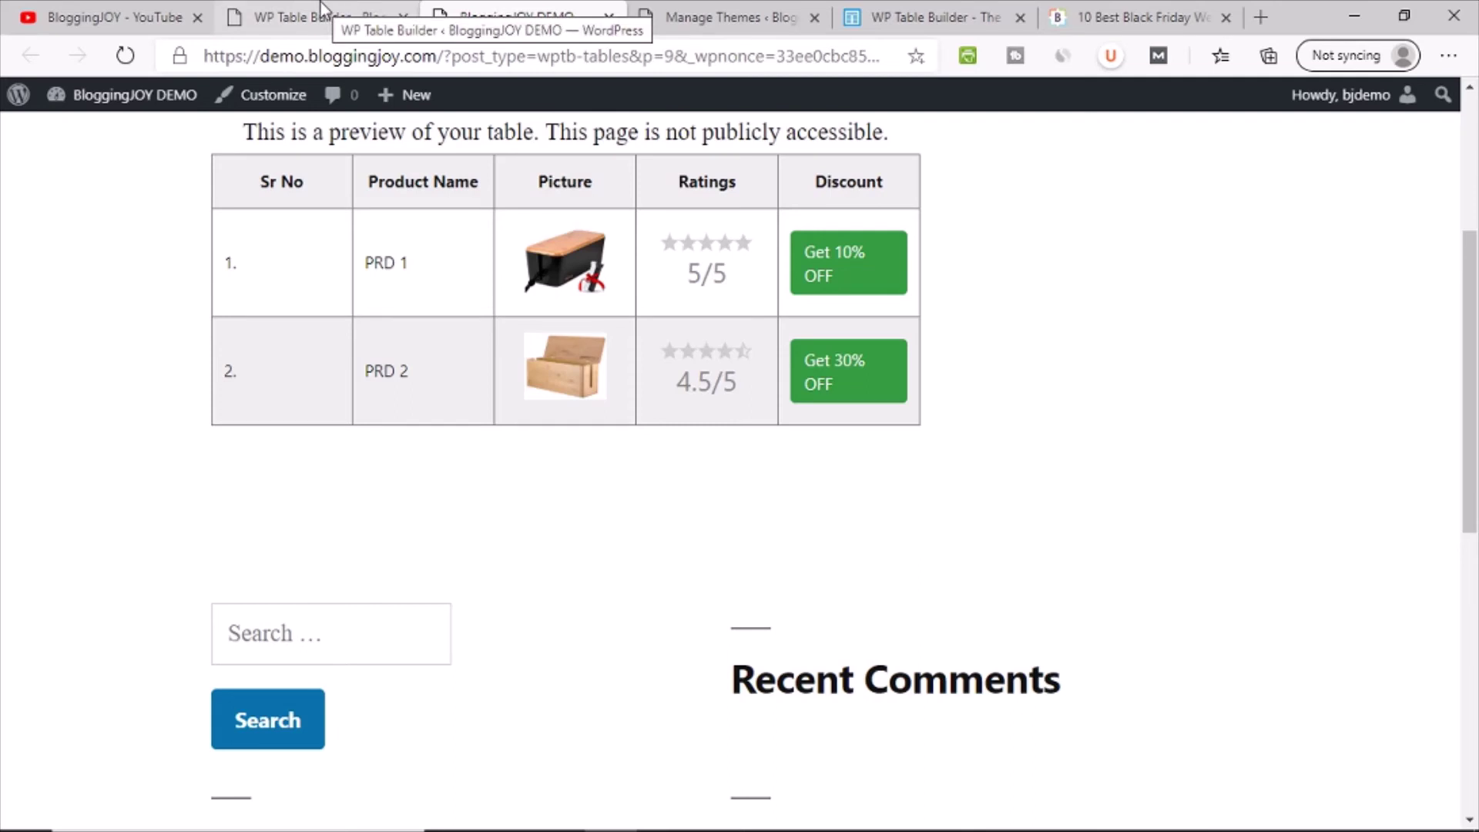
- Return to the table builder and copy the table's embed shortcode [wptb id=9]
left_click(321, 11)
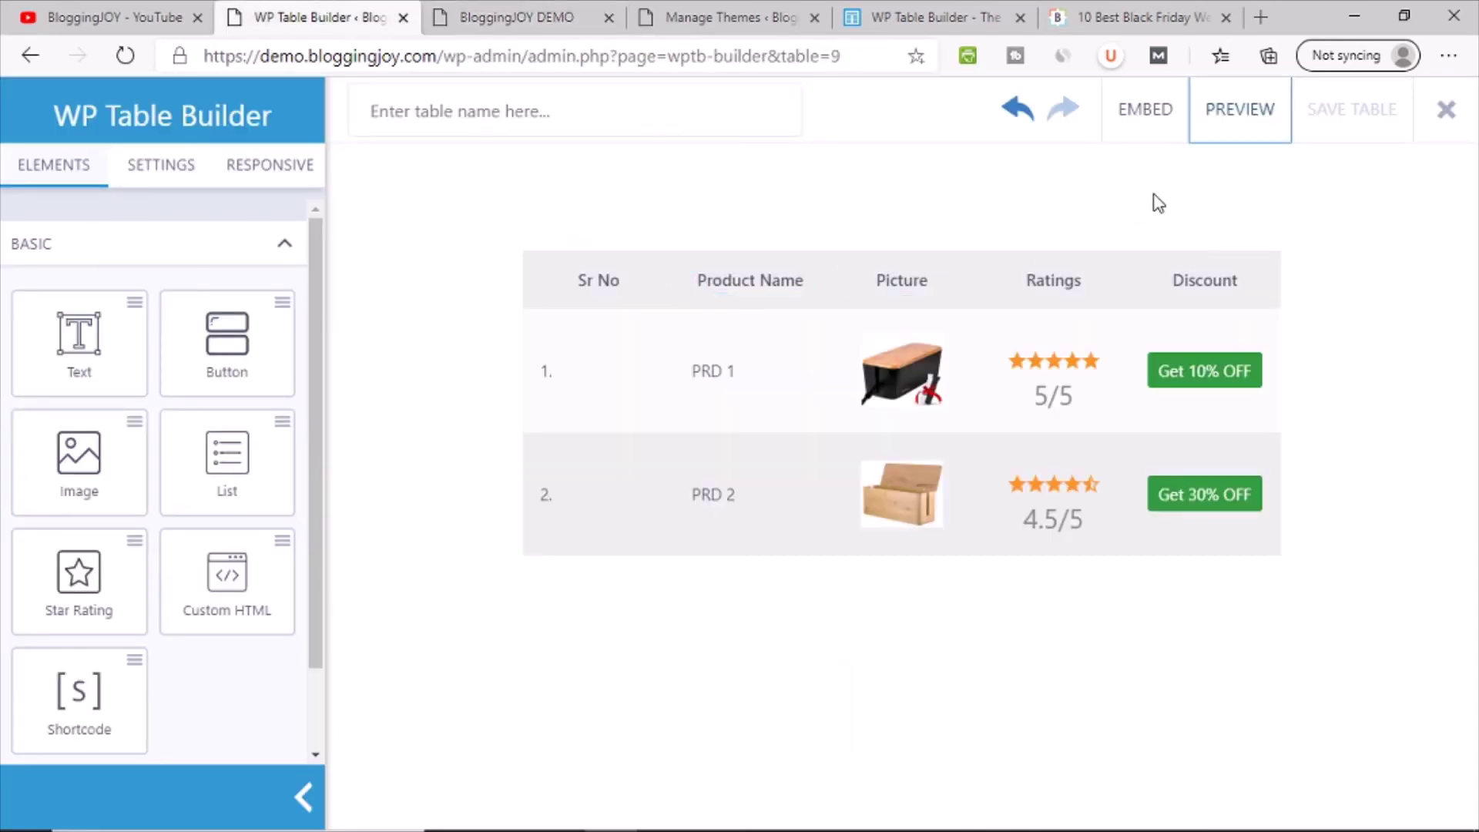
left_click(1148, 119)
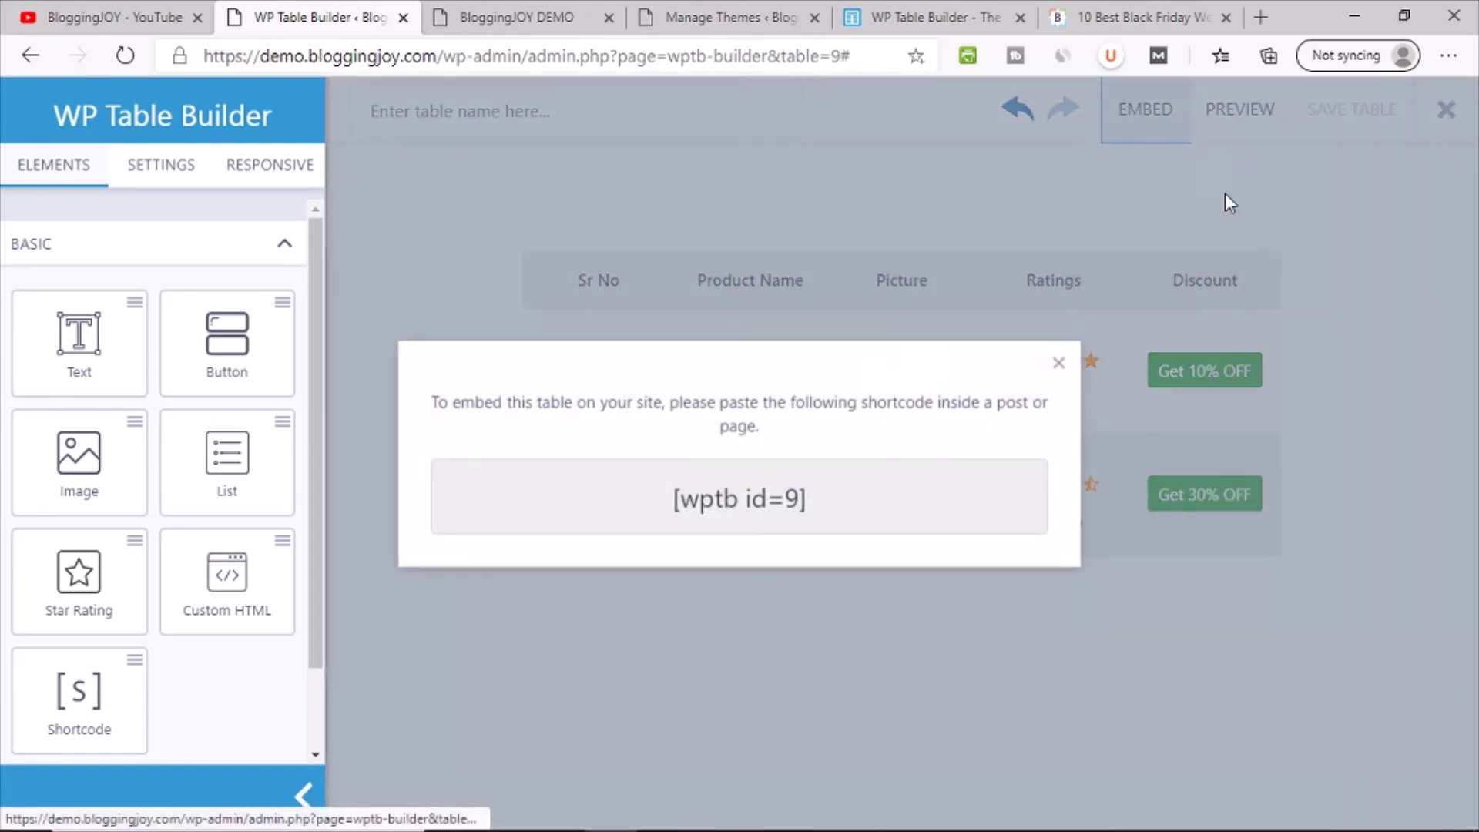
left_click_drag(674, 499, 853, 501)
key("ctrl+c")
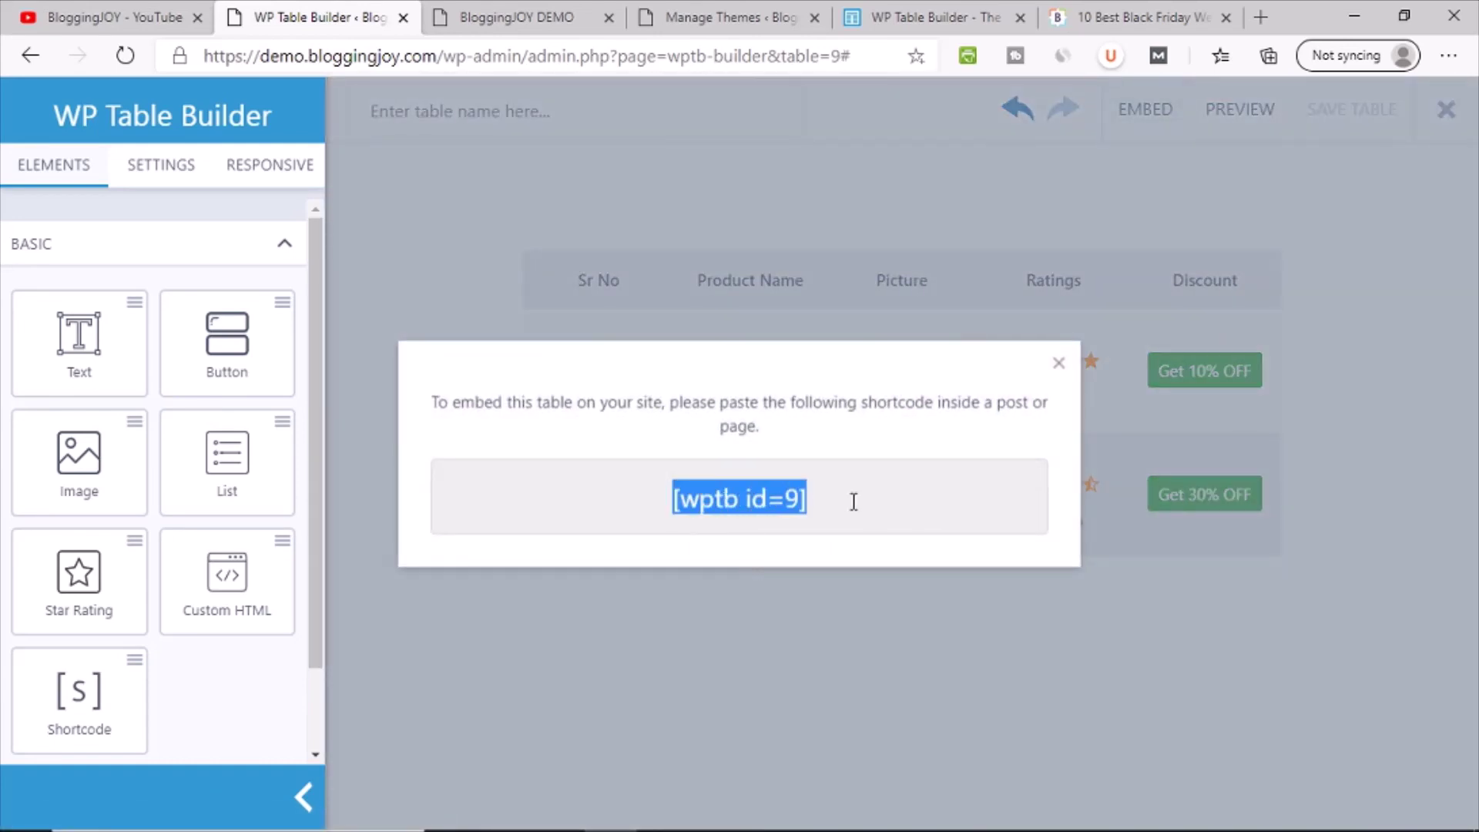
- Create a new WordPress post and paste the table shortcode [wptb id=9] into its body
left_click(531, 17)
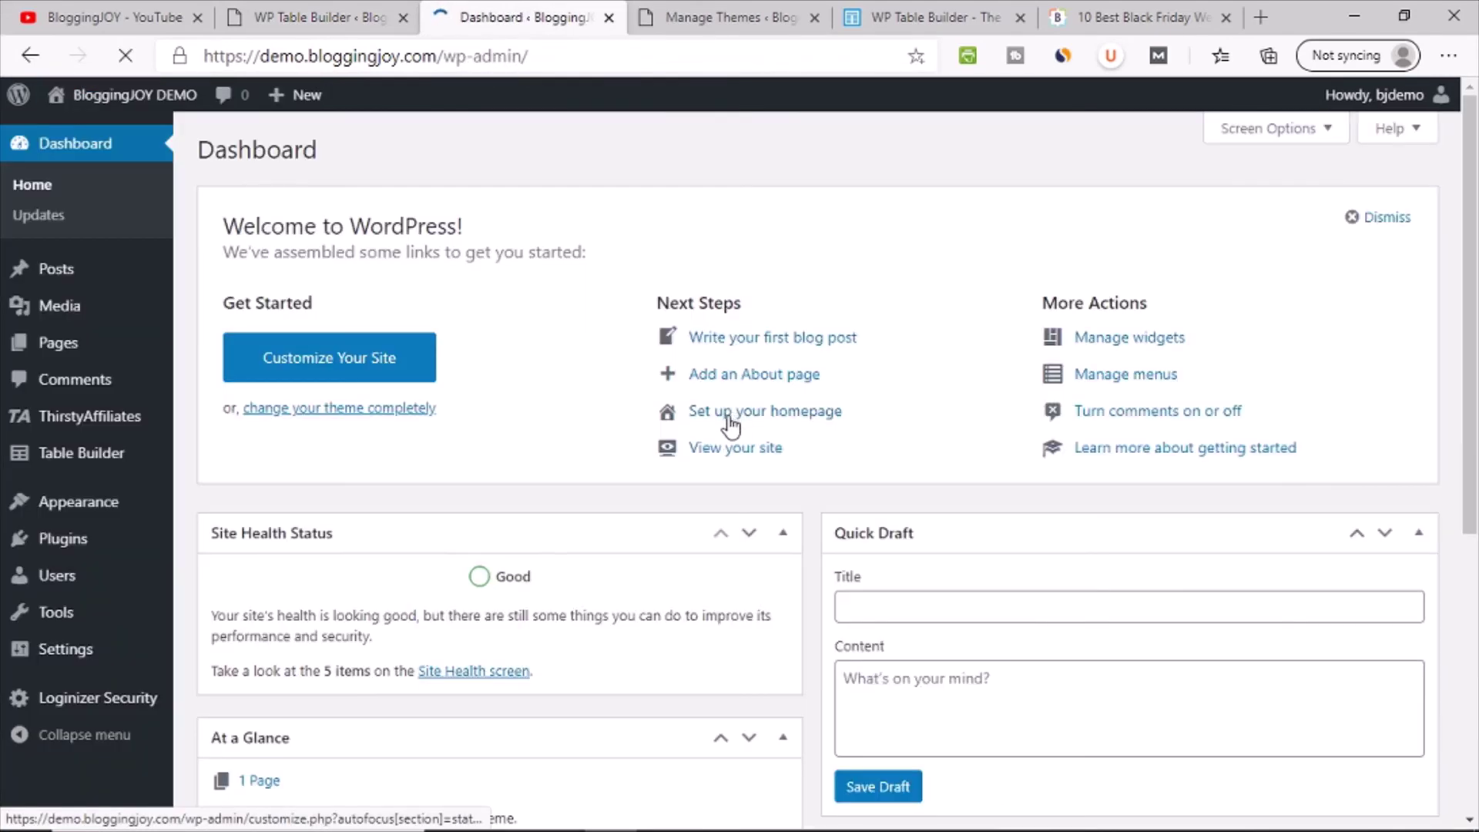
mouse_move(93, 279)
left_click(214, 272)
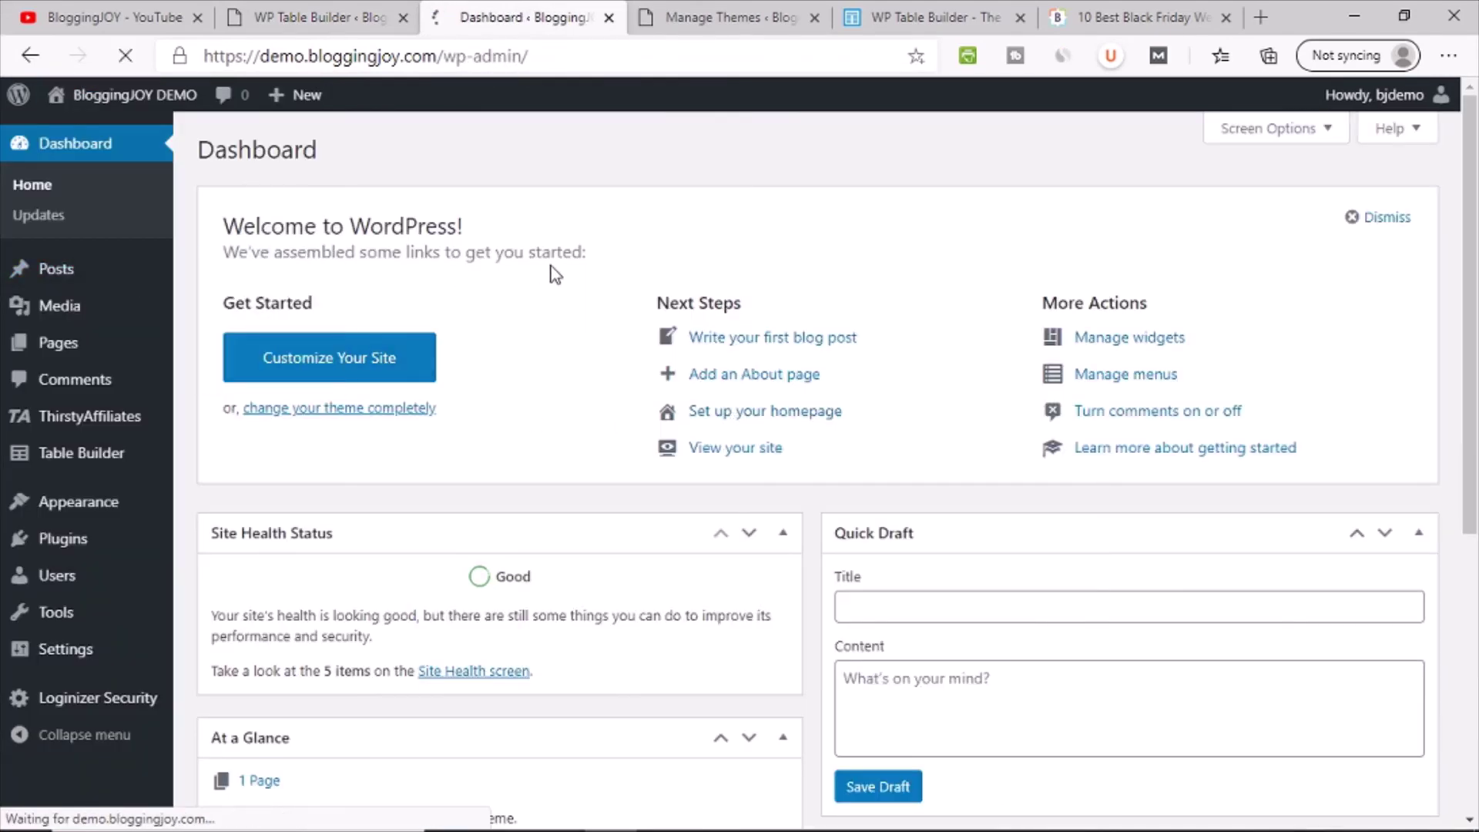
left_click(303, 149)
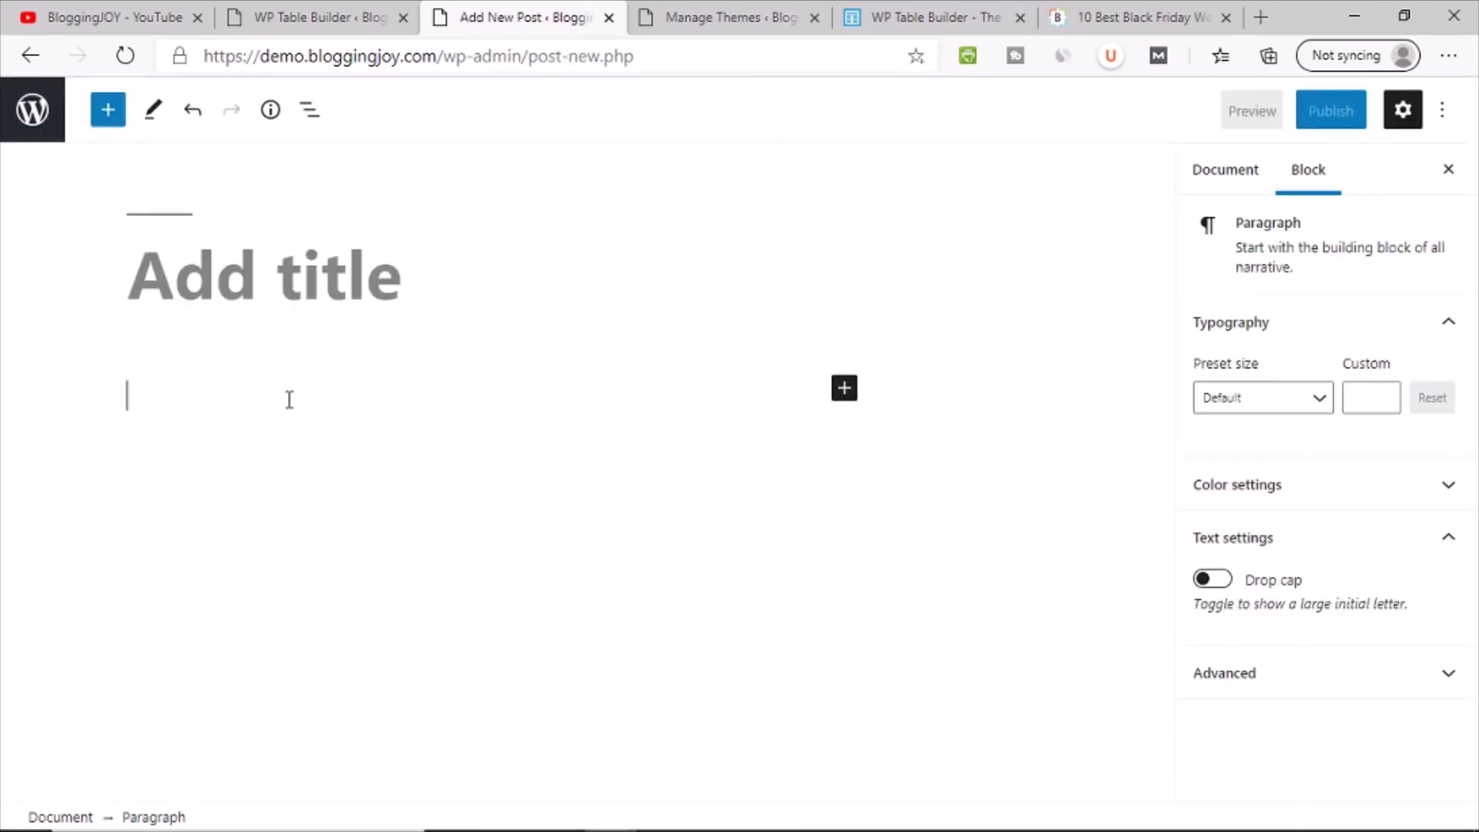
key("ctrl+v")
- Title the post "This is a DEMo Tutorial"
left_click(243, 291)
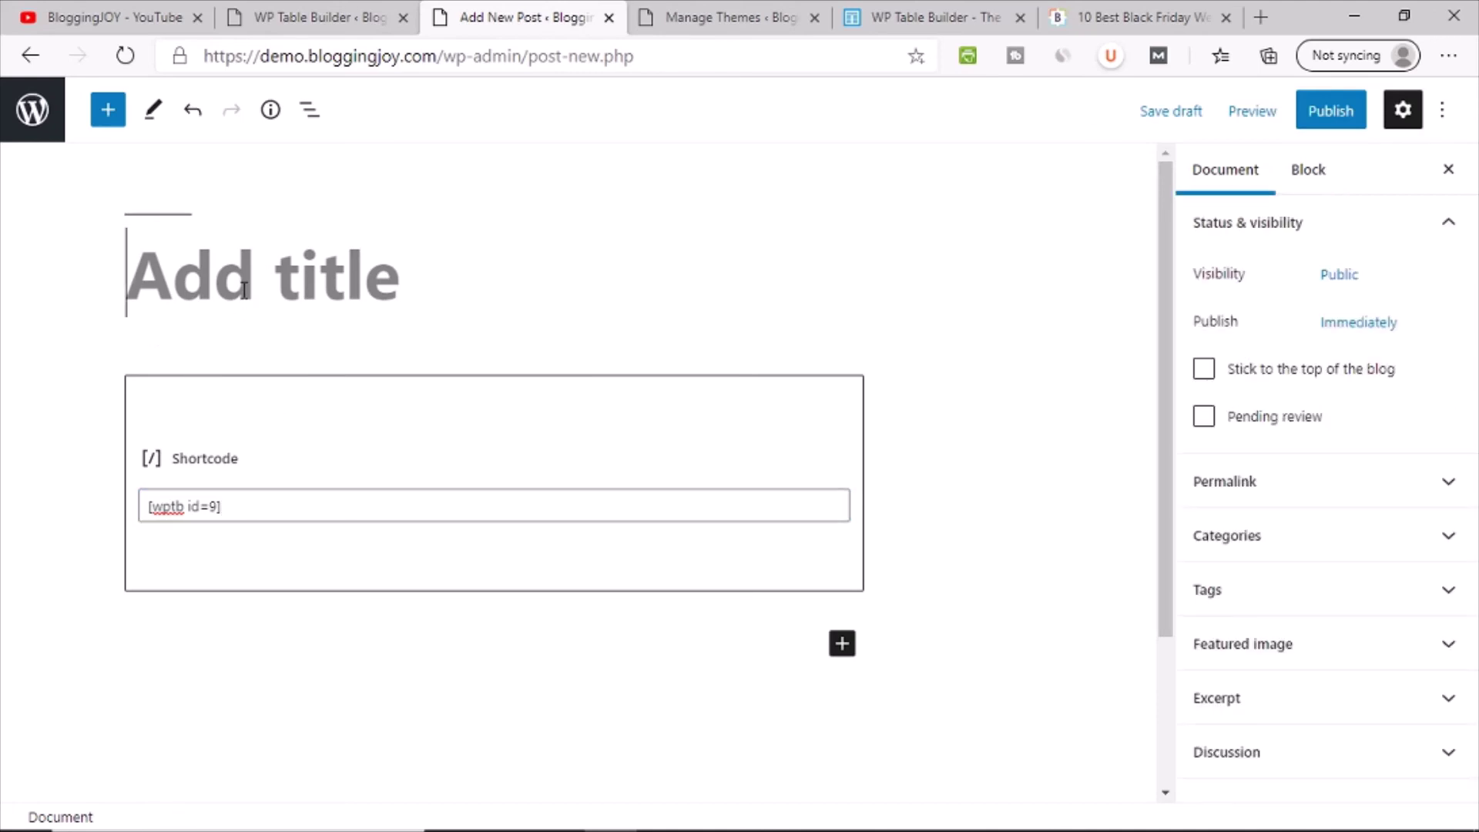
type("This is")
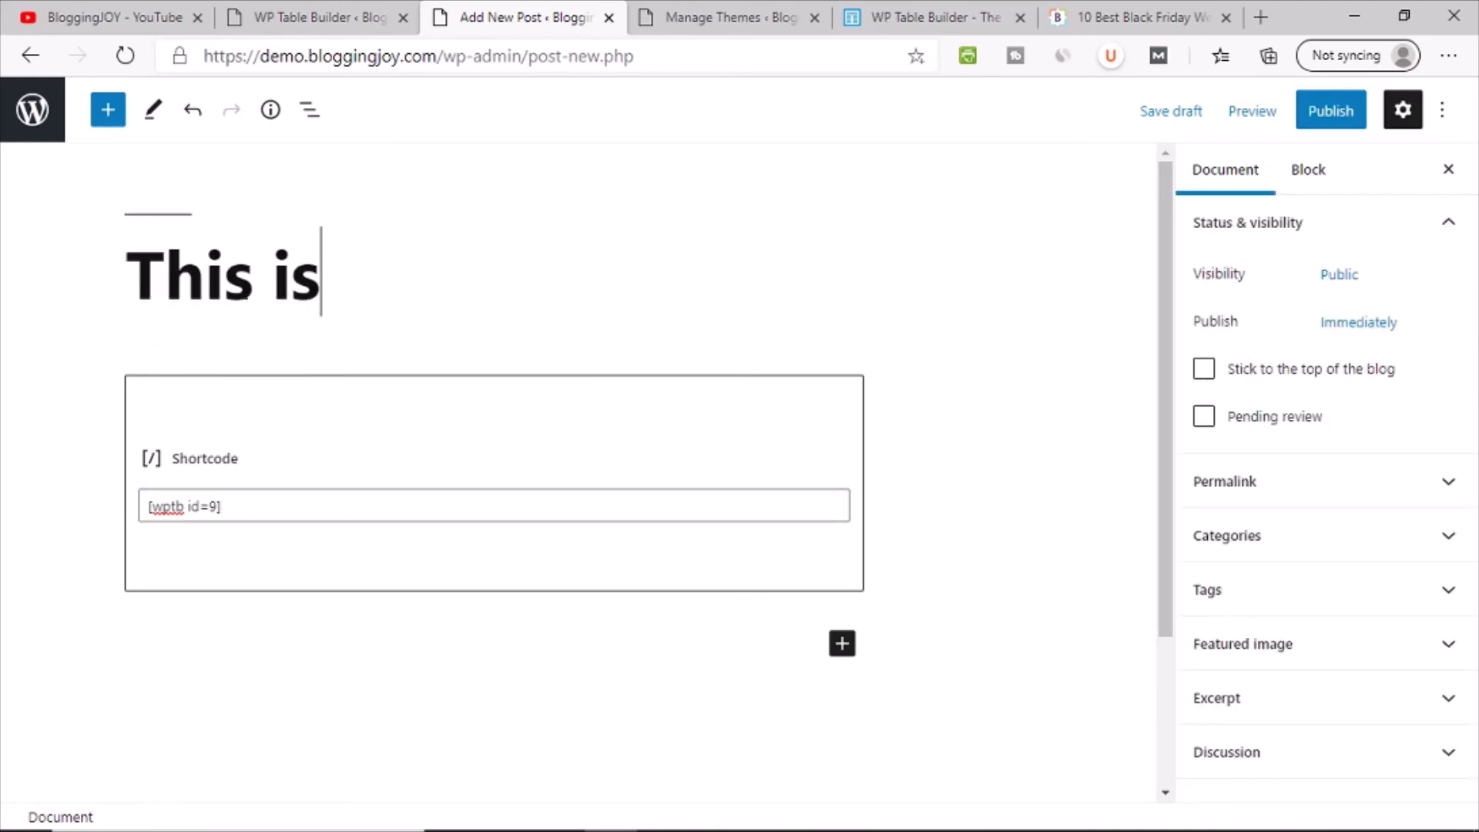
type(" a DE")
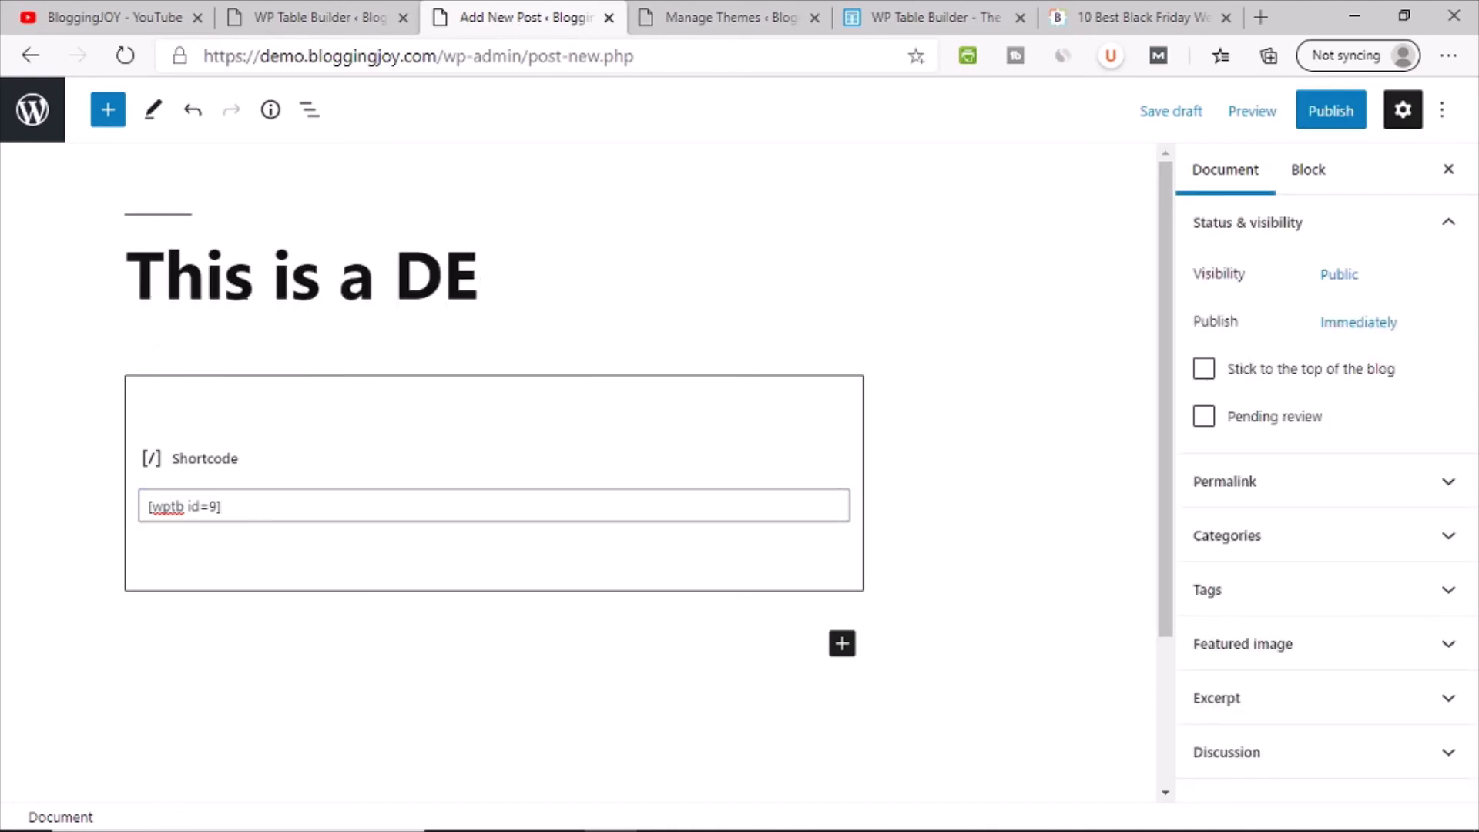
type("Mo Tutorial")
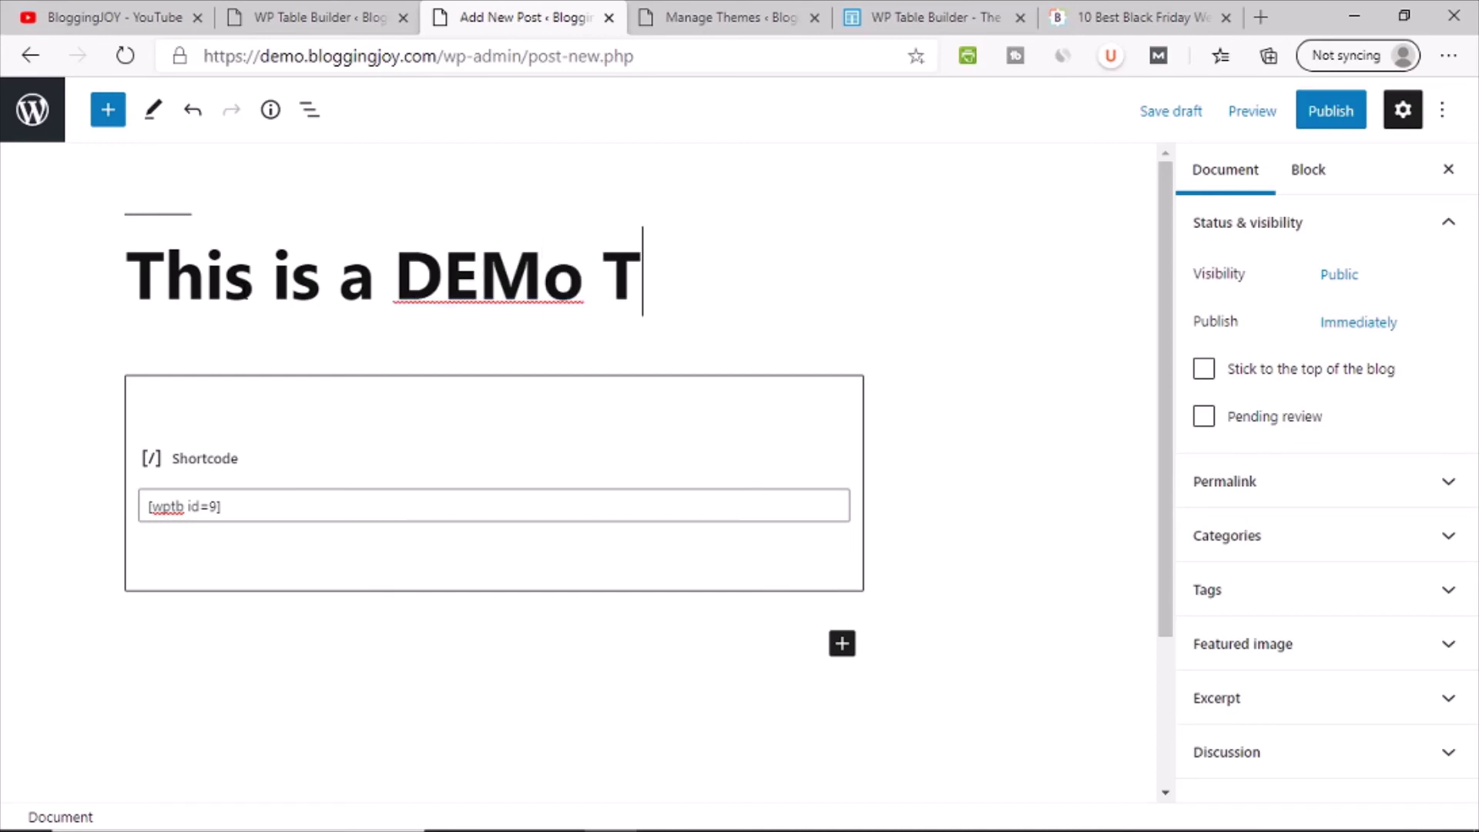
- Save the post as a draft and preview it in a new browser tab
left_click(1184, 114)
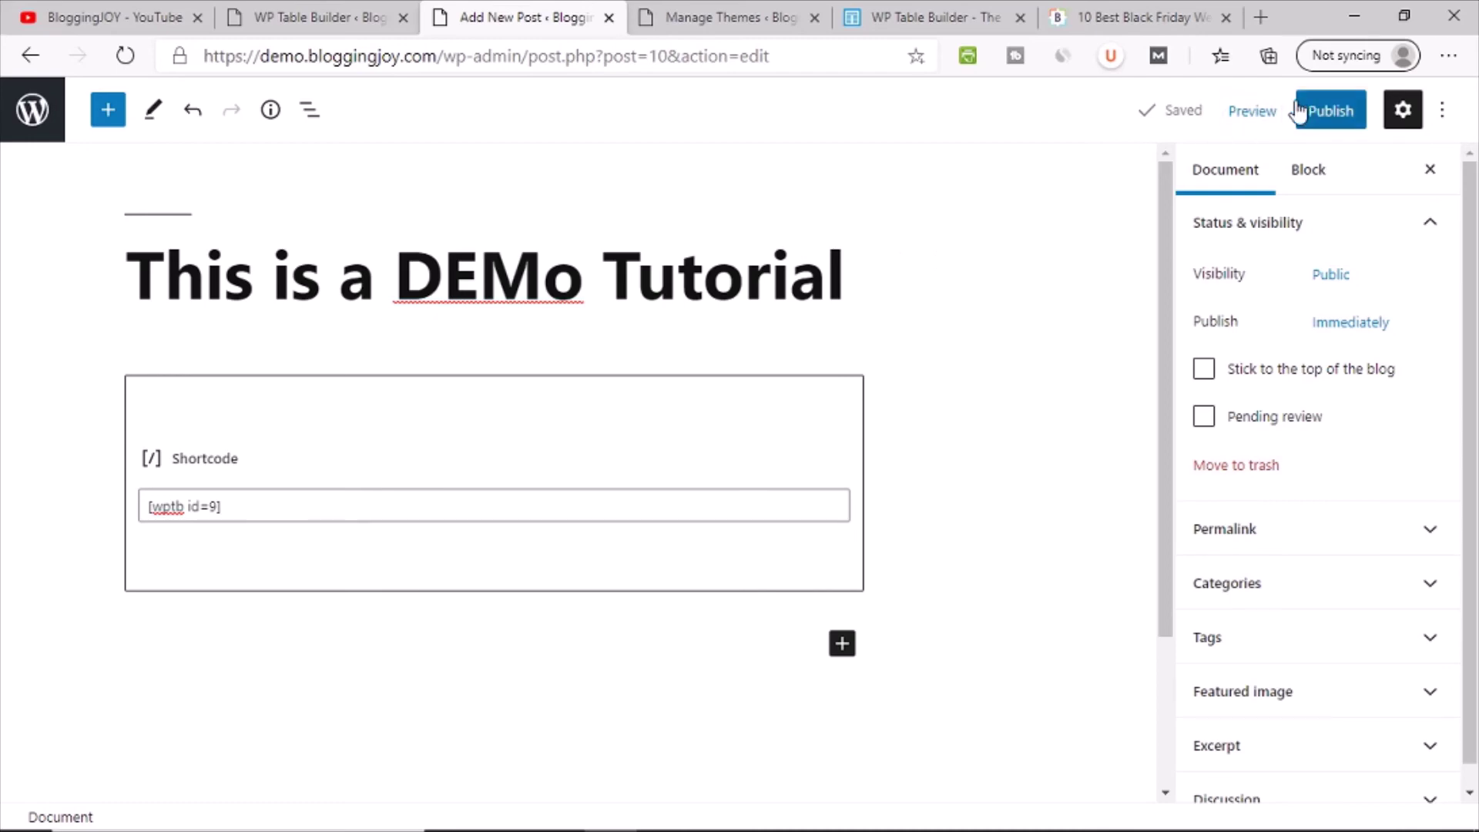
left_click(1252, 115)
left_click(1125, 318)
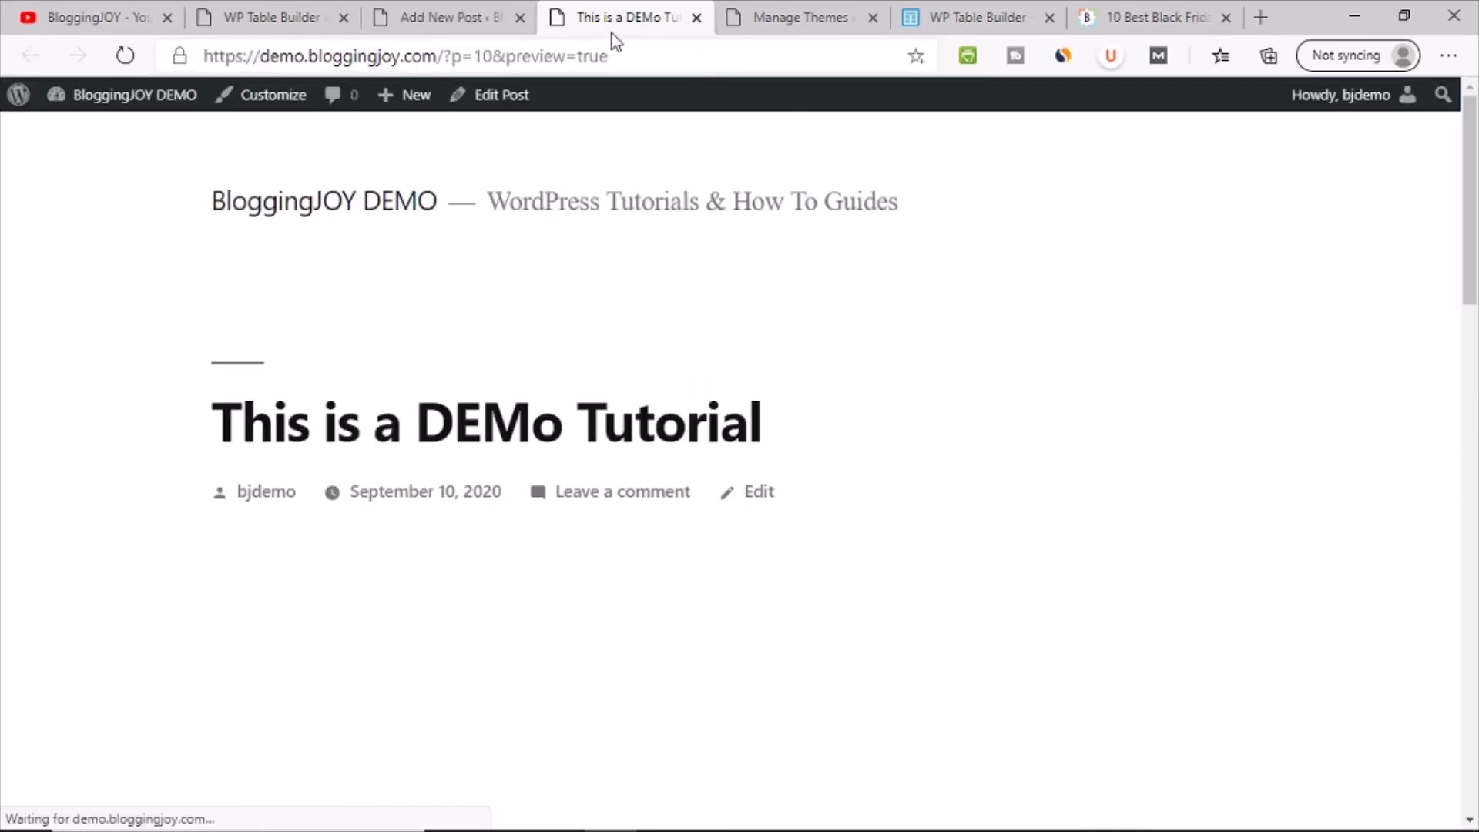
- Examine the previewed post from its title down to the embedded product table's pictures, ratings and discount buttons
scroll(886, 366, "down", 1)
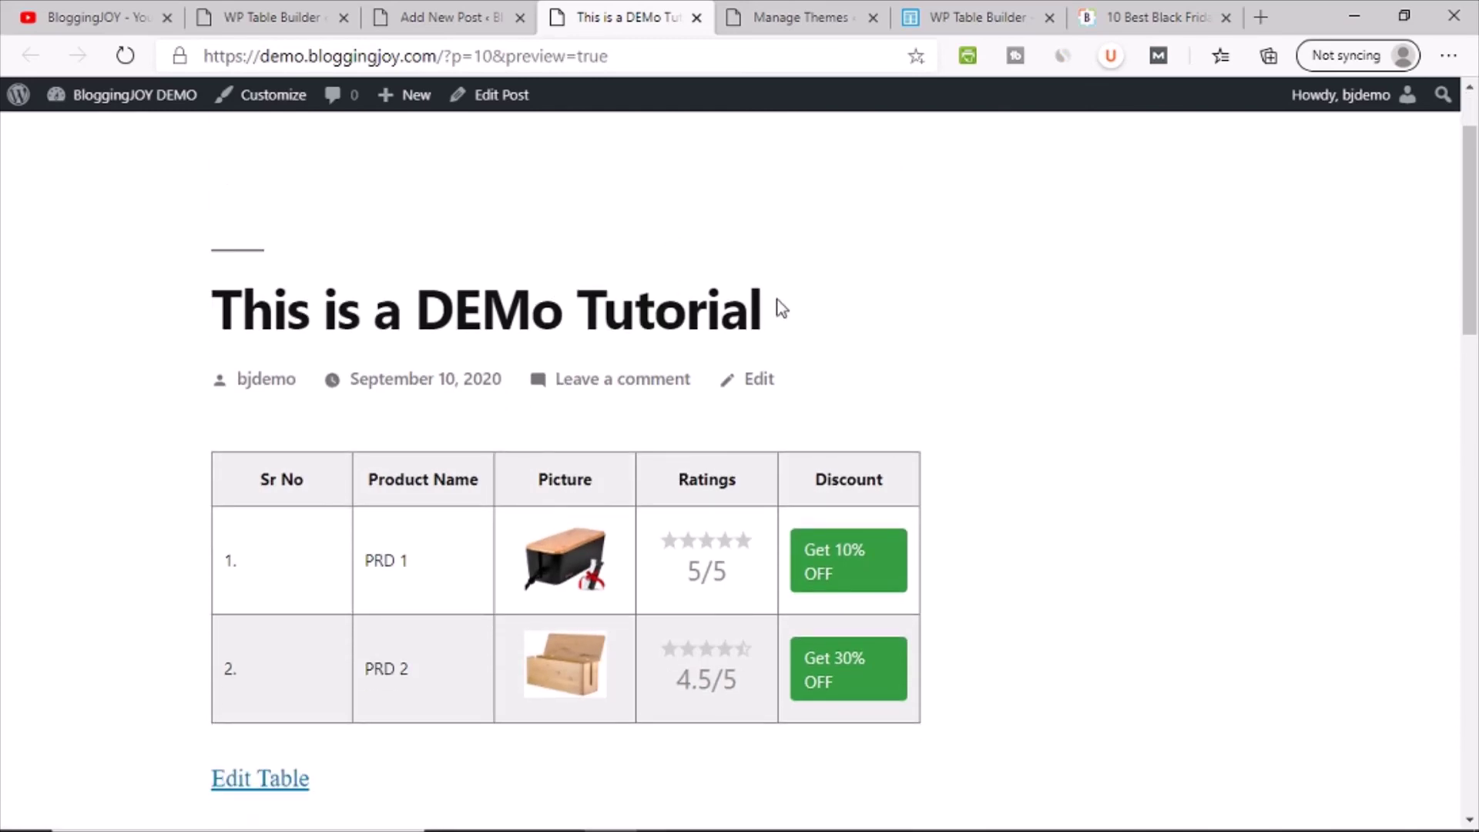
left_click_drag(229, 289, 881, 299)
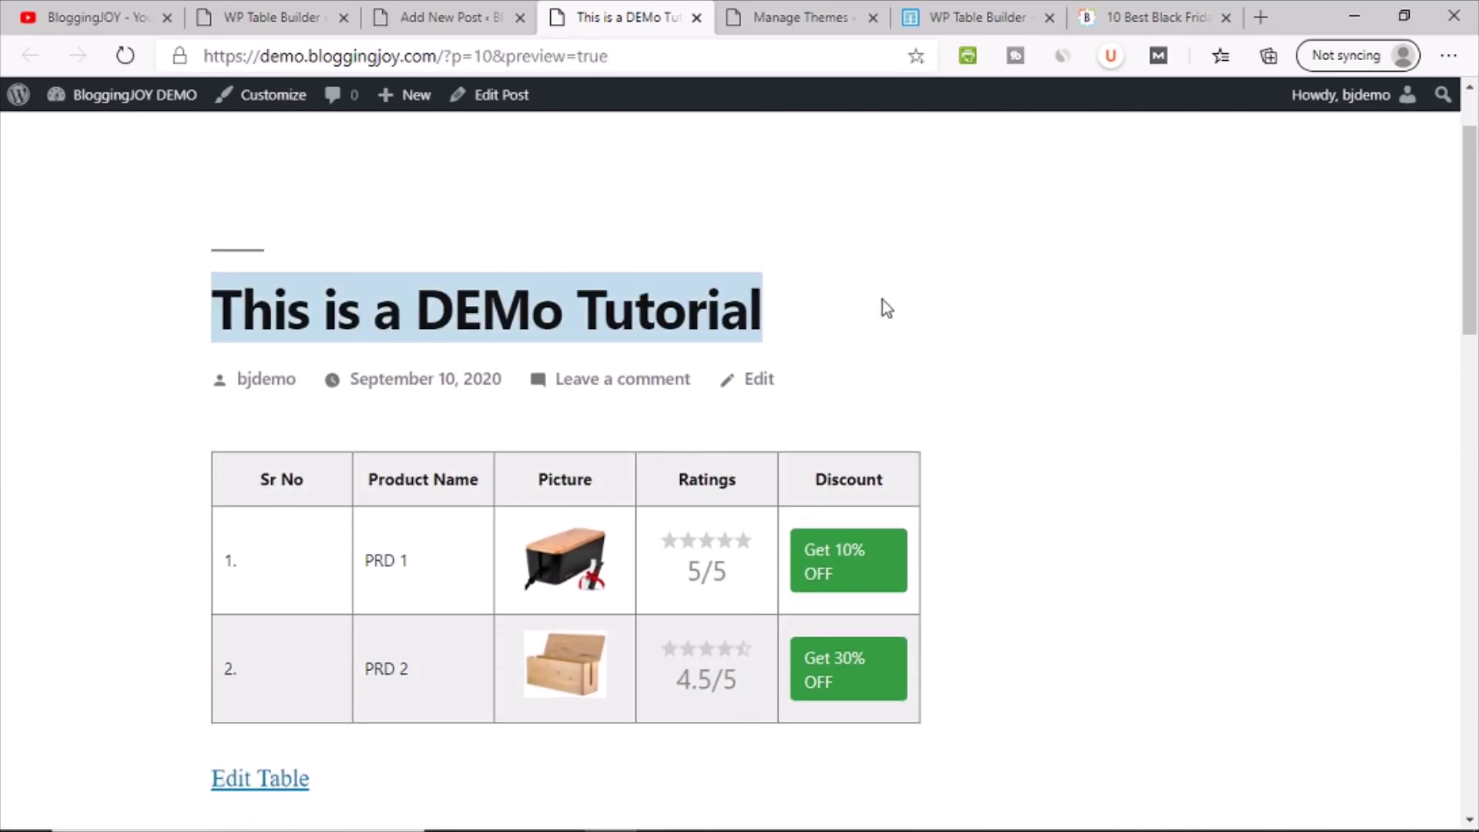
left_click(881, 299)
scroll(1033, 321, "down", 3)
scroll(390, 399, "up", 2)
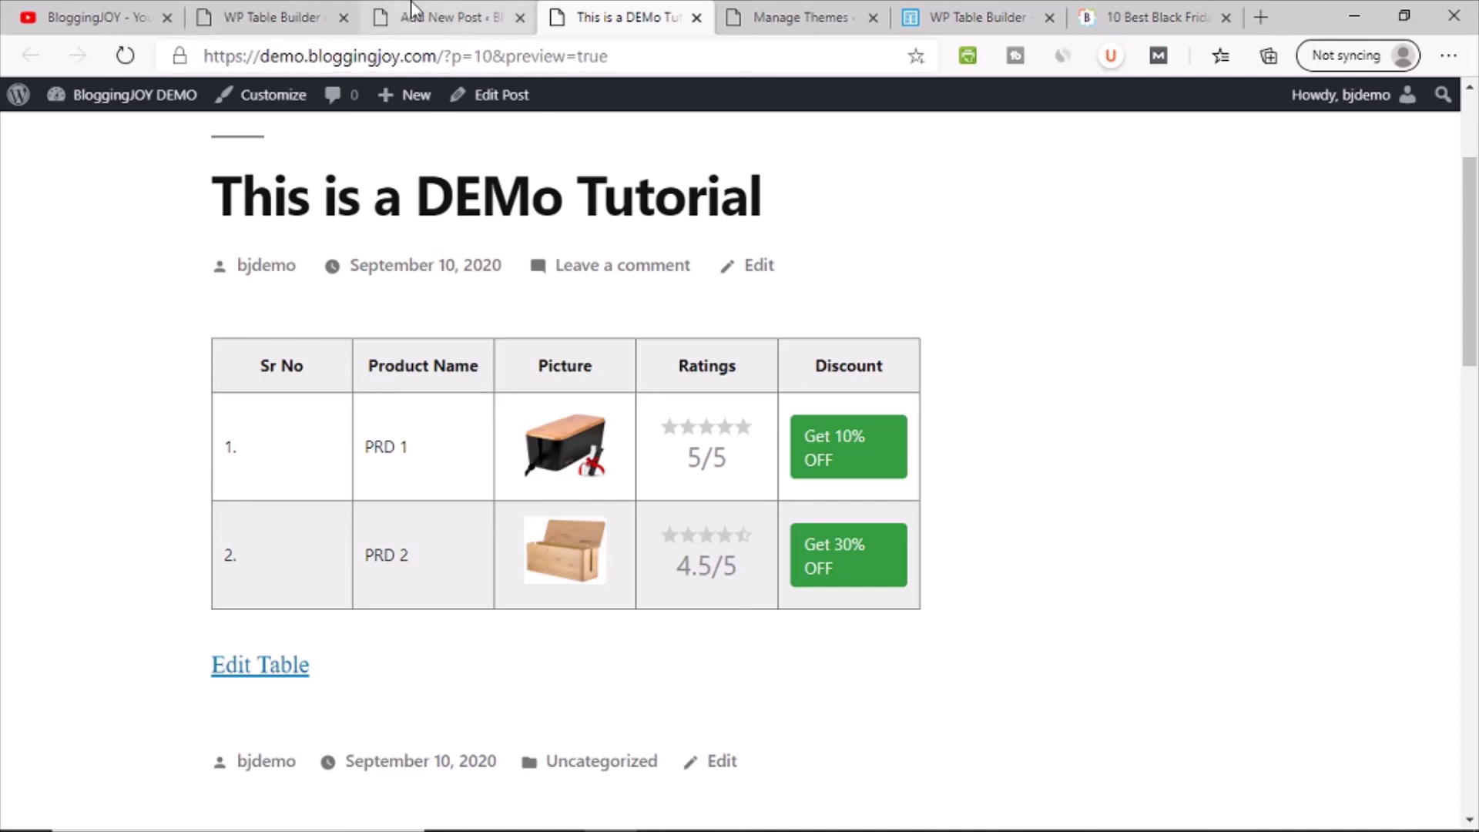
- Close the embed shortcode dialog in the table builder and compare the table there with its version in the post preview
left_click(273, 15)
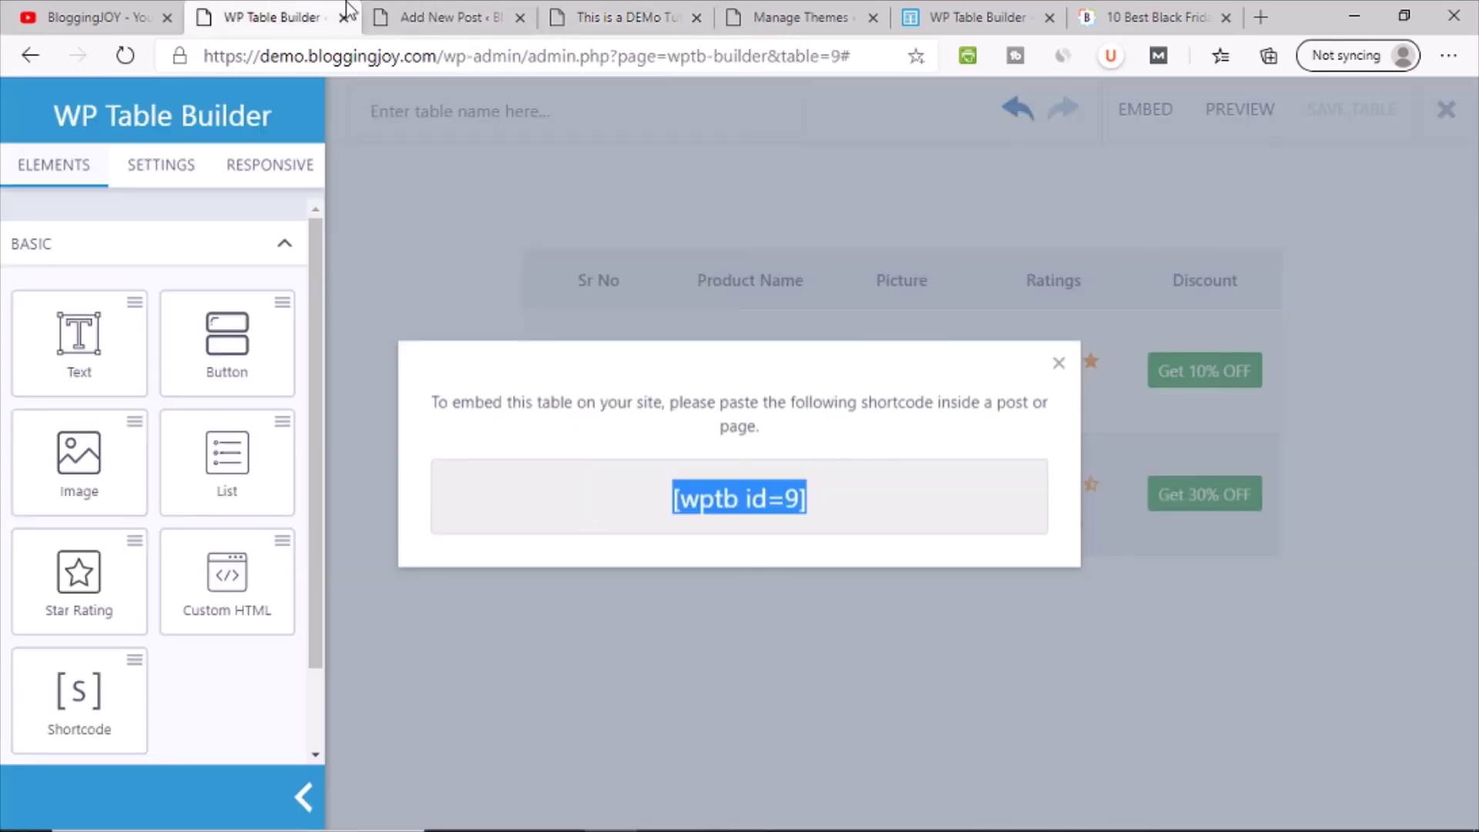
left_click(1060, 366)
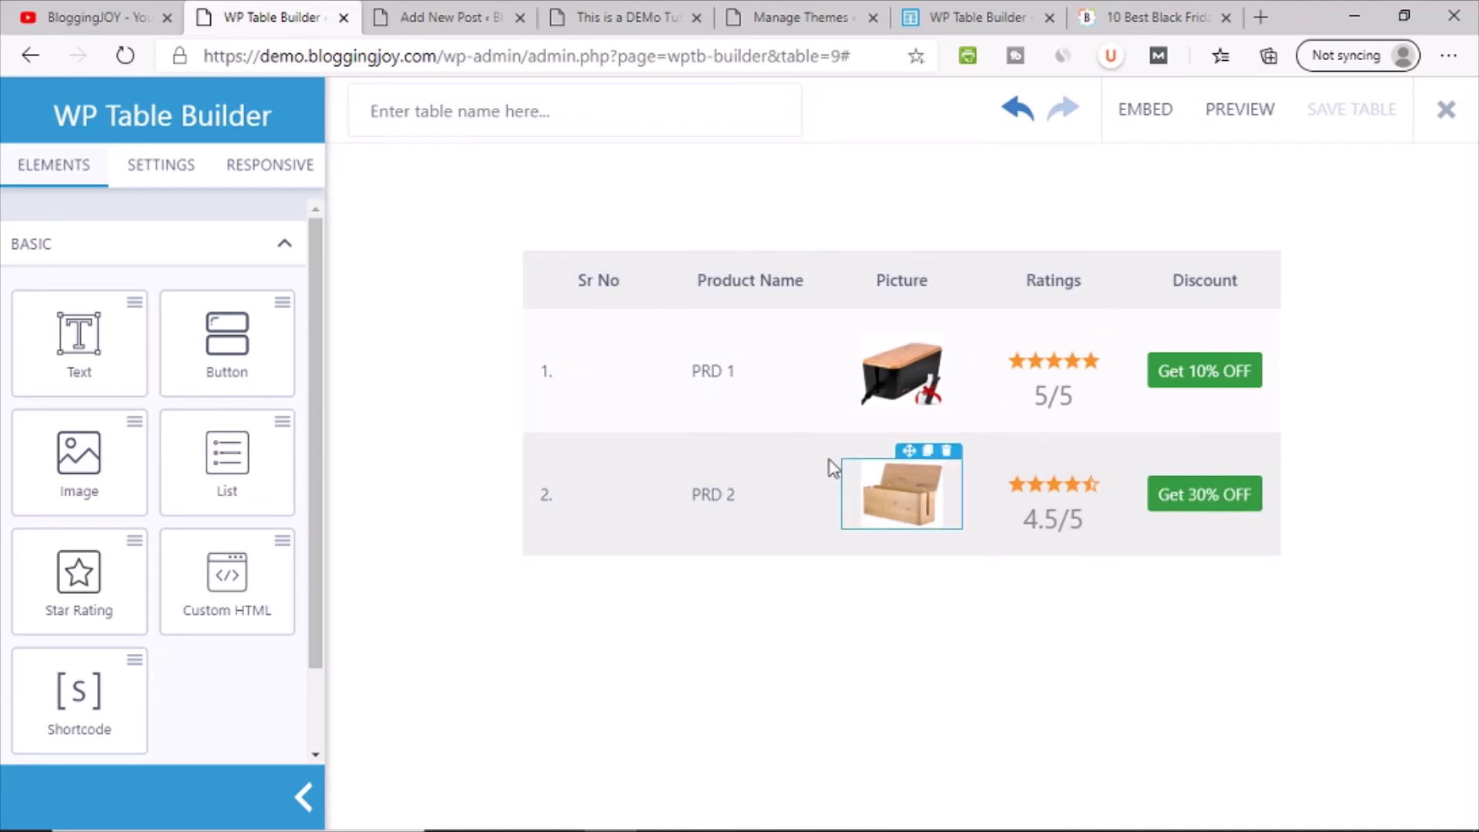
left_click(582, 16)
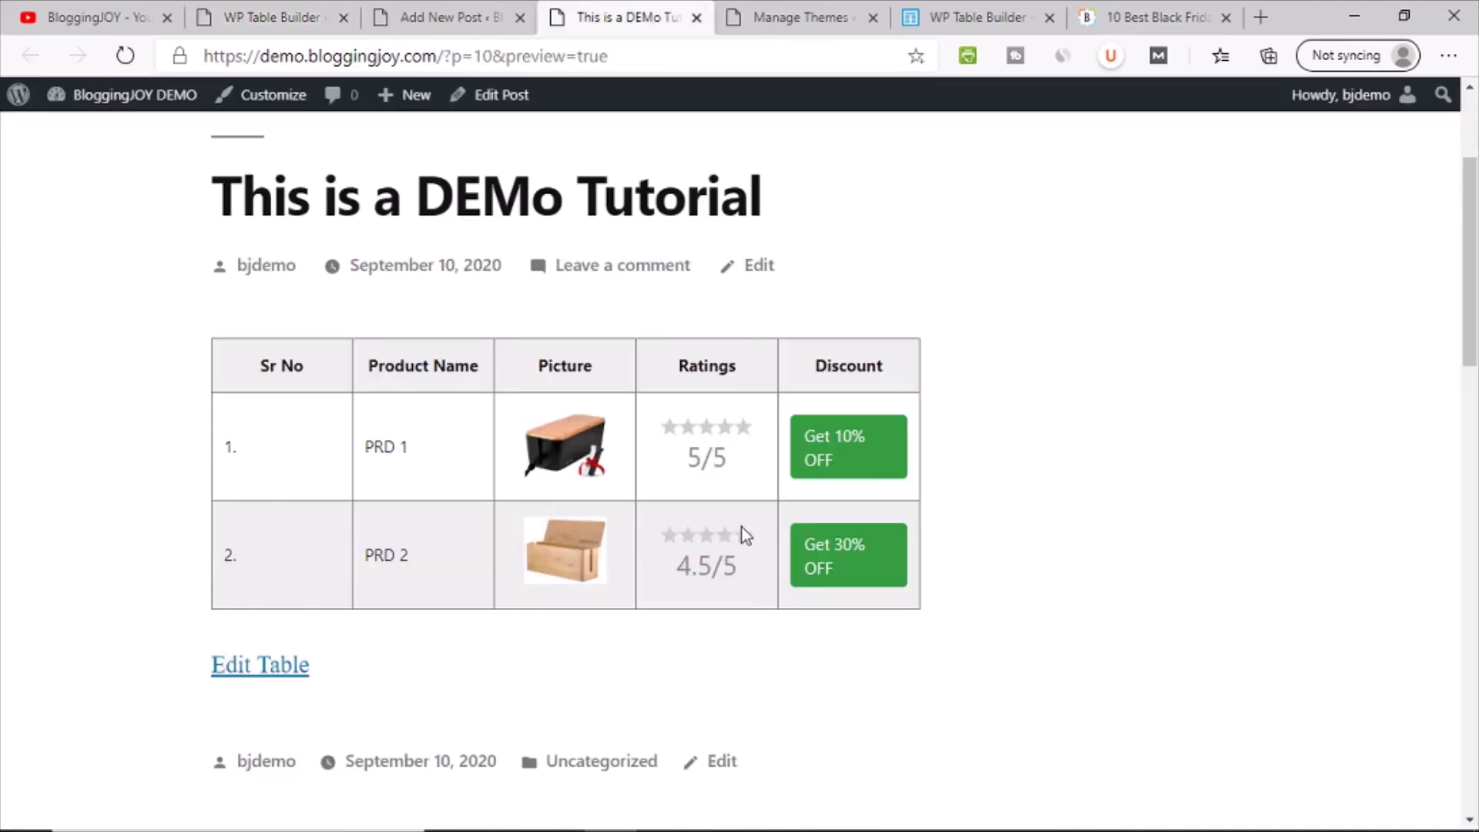
scroll(703, 602, "up", 3)
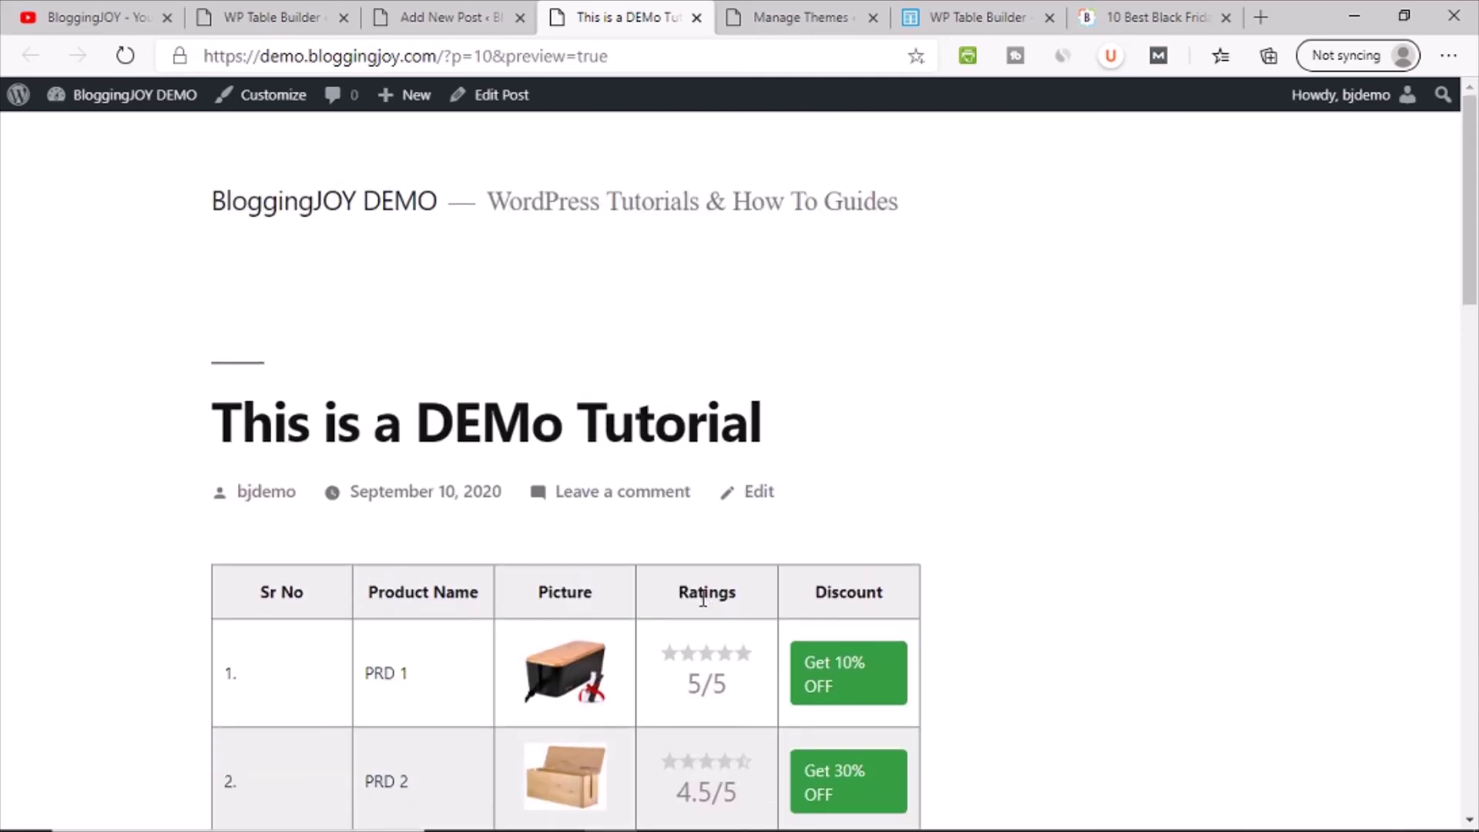
scroll(703, 600, "down", 3)
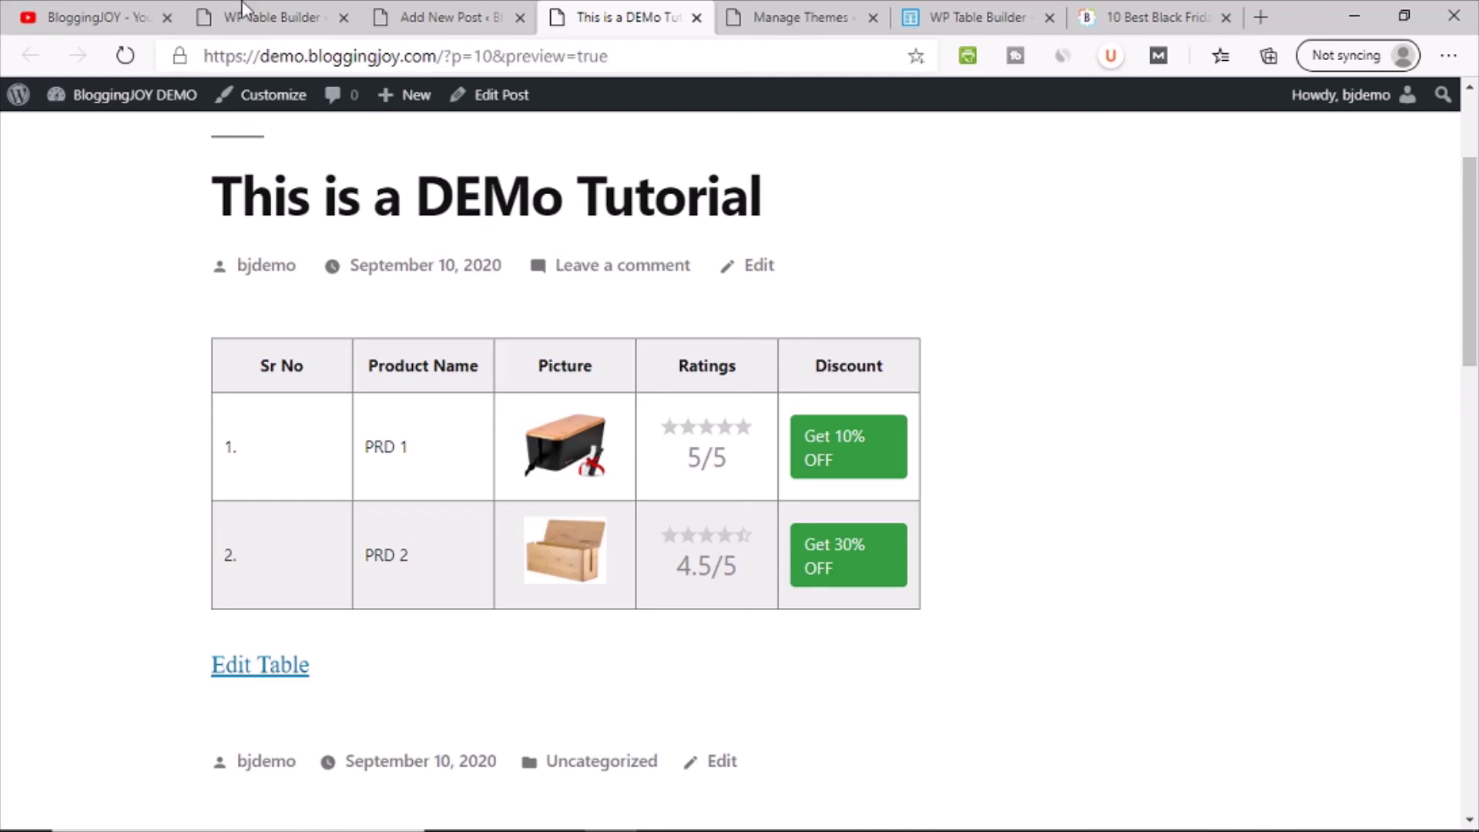
- Switch to the BloggingJOY YouTube channel page that is already open in the browser
left_click(120, 10)
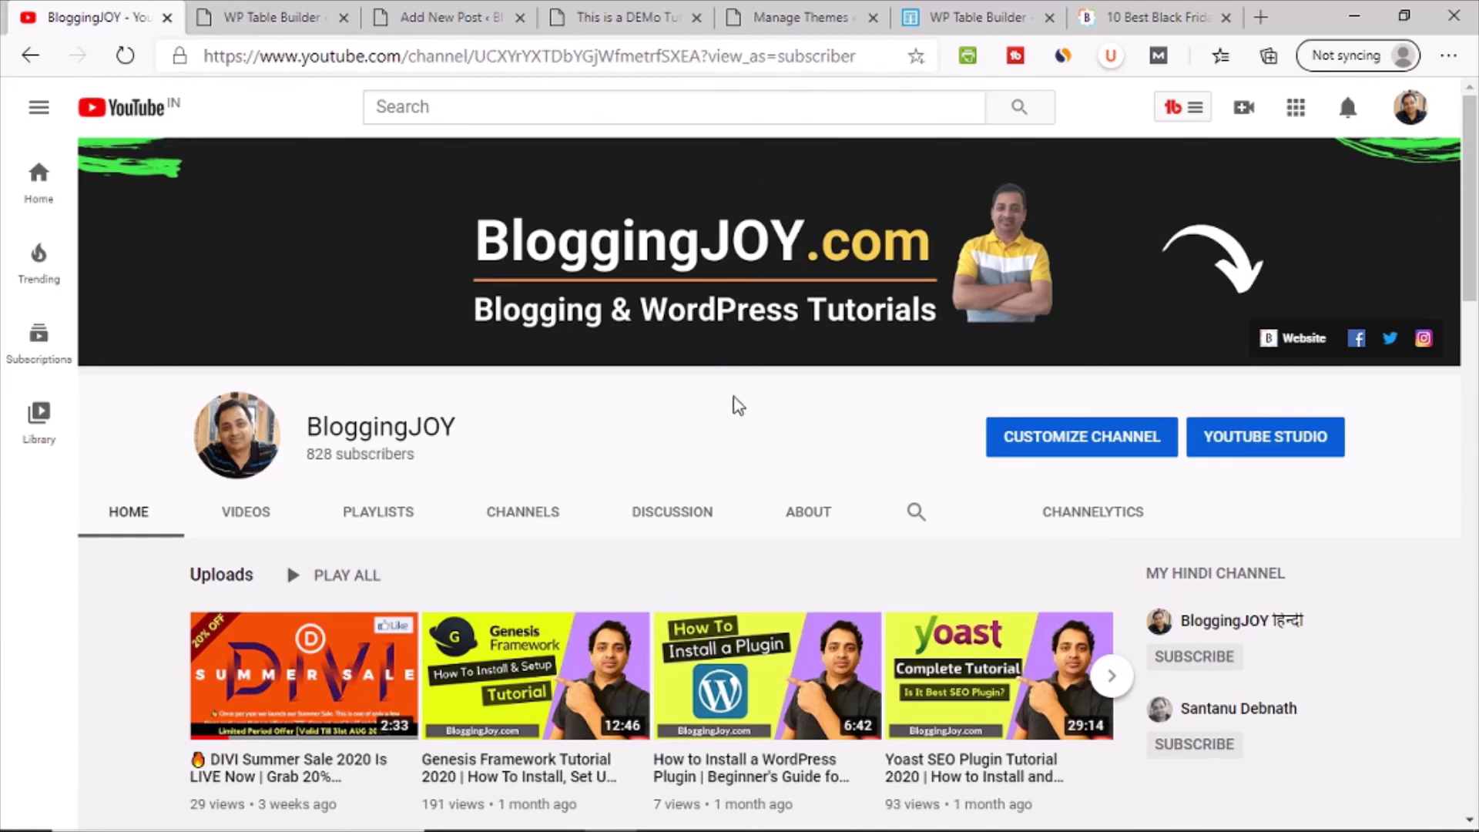